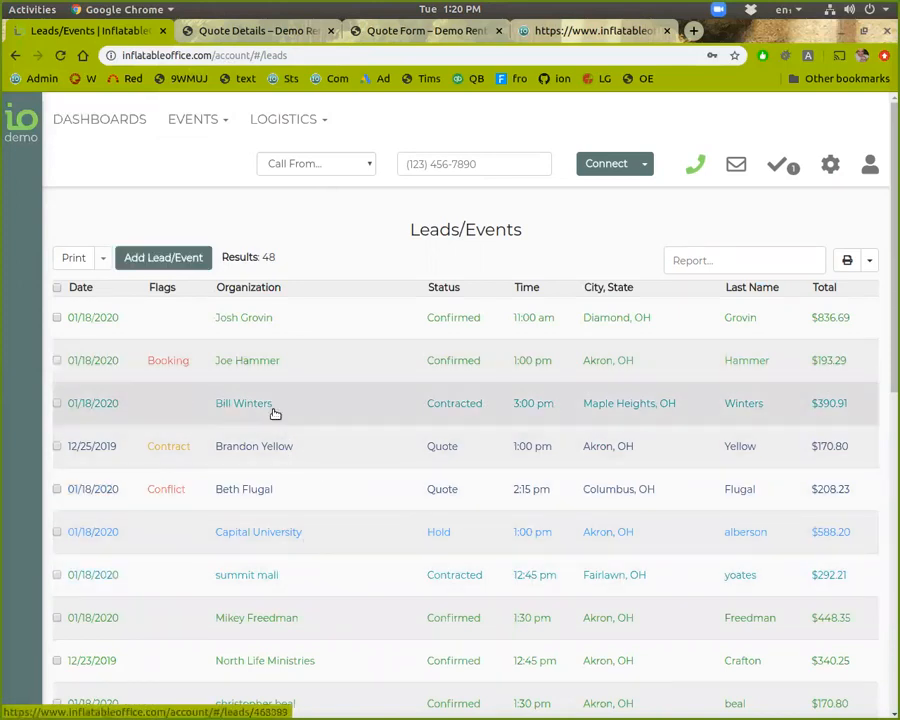
Expand the search and filter panel beside the 48-result Leads/Events list
left_click(8, 128)
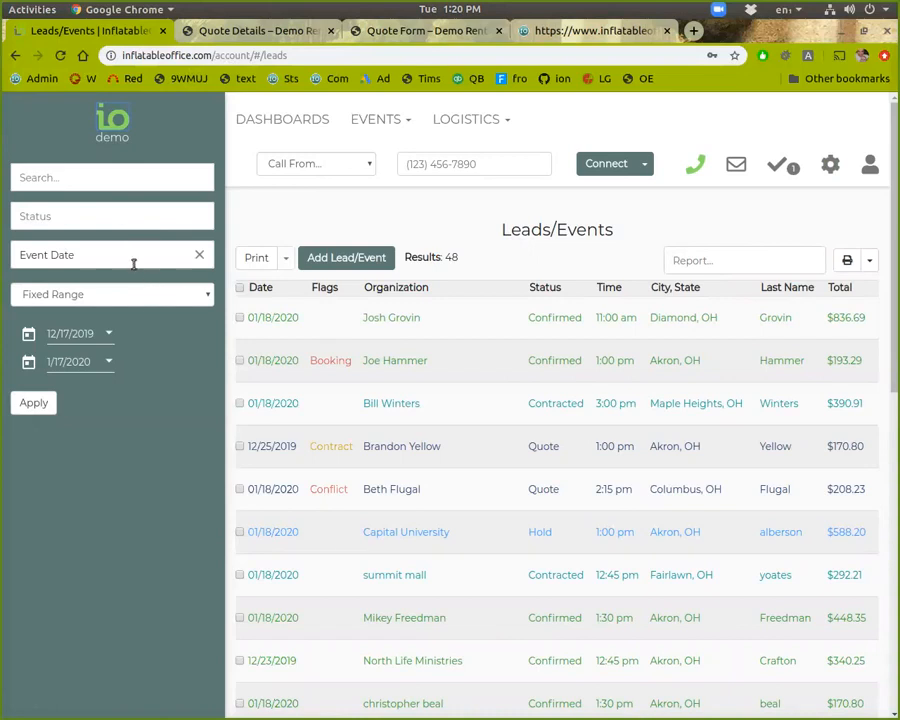
Filter the event date to the next 30 days
left_click(150, 298)
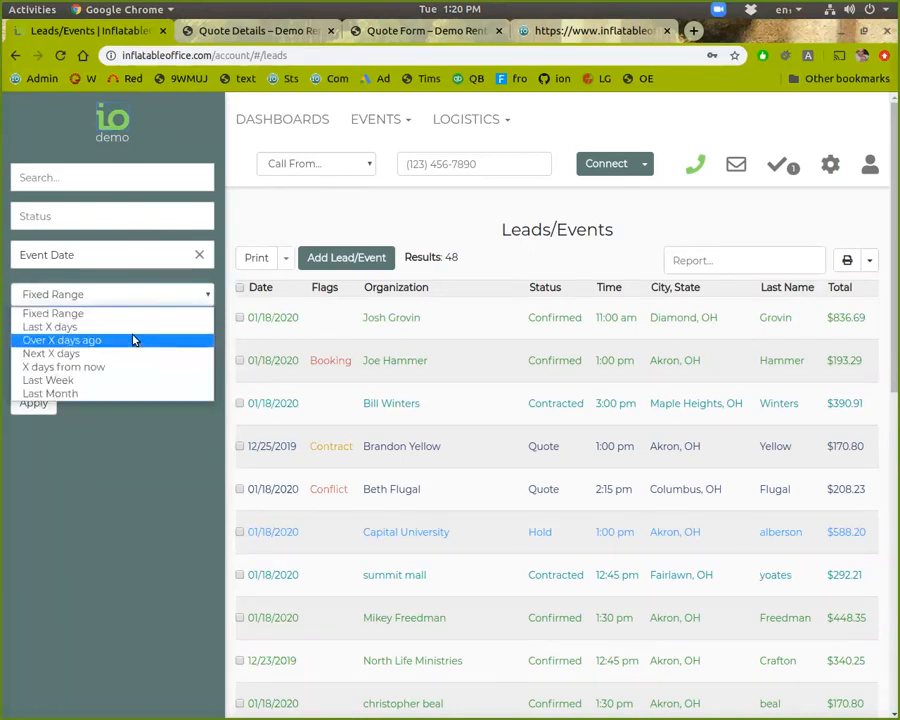
left_click(120, 355)
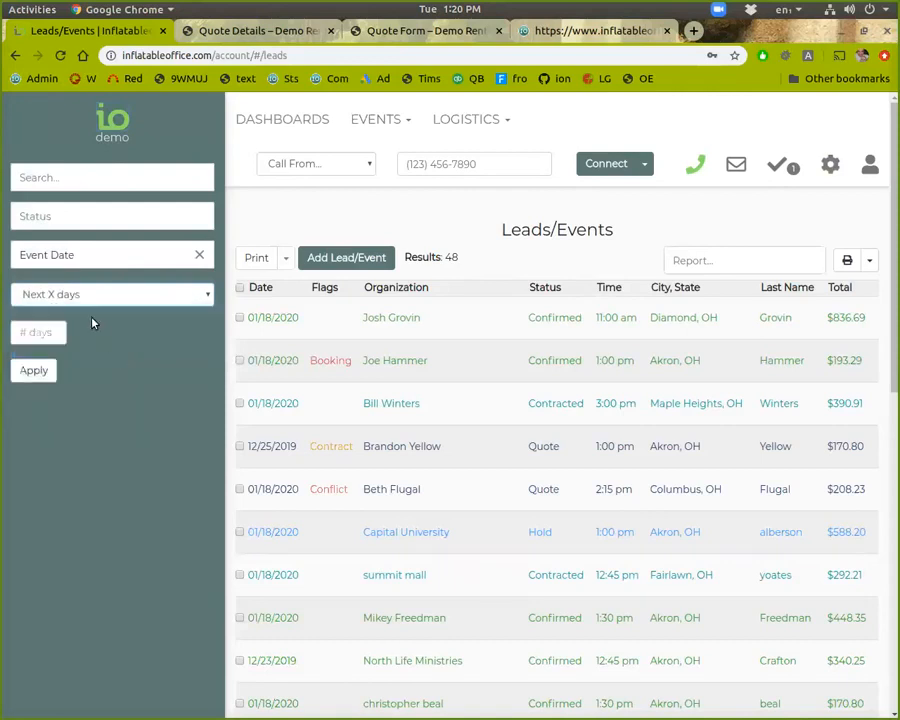
left_click(30, 338)
type("30")
left_click(34, 372)
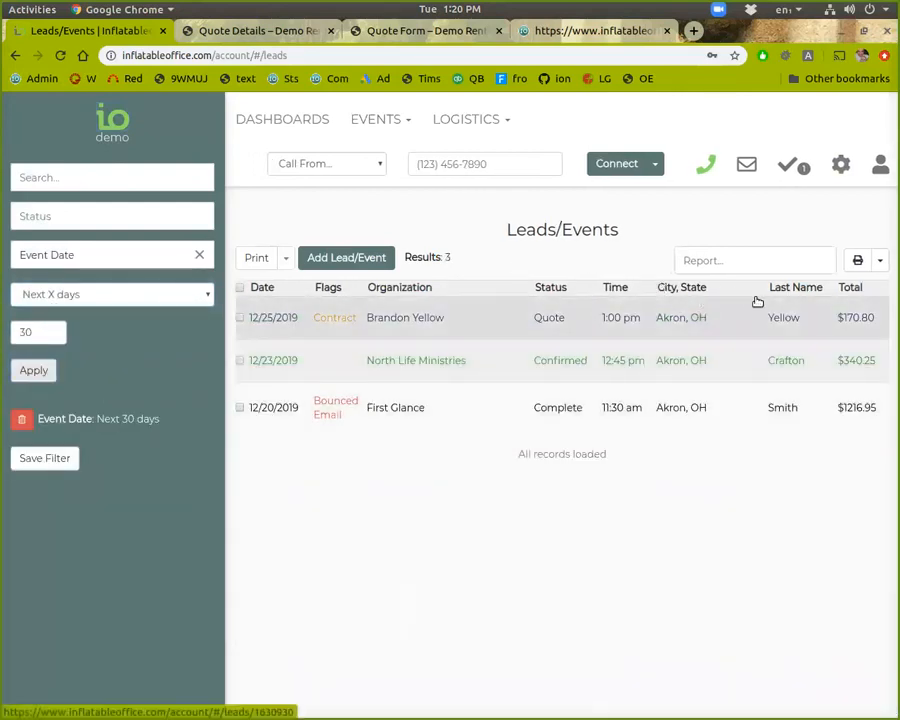
Sort the results by date, save the filter, then remove the Next 30 days filter
left_click(267, 290)
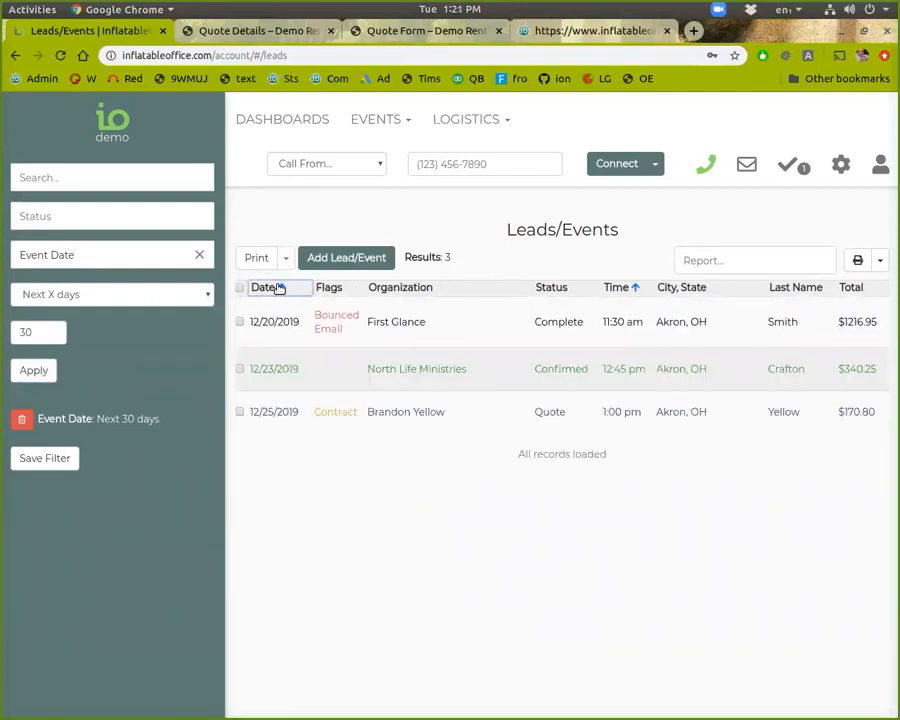
left_click(280, 288)
left_click(291, 288)
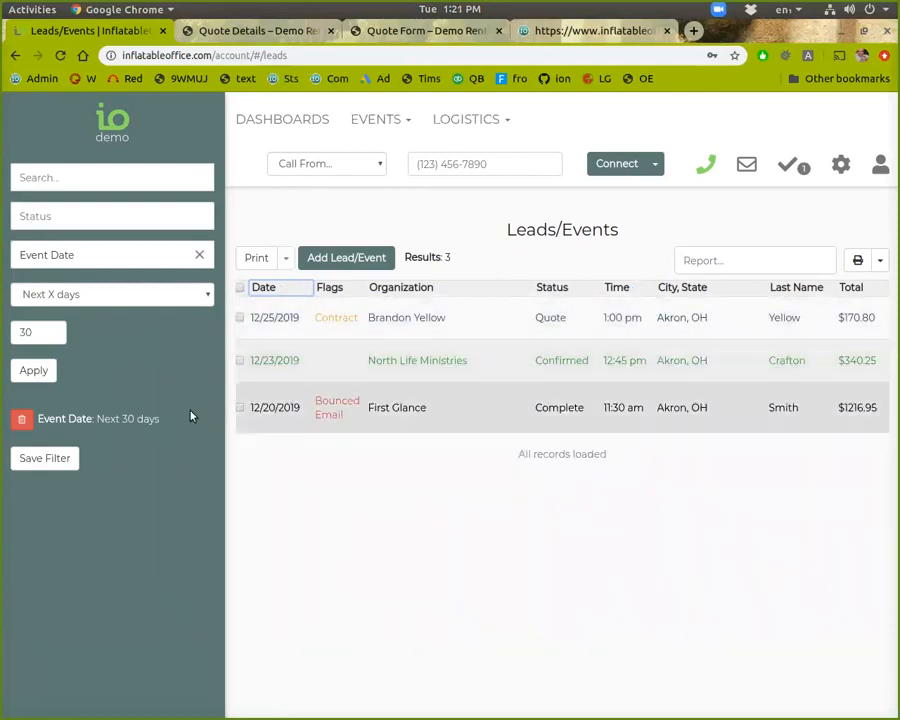
left_click(44, 461)
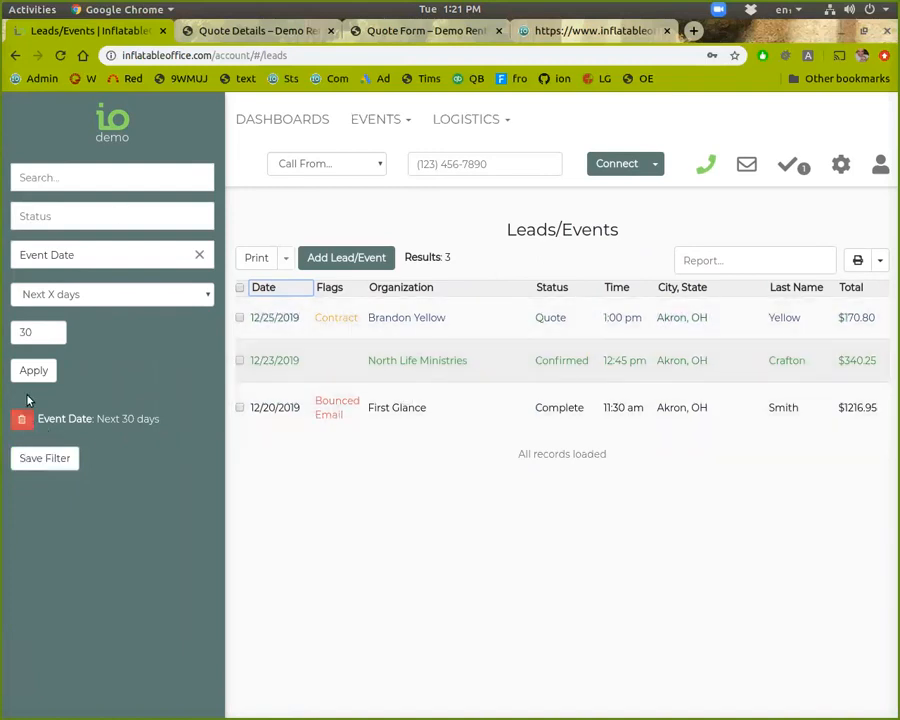
left_click(18, 419)
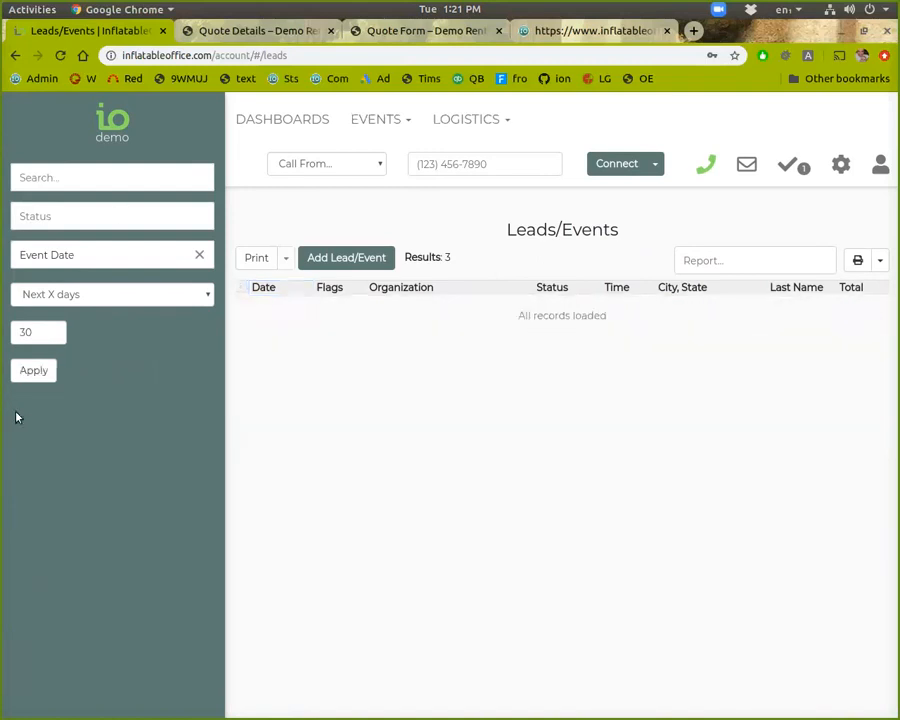
Filter by Reserved Statuses, drop Quote, then clear all filters
left_click(129, 216)
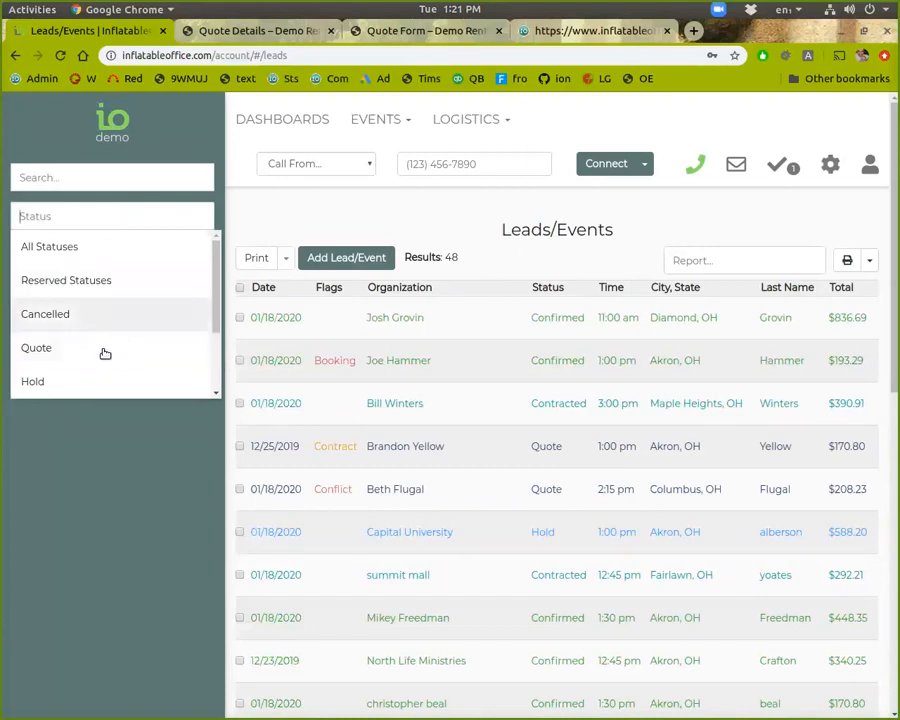
left_click(76, 260)
left_click(22, 470)
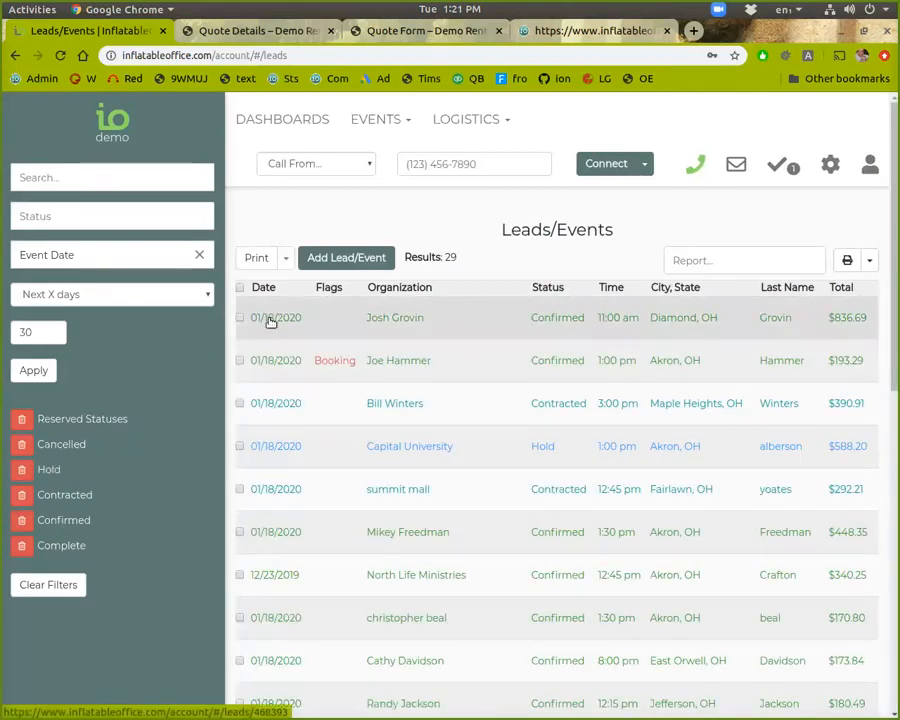
left_click(32, 582)
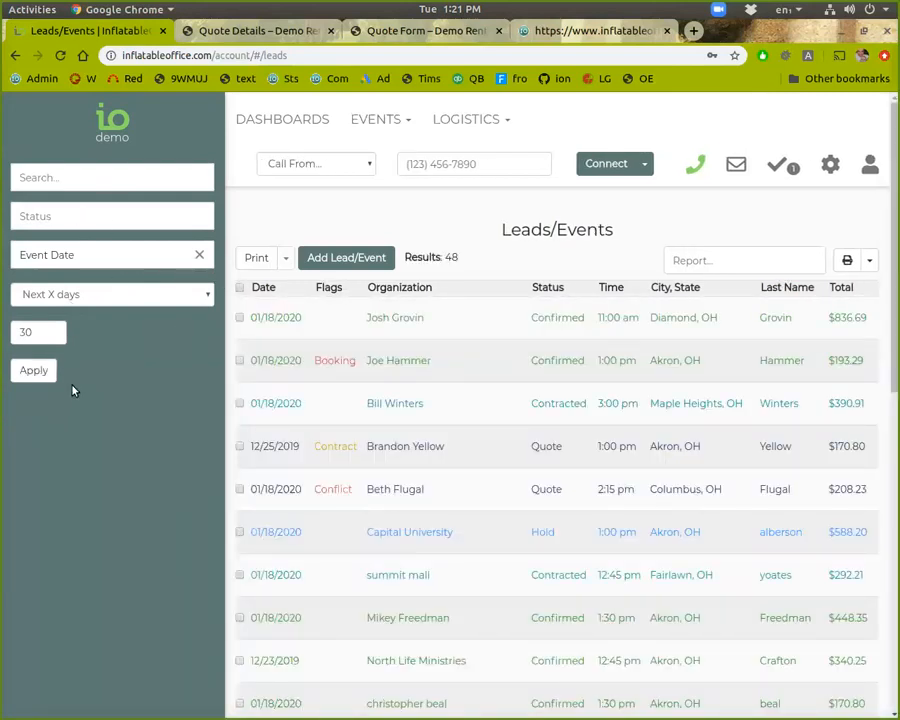
Apply the saved Charge Card filter from the Search dropdown
left_click(830, 164)
left_click(75, 170)
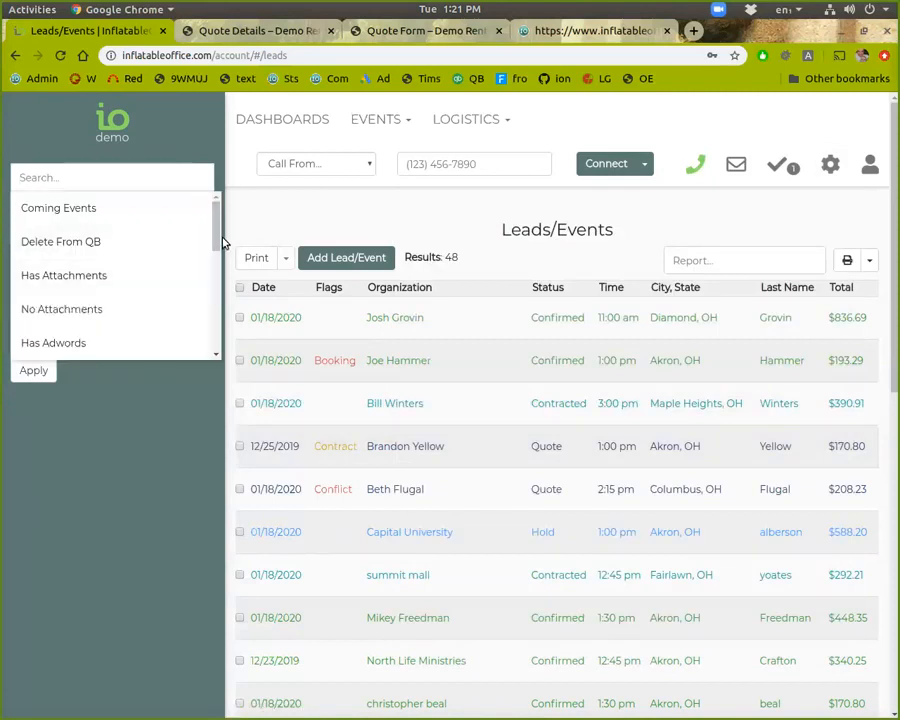
left_click_drag(220, 236, 207, 338)
left_click(195, 180)
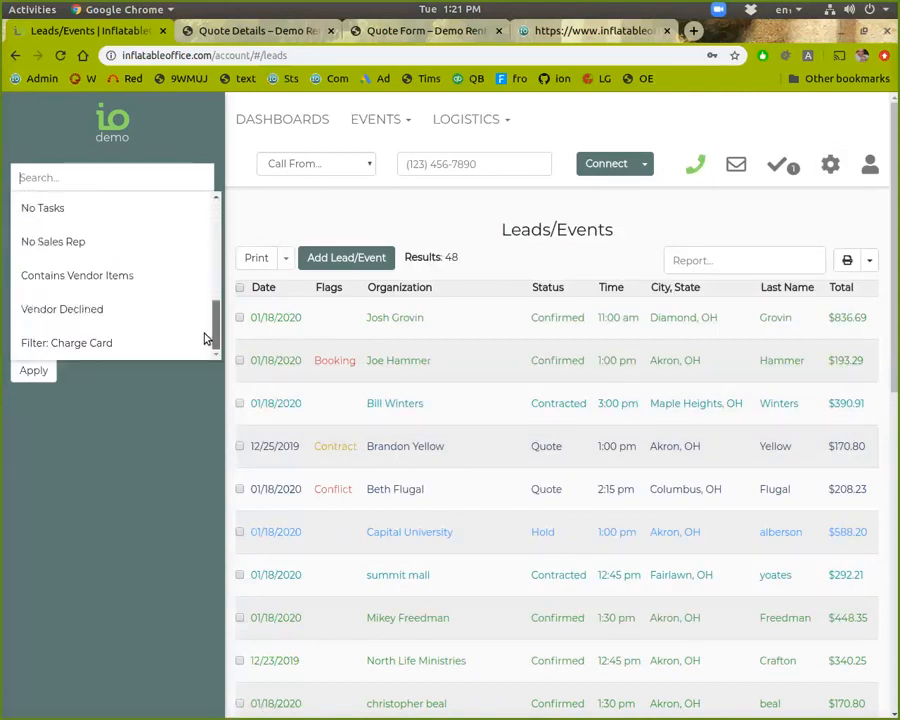
left_click(100, 343)
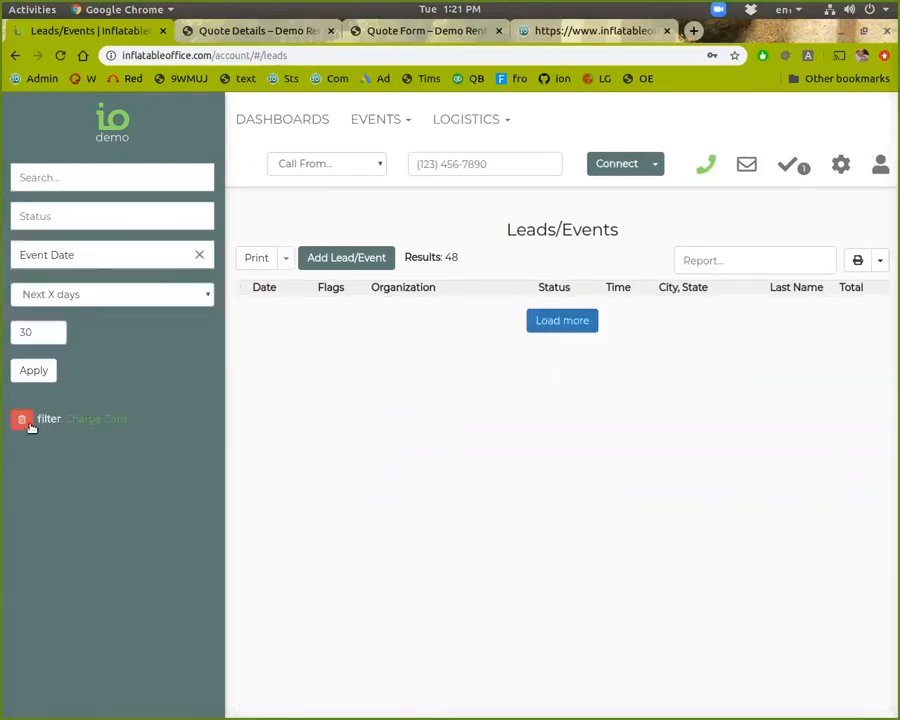
Start a new lead/event and set its status to Contracted, then Confirmed
left_click(368, 262)
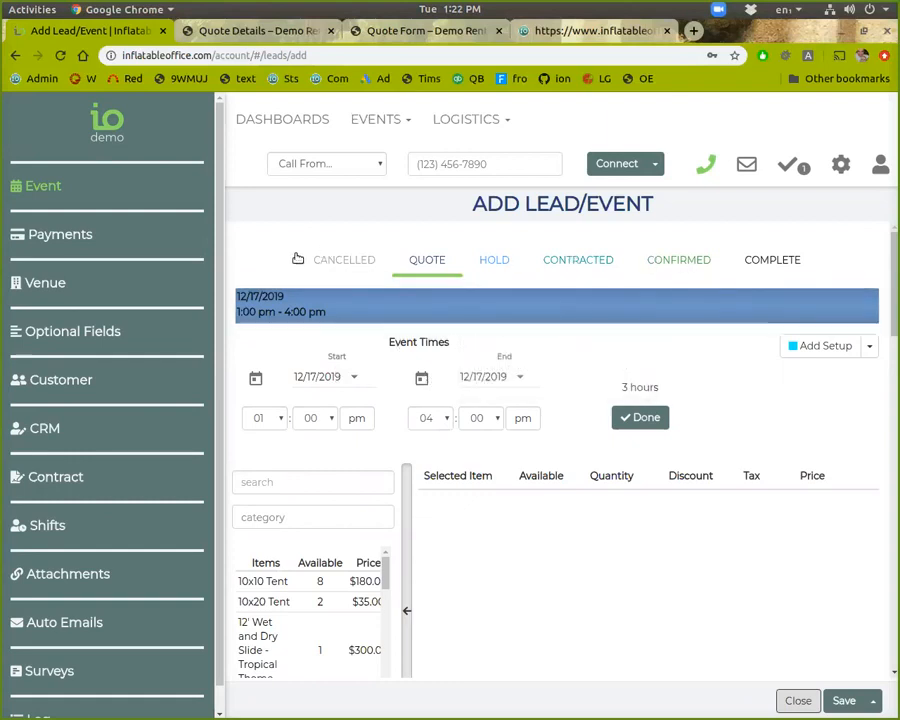
left_click(584, 262)
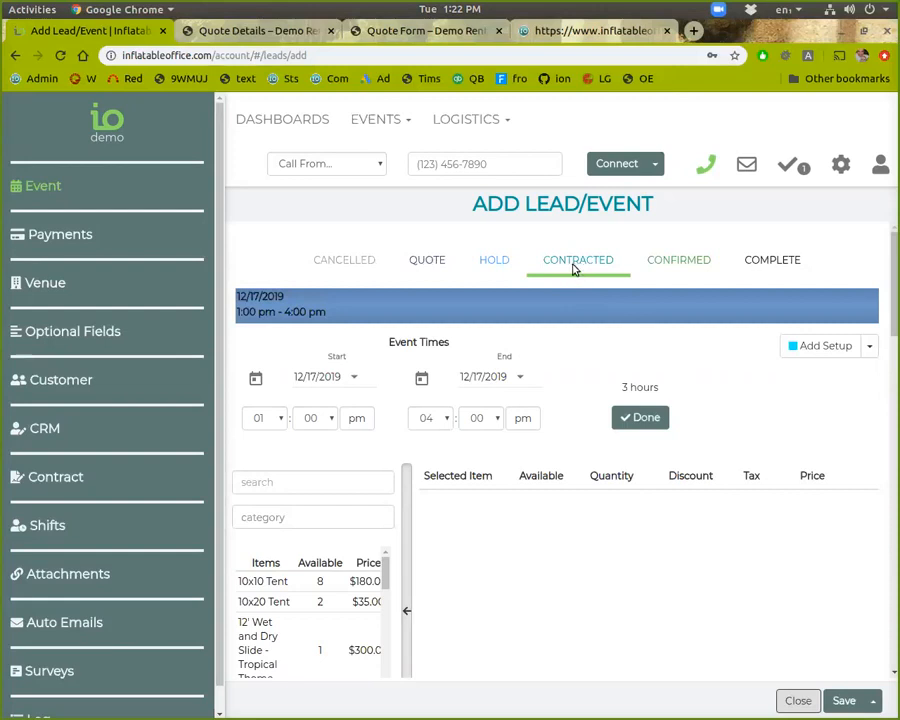
left_click(671, 262)
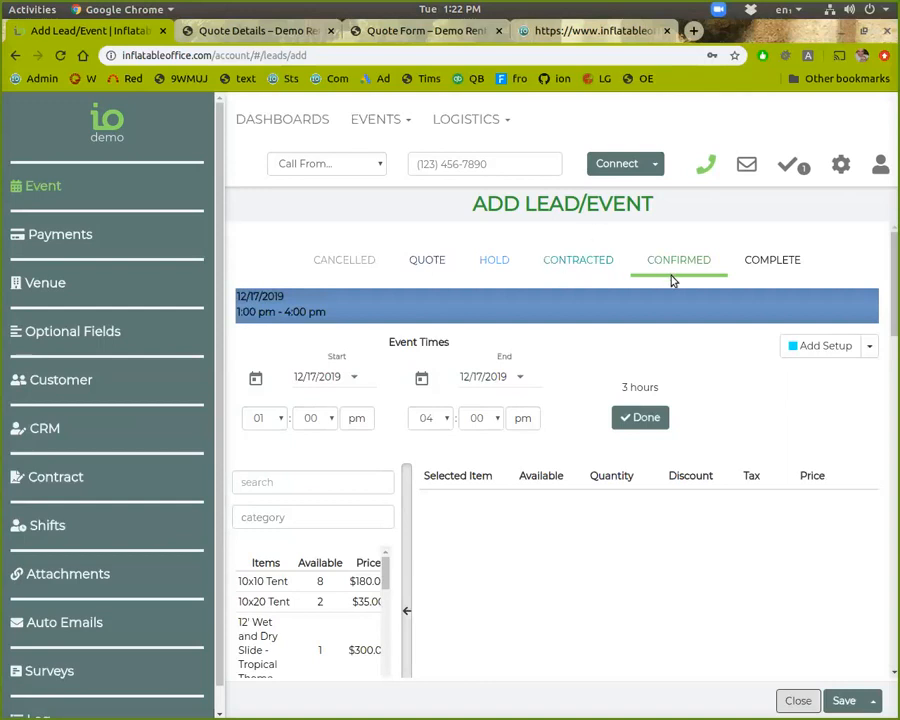
left_click(600, 264)
left_click(669, 265)
mouse_move(663, 298)
scroll(410, 365, "down", 3)
scroll(420, 360, "up", 3)
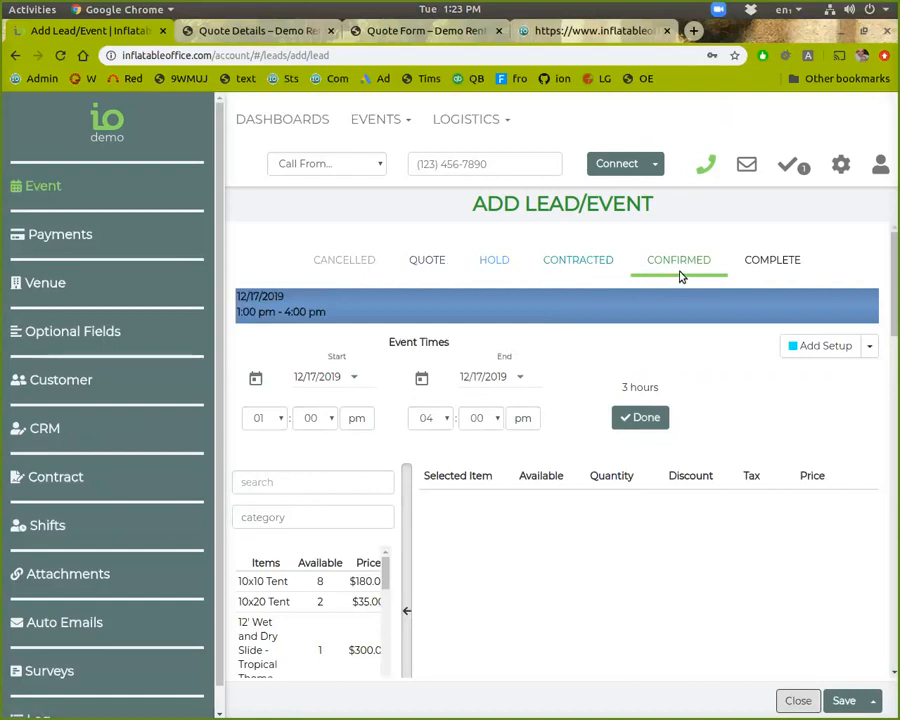
mouse_move(652, 320)
scroll(628, 460, "down", 1)
scroll(628, 458, "down", 2)
scroll(276, 270, "up", 3)
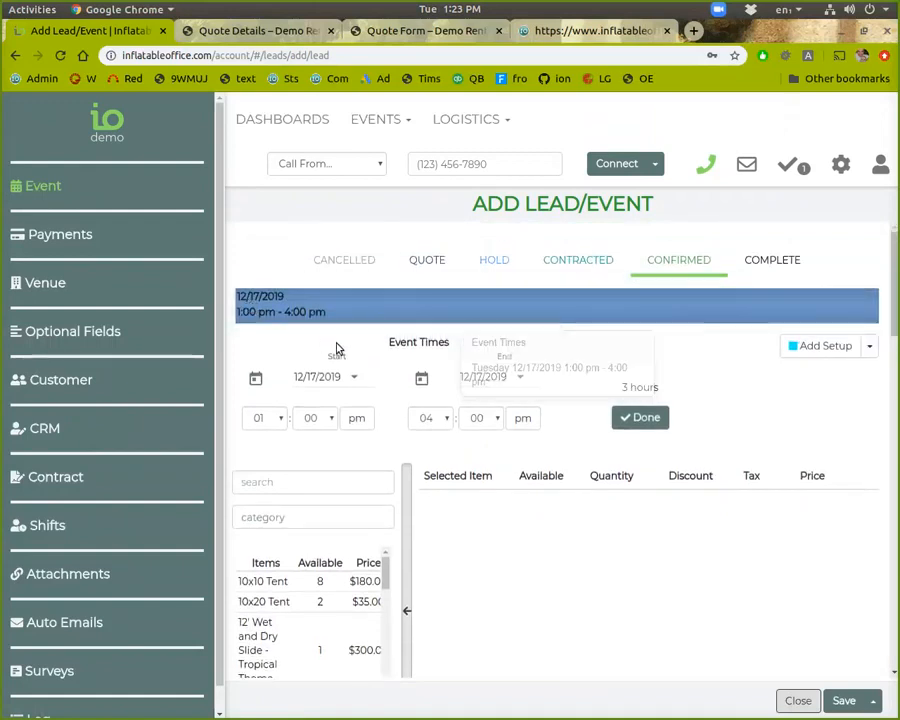
left_click(828, 352)
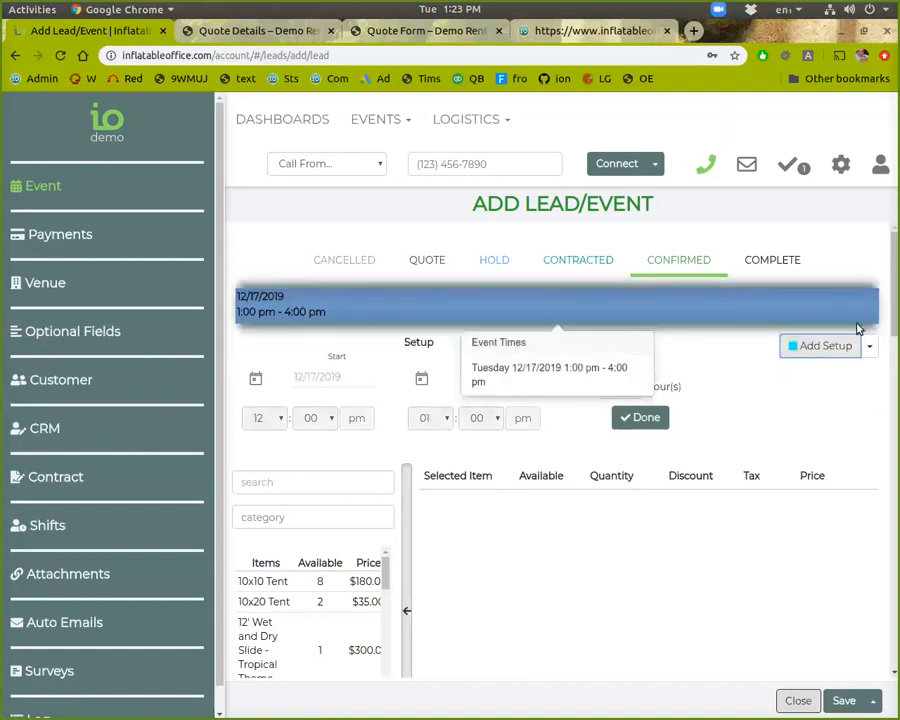
left_click(482, 317)
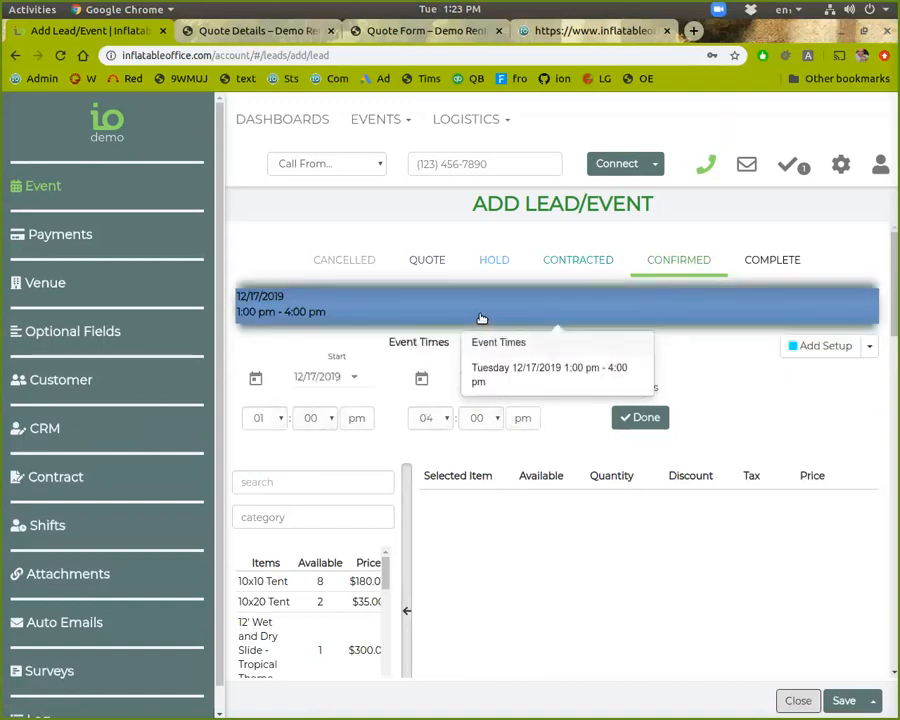
Move the event to 12/18/2019, keeping 1:00–4:00 pm, and reopen the times editor
left_click(355, 380)
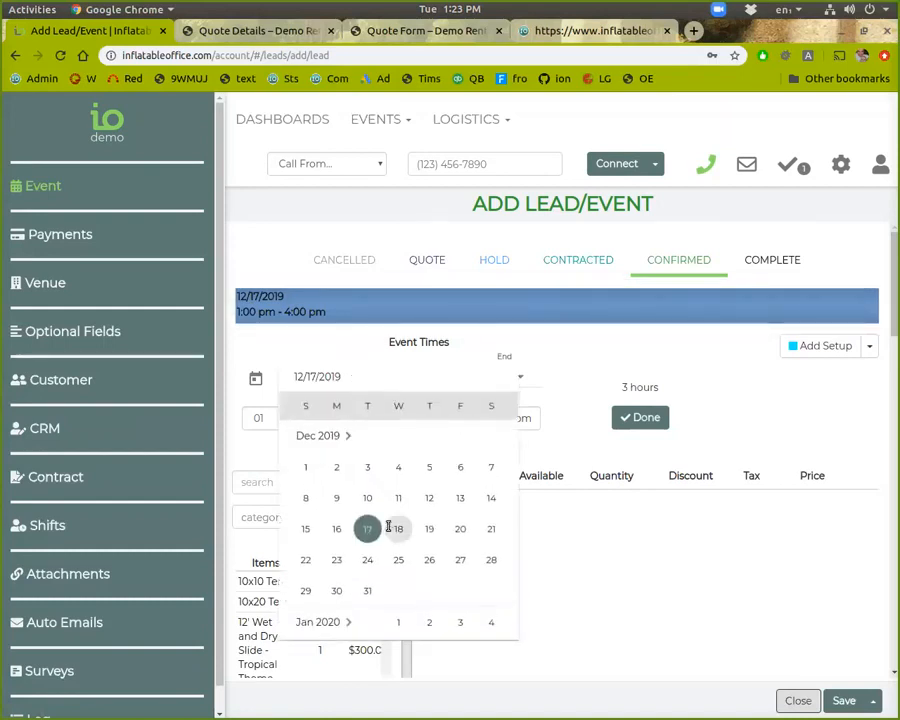
left_click(390, 527)
scroll(420, 425, "down", 2)
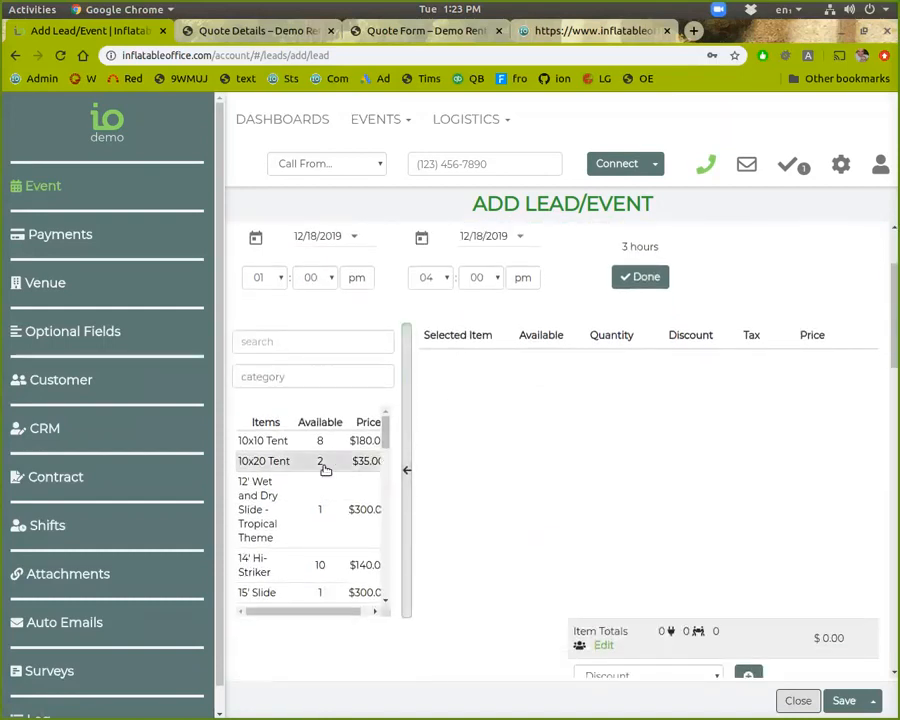
scroll(270, 578, "down", 2)
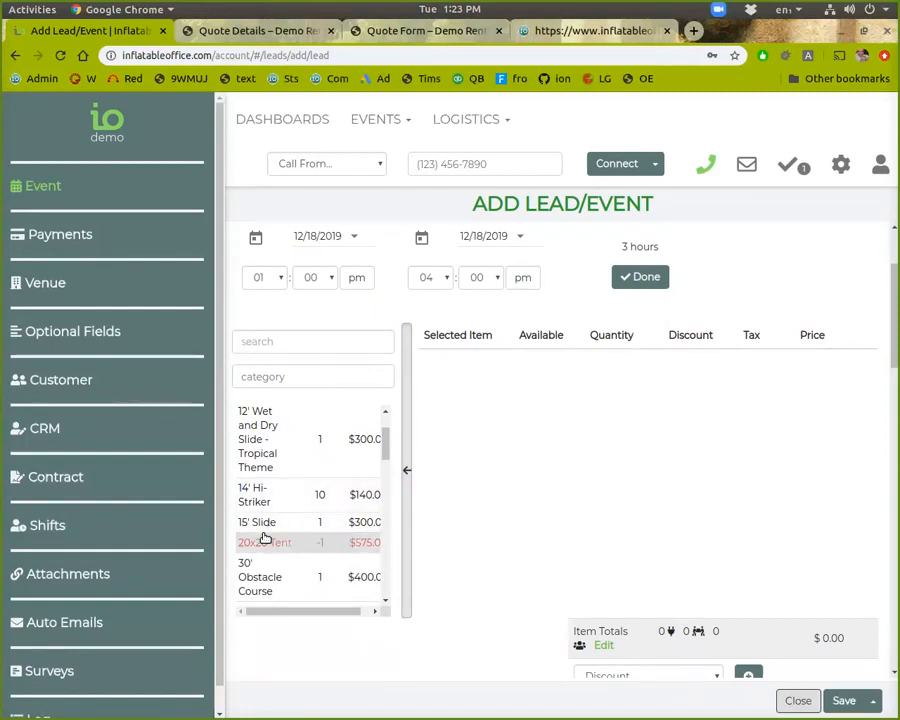
scroll(266, 532, "down", 1)
scroll(266, 530, "up", 2)
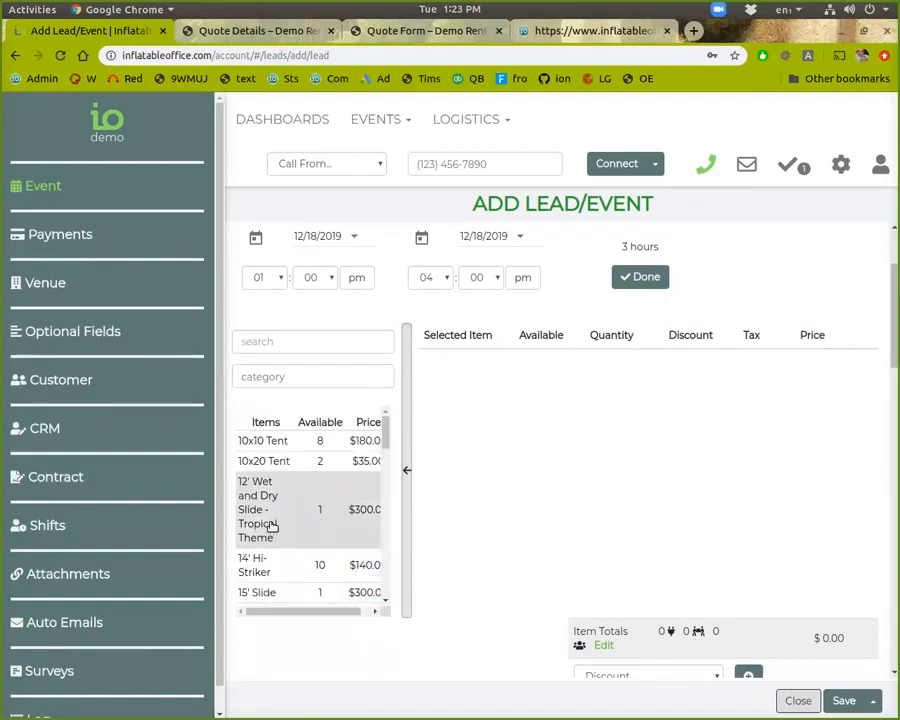
left_click(621, 277)
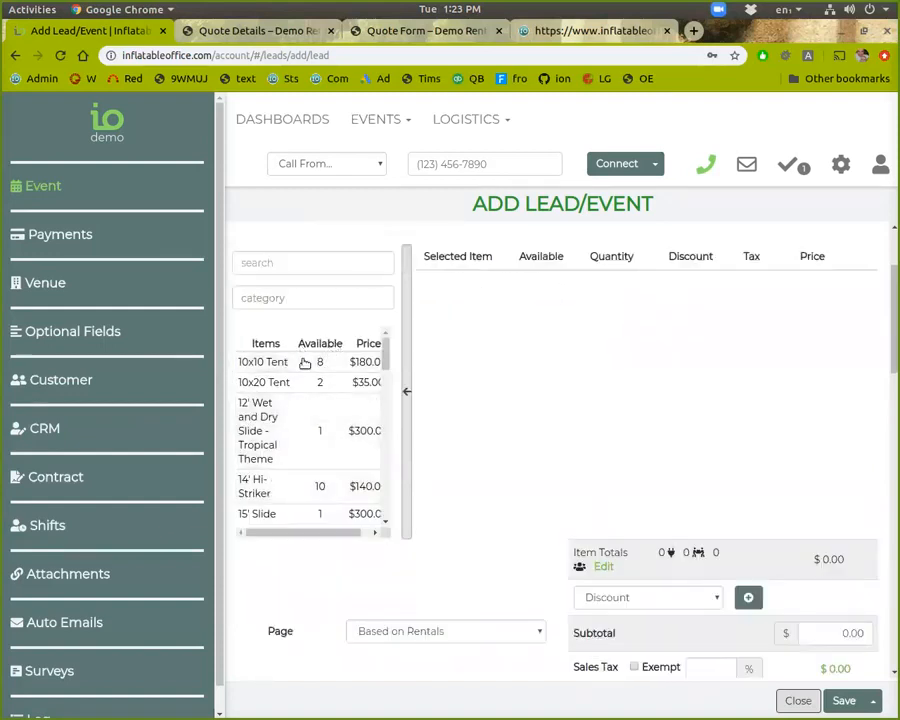
scroll(330, 490, "up", 1)
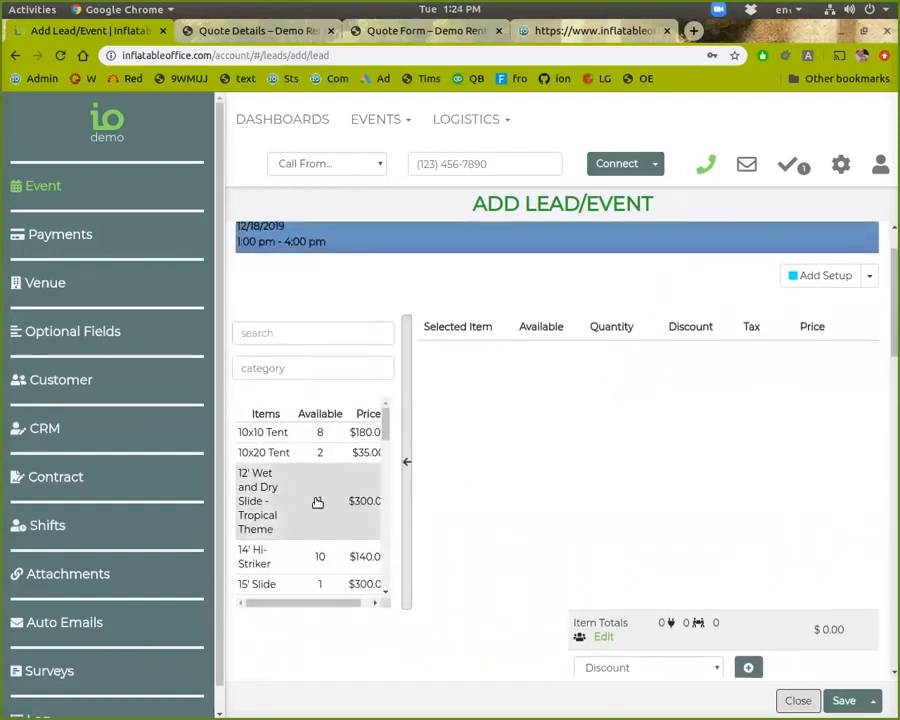
scroll(384, 352, "up", 1)
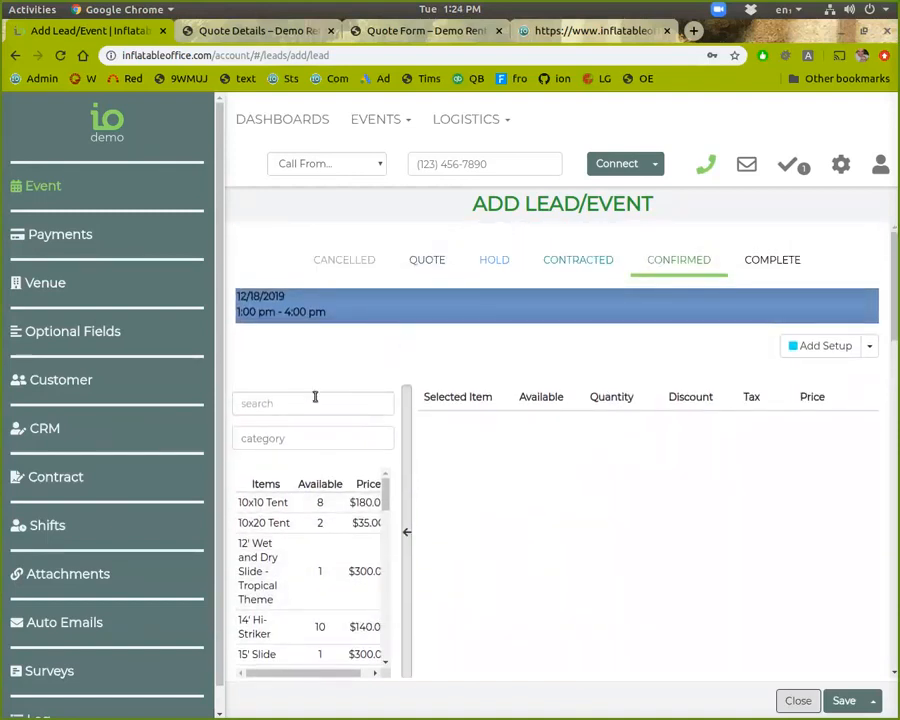
left_click(421, 322)
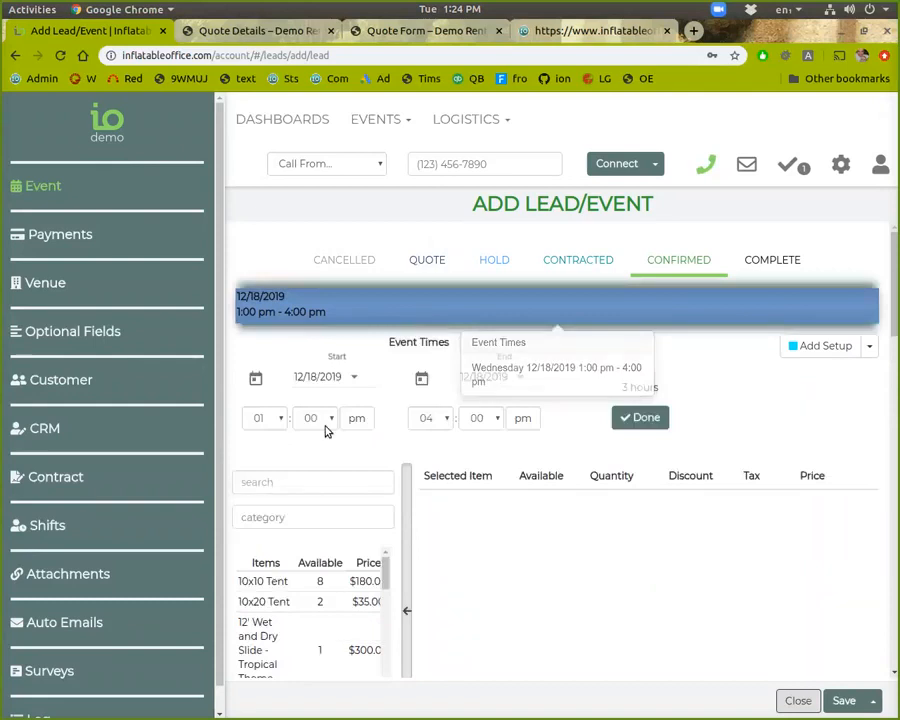
Add the 12' Wet and Dry Slide and the Dolphin Slide from Water Rides
left_click(624, 416)
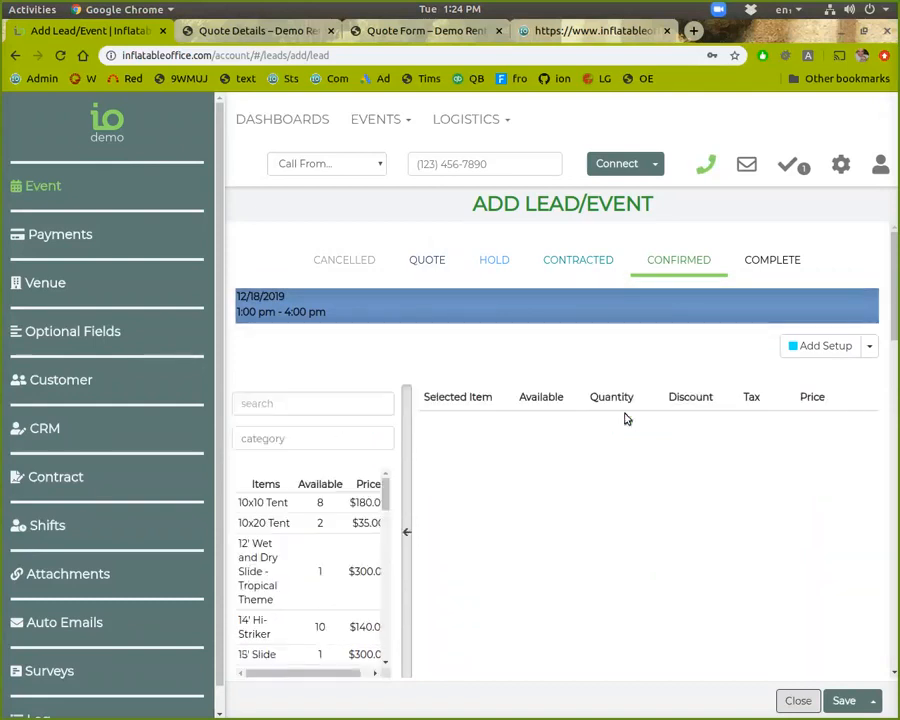
left_click(291, 441)
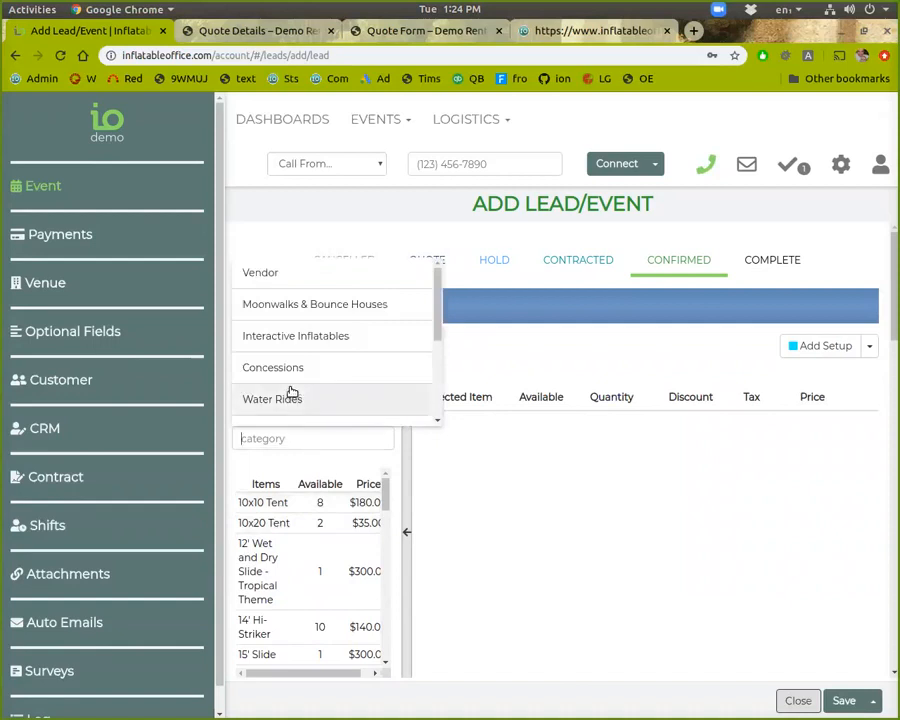
left_click(296, 401)
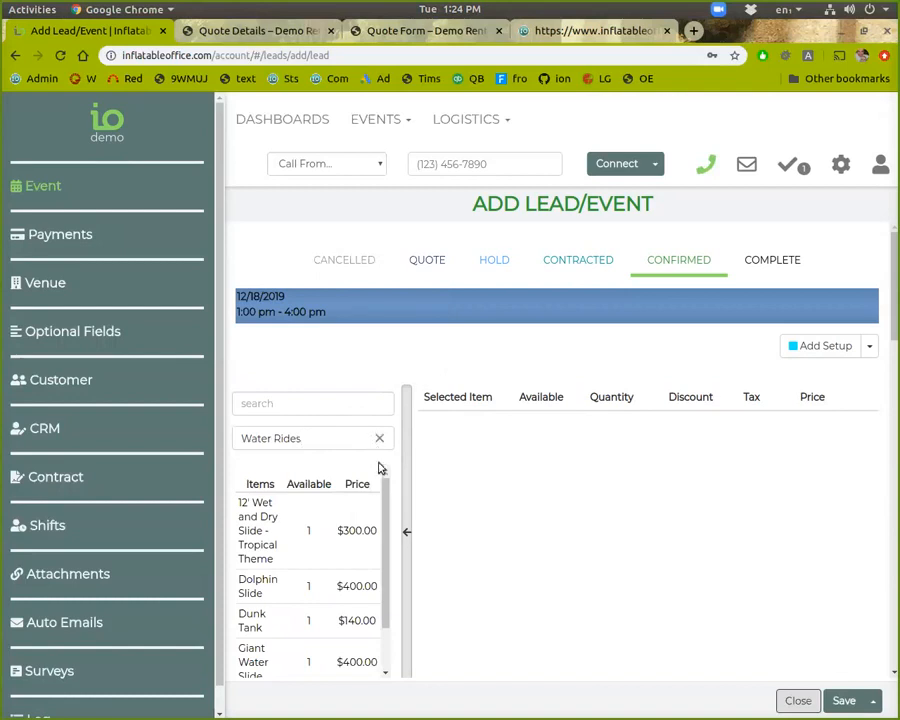
scroll(313, 502, "down", 1)
scroll(307, 504, "up", 1)
left_click(287, 522)
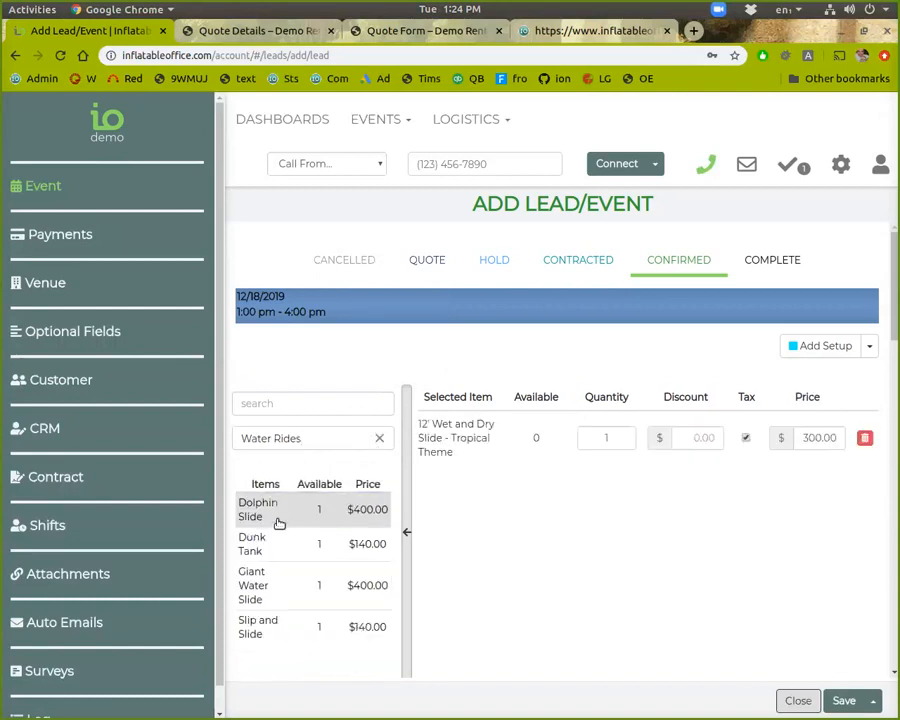
left_click(276, 518)
Add the Popcorn machine and extra servings from Concessions, setting the servings quantity to 50
left_click(378, 443)
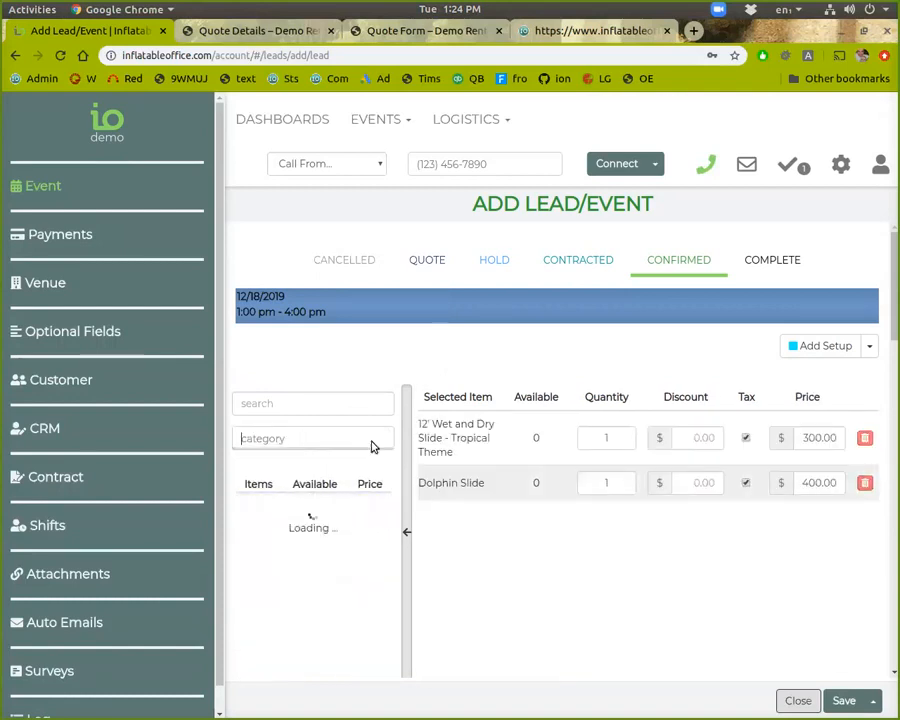
left_click(306, 374)
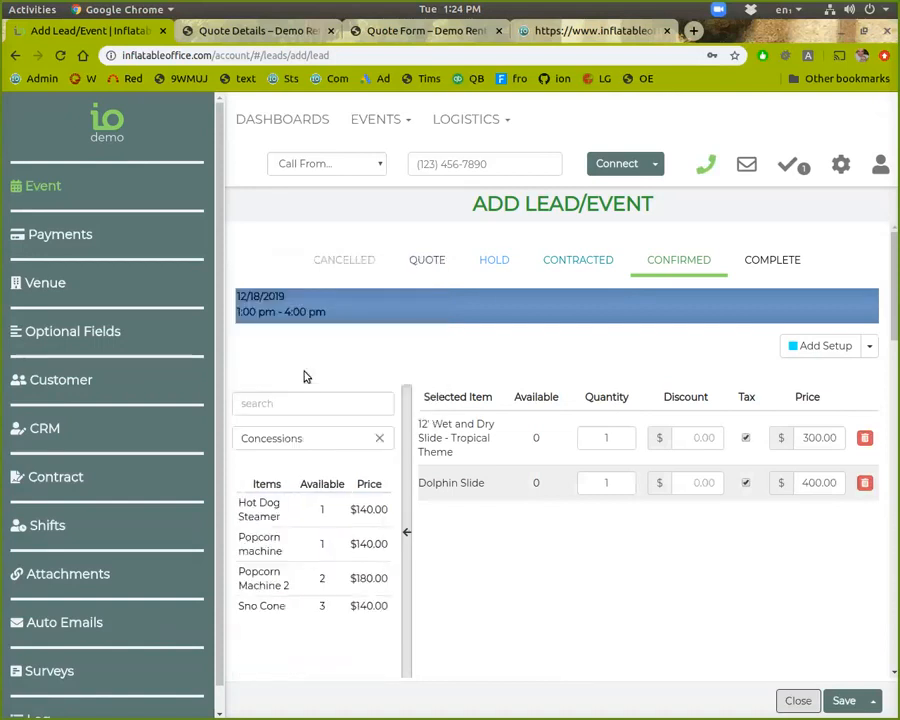
left_click(261, 549)
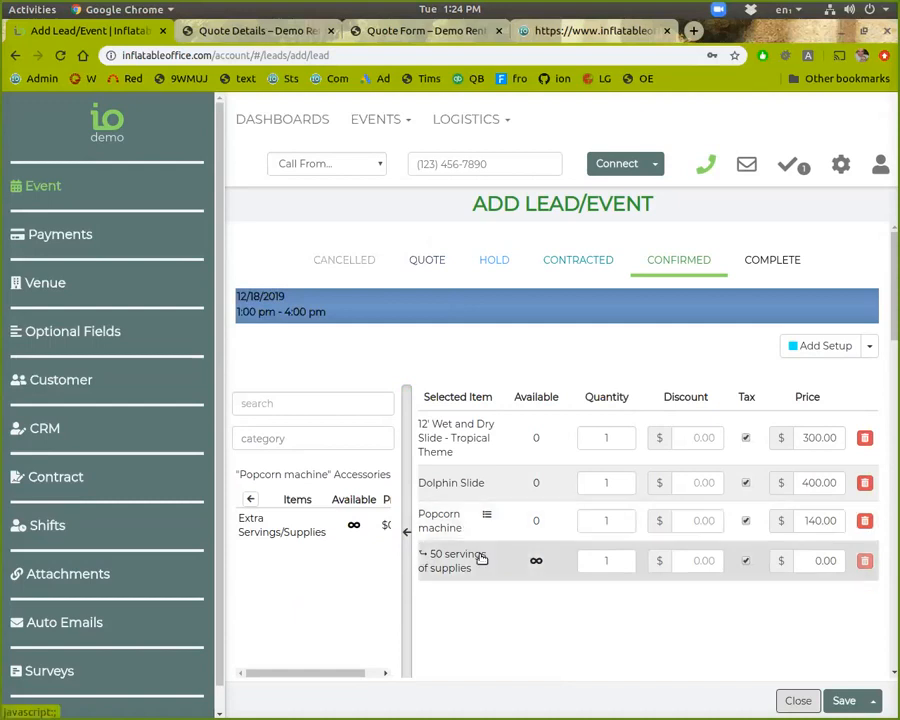
left_click(302, 528)
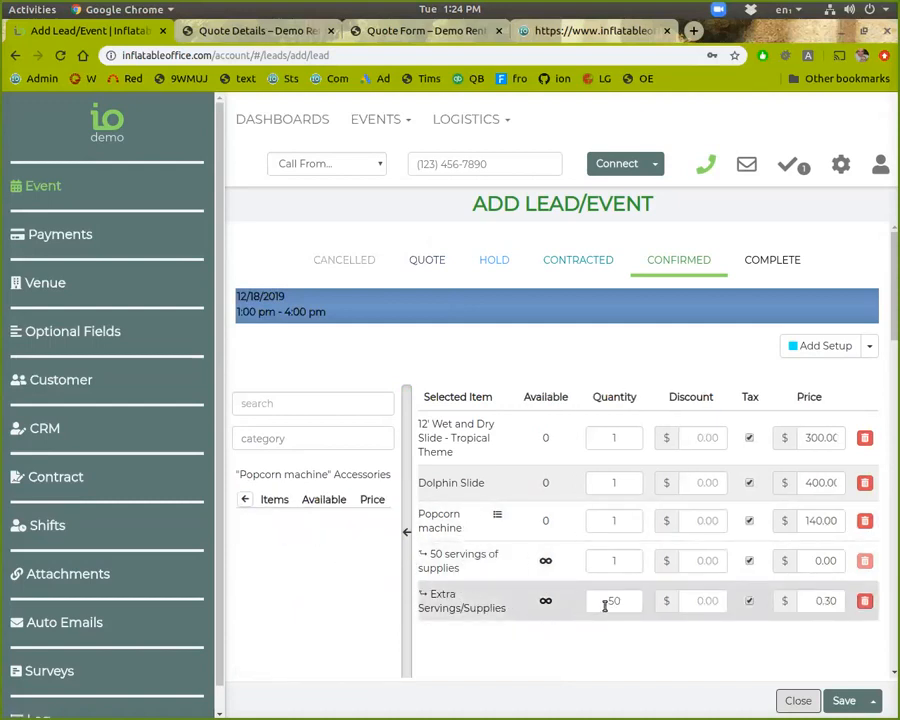
left_click(618, 562)
type("50")
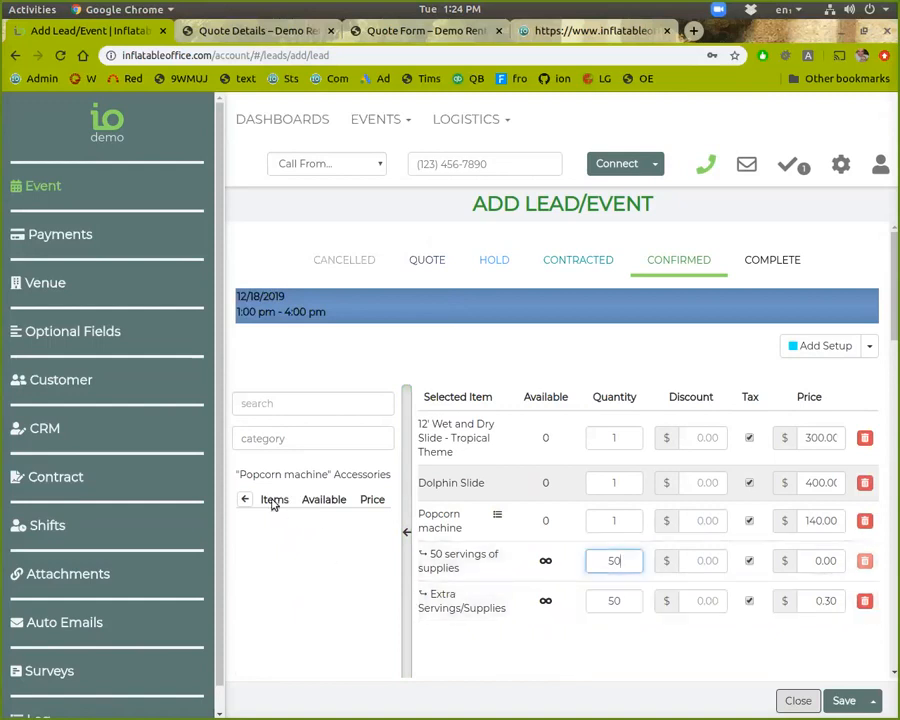
left_click(244, 499)
scroll(773, 630, "down", 1)
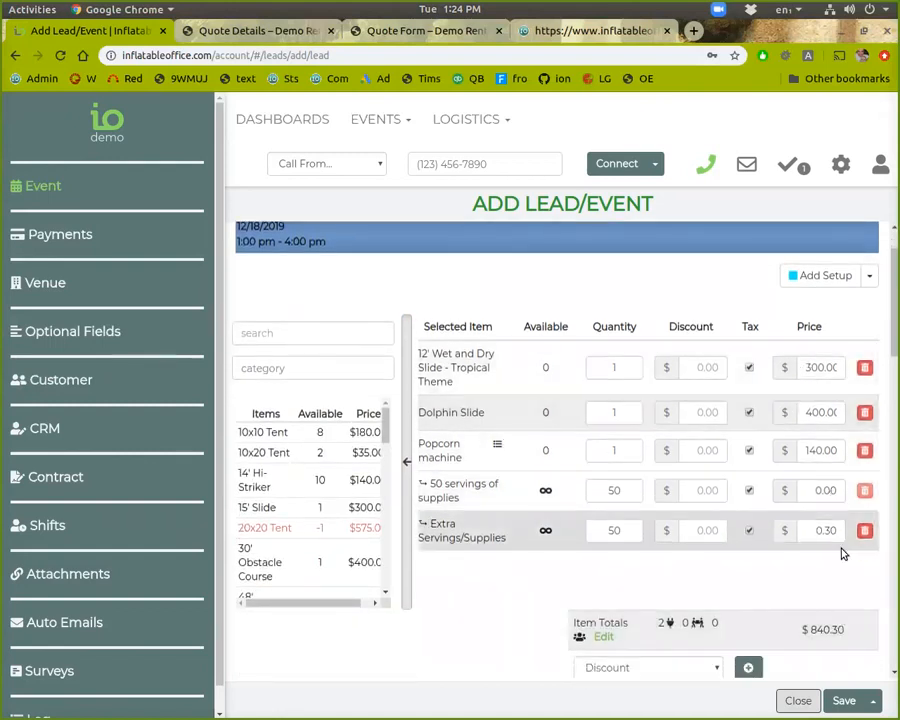
scroll(838, 548, "down", 1)
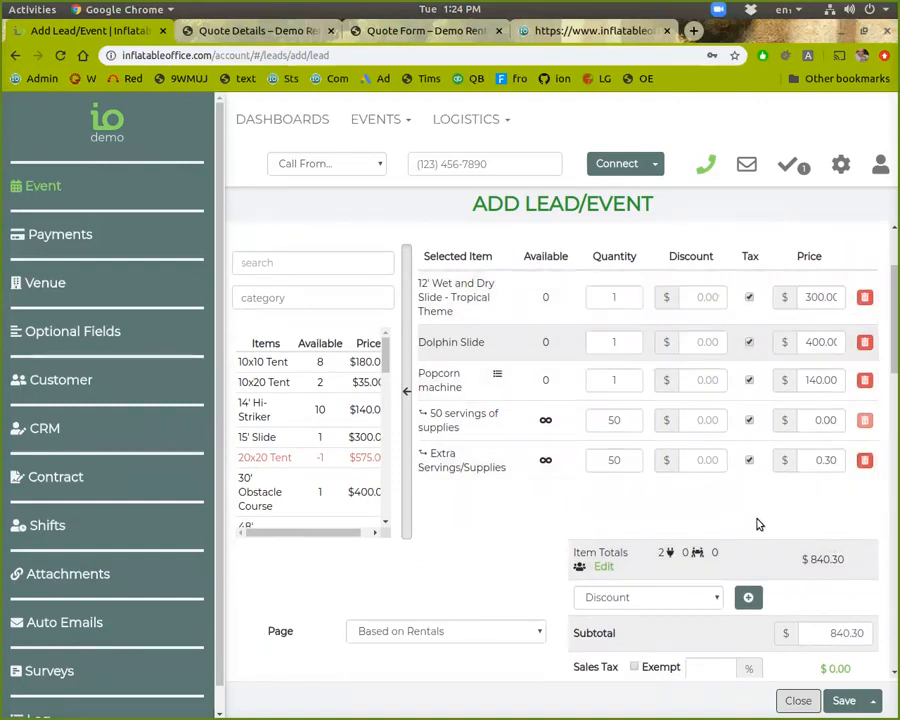
scroll(780, 554, "down", 3)
scroll(782, 585, "down", 1)
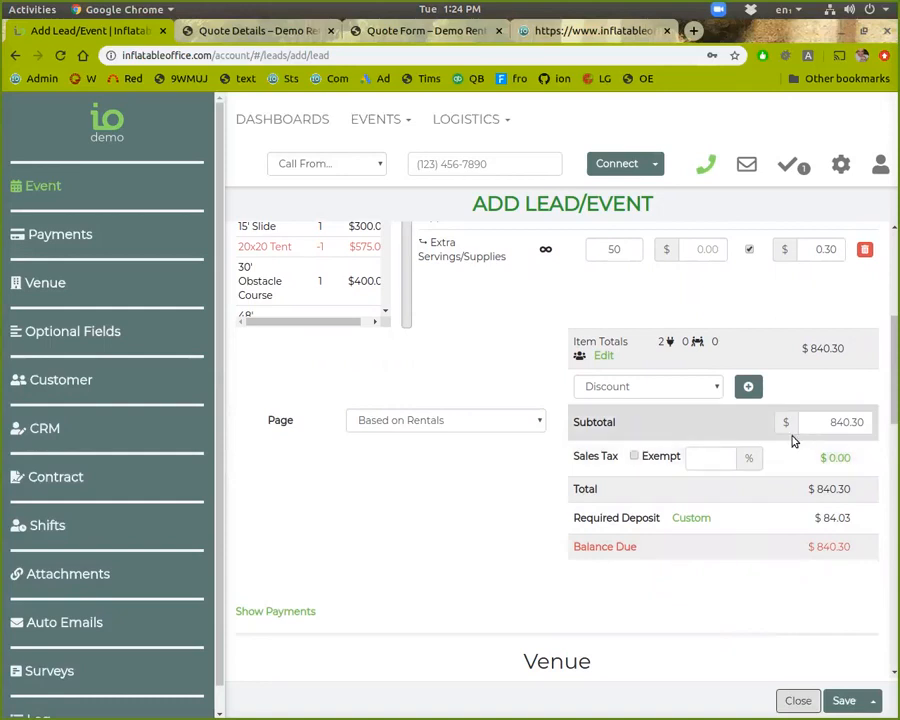
left_click(729, 457)
scroll(740, 544, "up", 1)
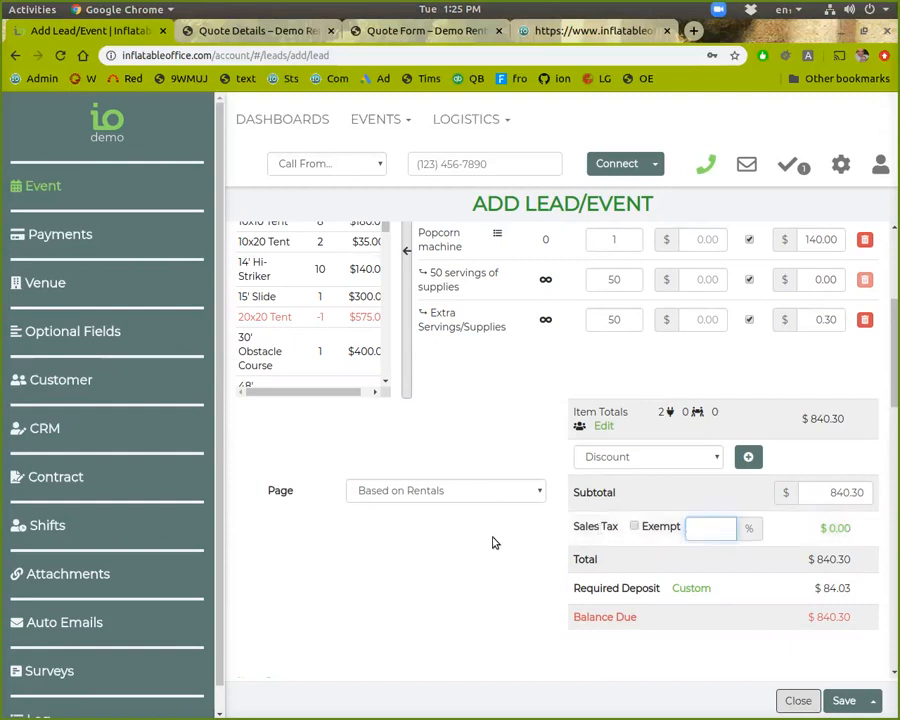
scroll(478, 570, "down", 2)
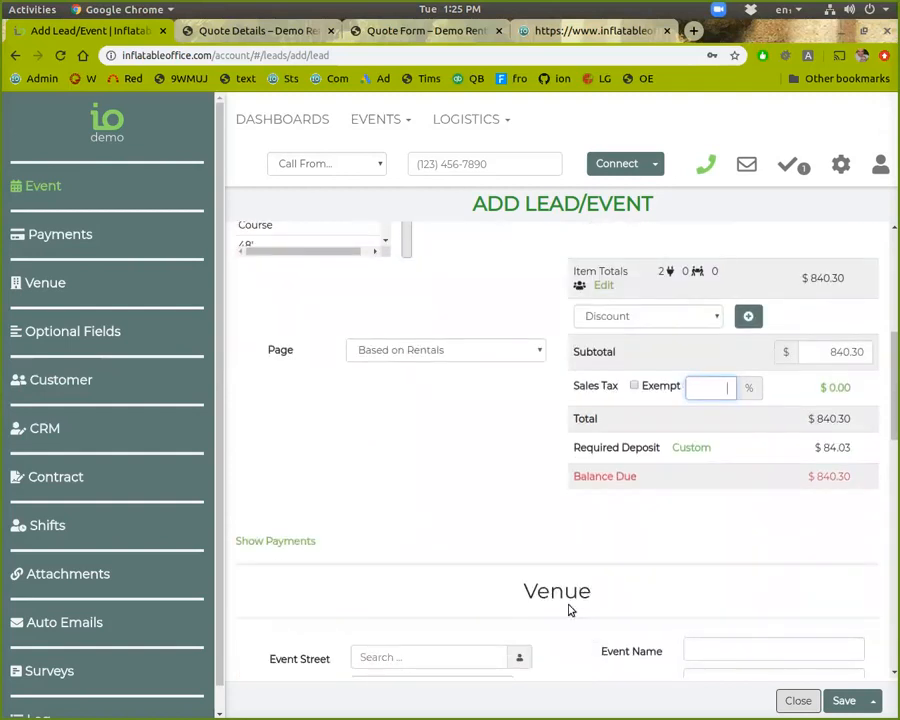
scroll(565, 595, "up", 3)
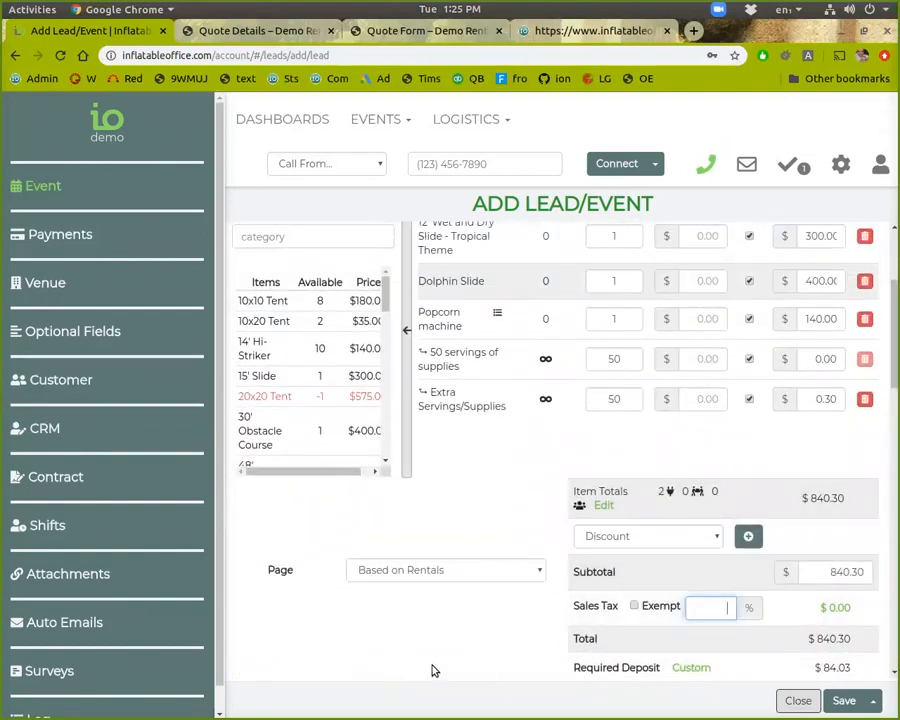
scroll(432, 670, "down", 5)
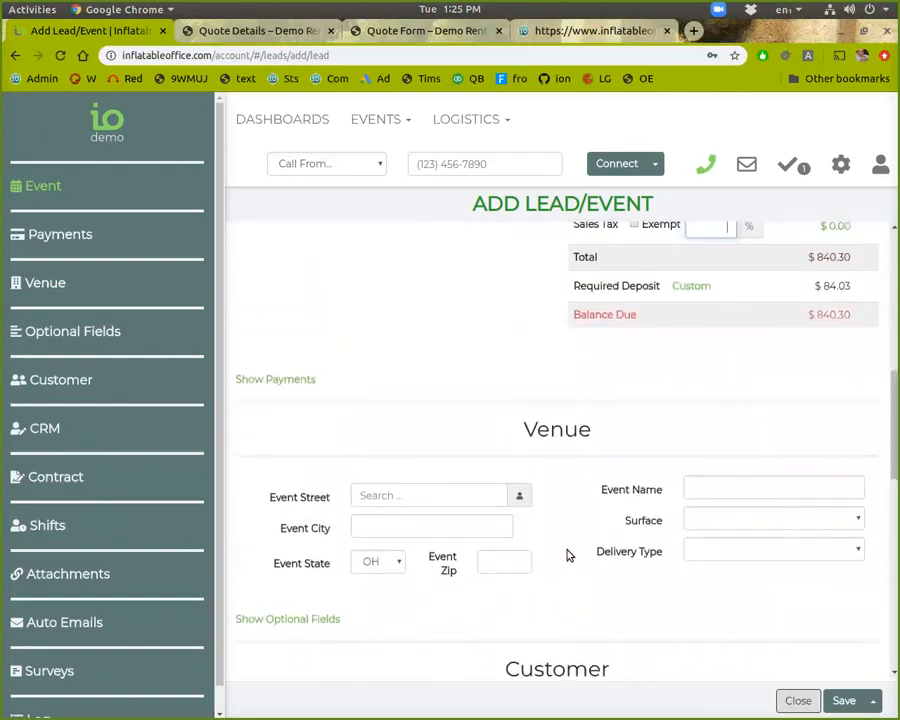
scroll(530, 540, "down", 1)
scroll(577, 476, "down", 5)
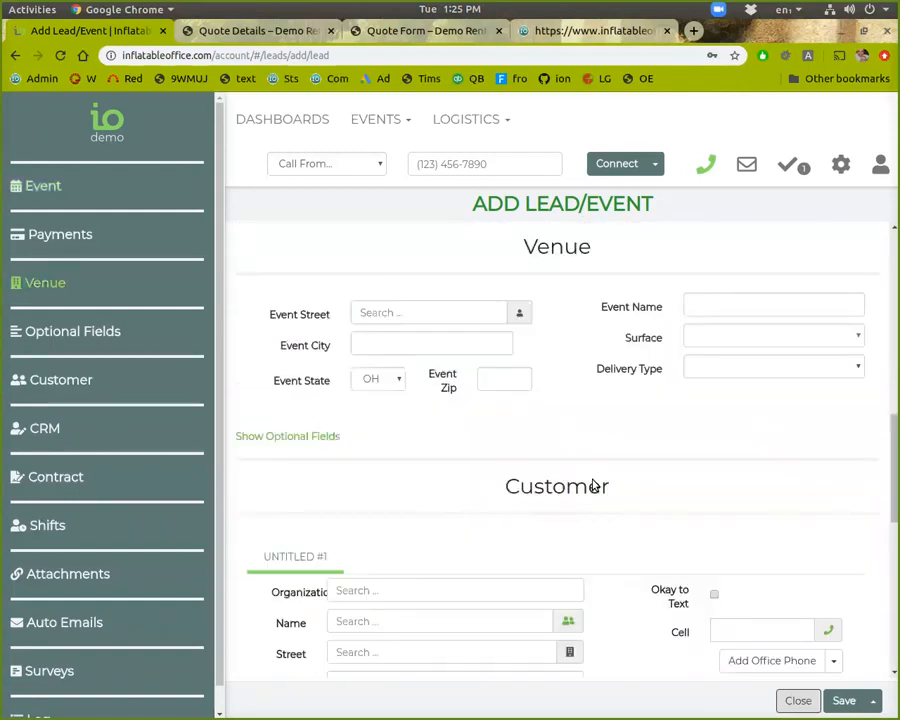
scroll(689, 470, "up", 4)
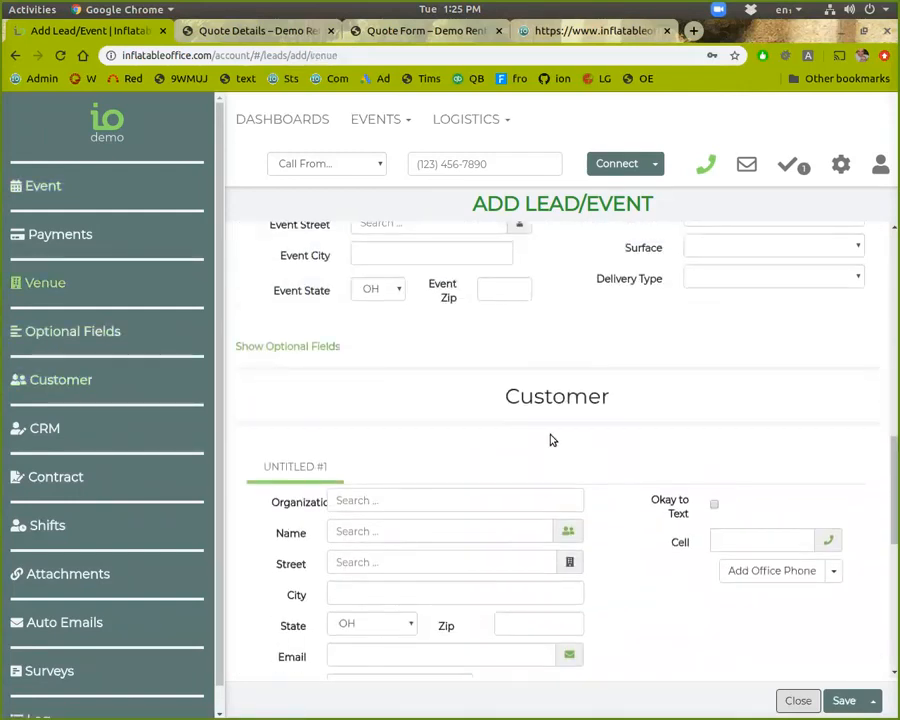
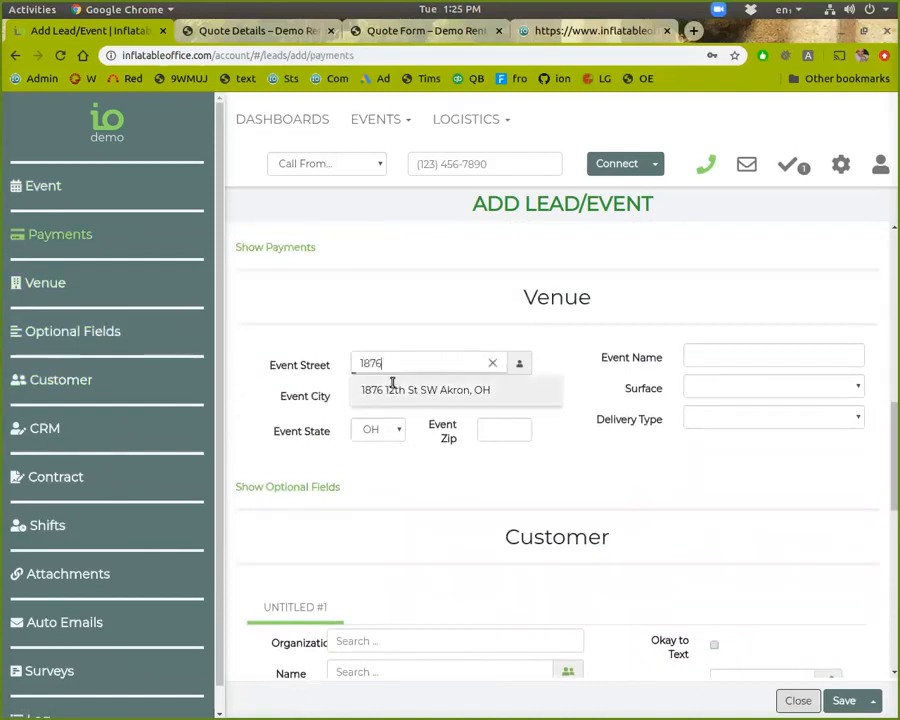
Enter venue street 1876, pick the suggested address, and set delivery to Fully Staffed
left_click(392, 389)
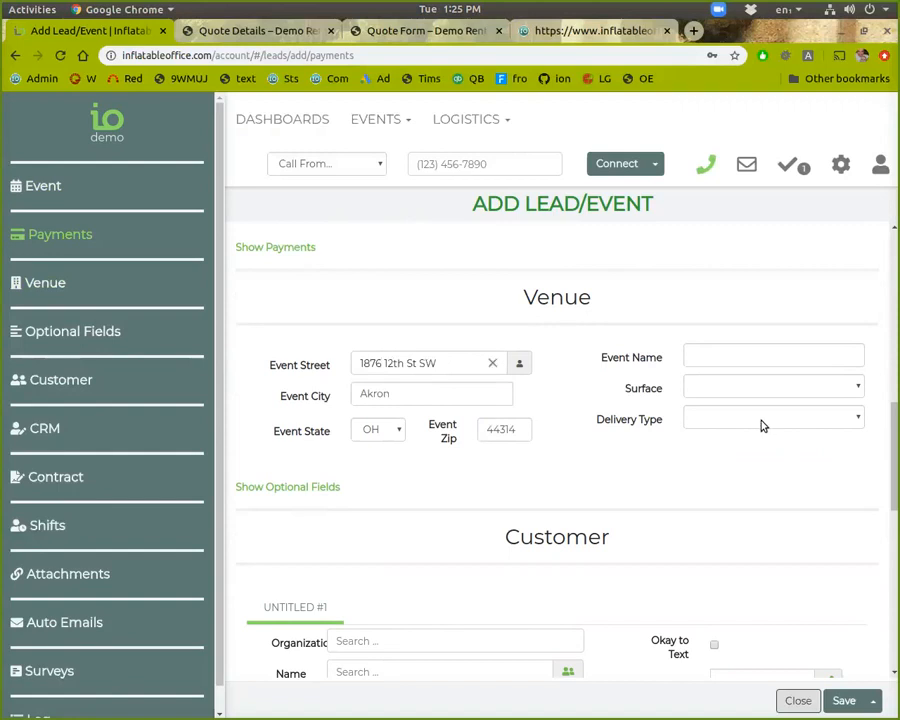
left_click(762, 426)
left_click(755, 461)
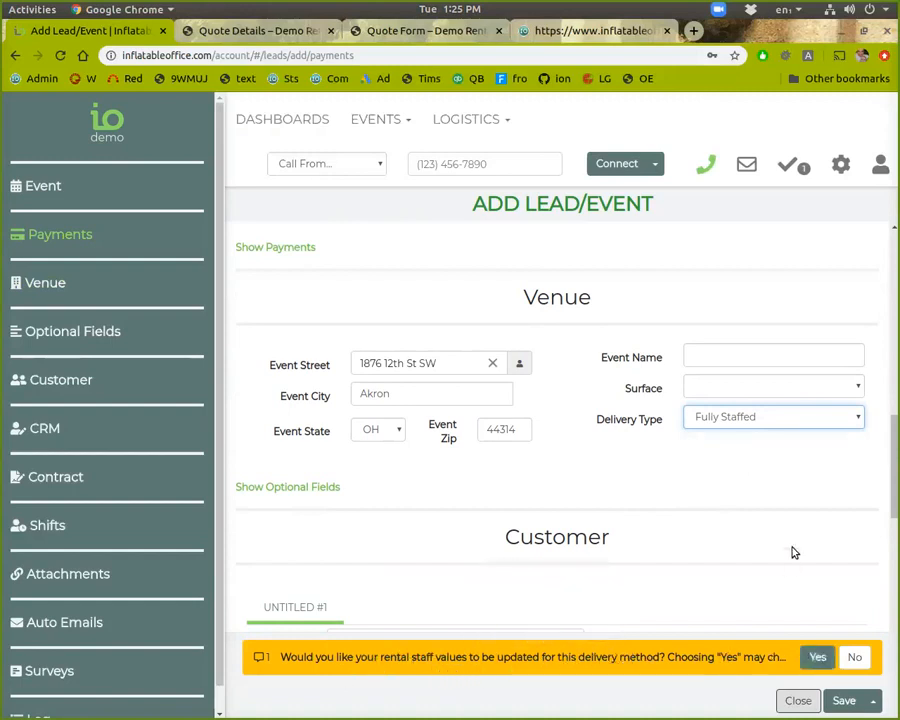
scroll(787, 527, "up", 8)
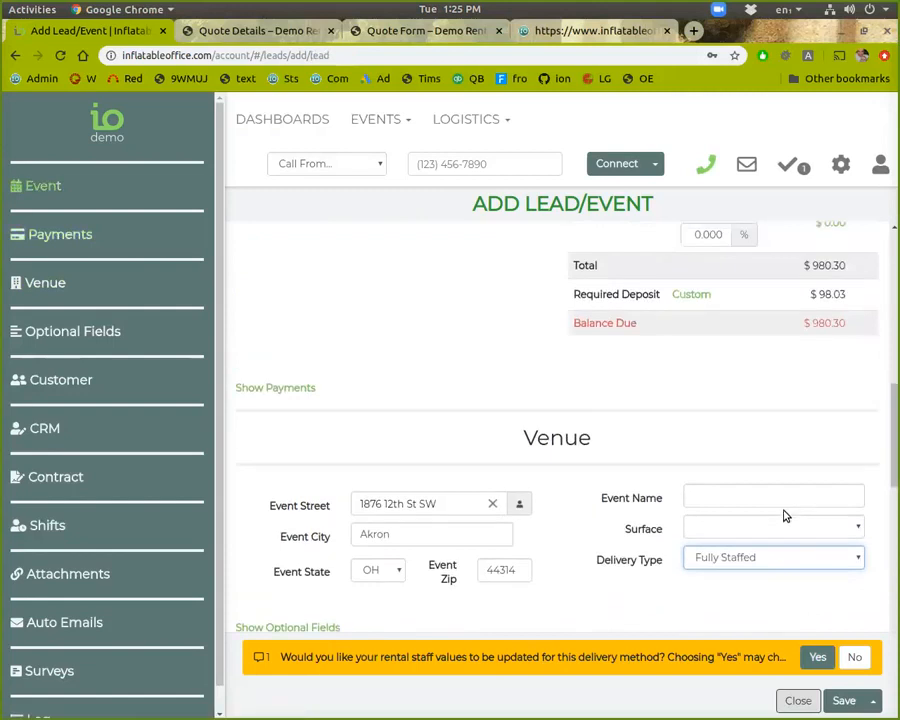
Accept the rental staff update and switch the delivery type to Drop-Off
left_click(817, 657)
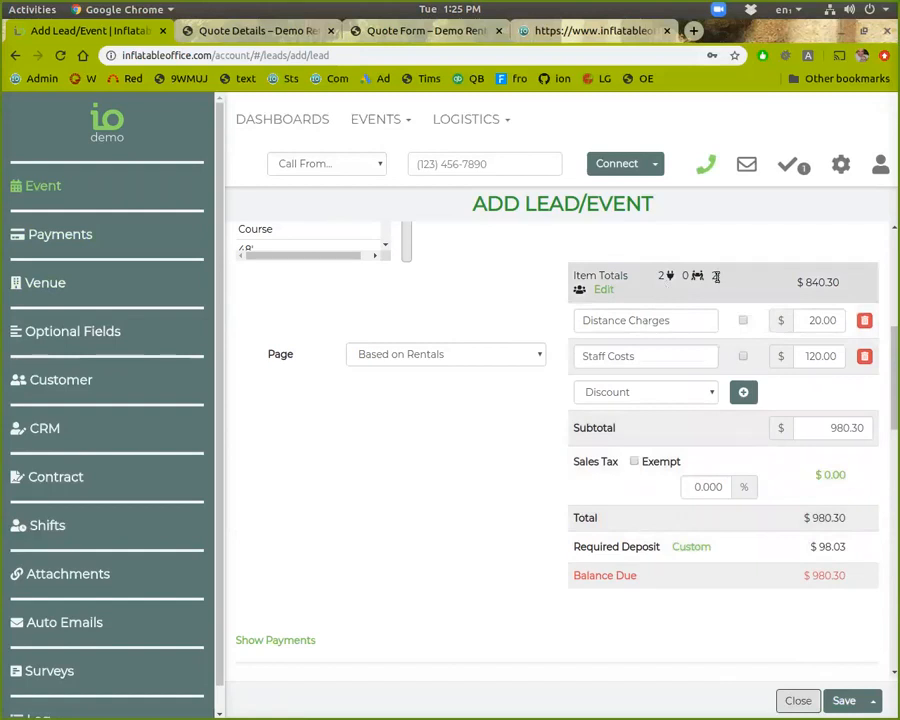
scroll(636, 618, "down", 3)
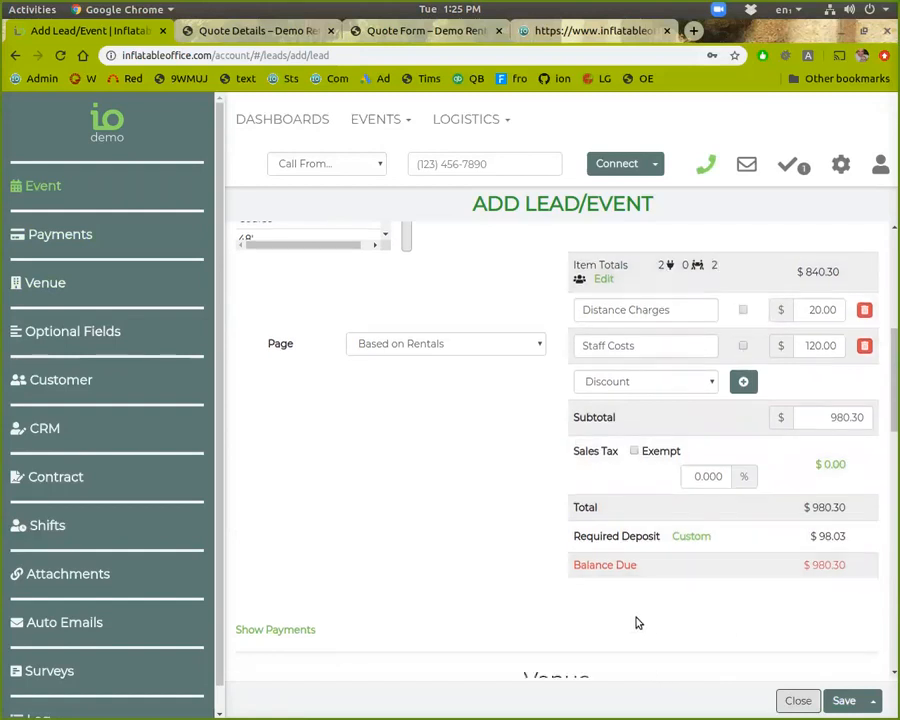
left_click(708, 596)
left_click(722, 600)
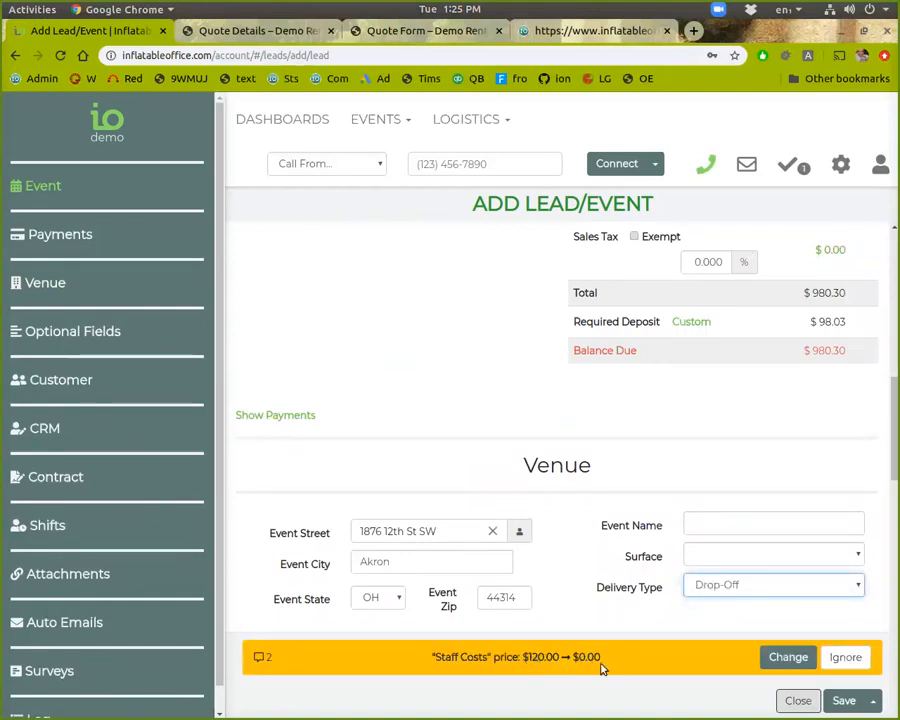
Accept the Staff Costs price change and update rental staff values, keeping the $980.30 total
scroll(799, 579, "up", 1)
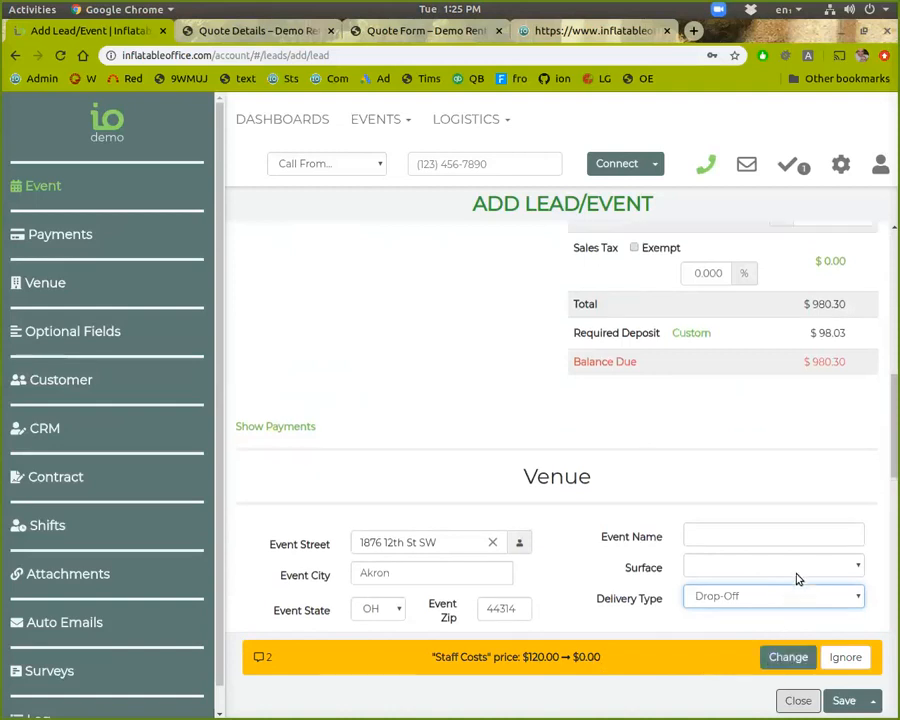
scroll(798, 578, "up", 3)
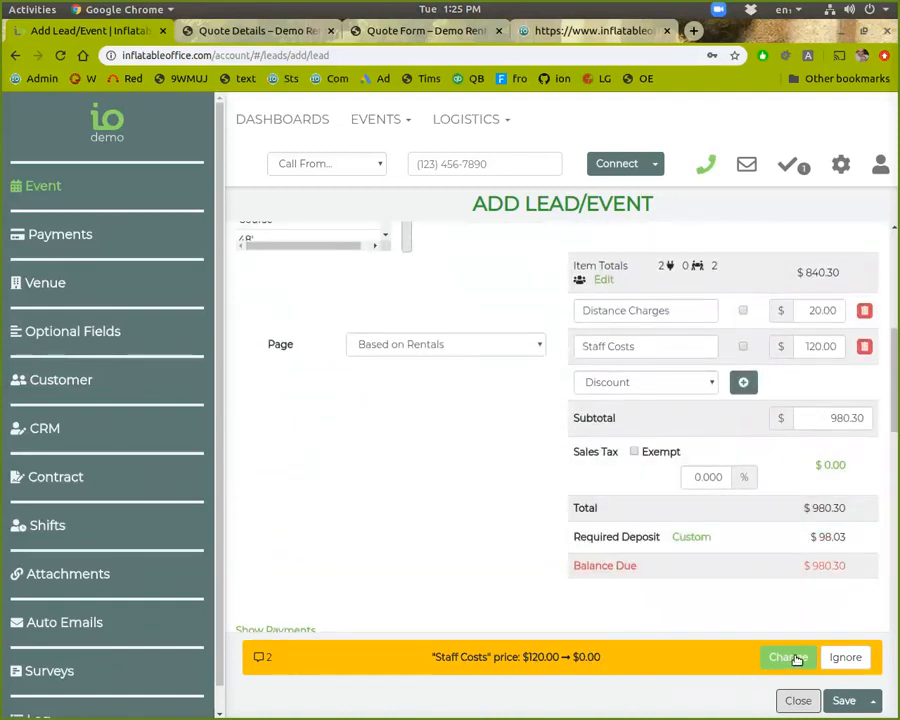
left_click(843, 657)
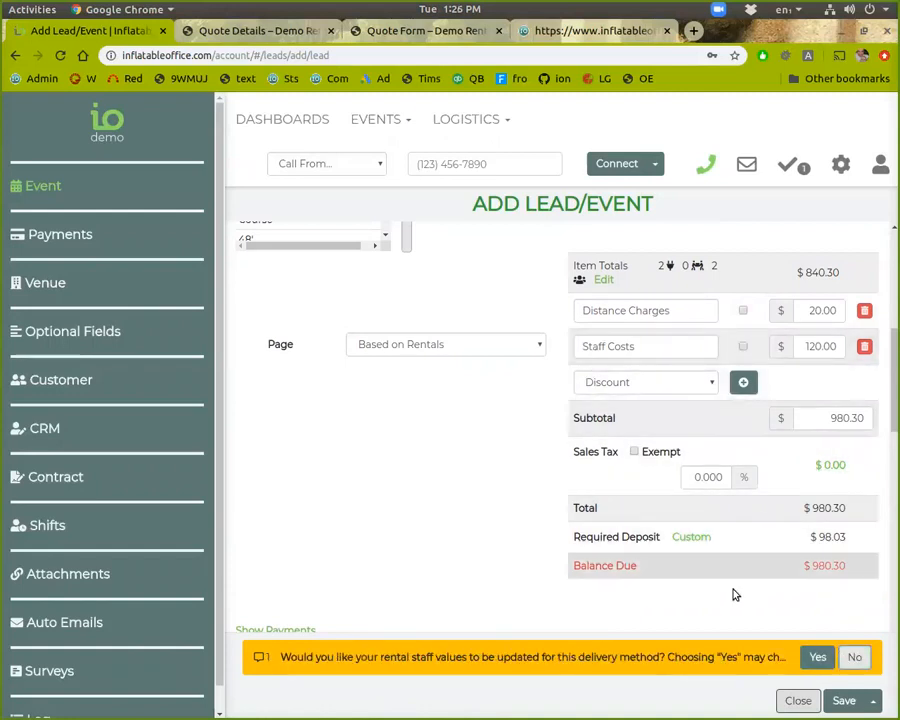
left_click(817, 657)
scroll(760, 520, "down", 2)
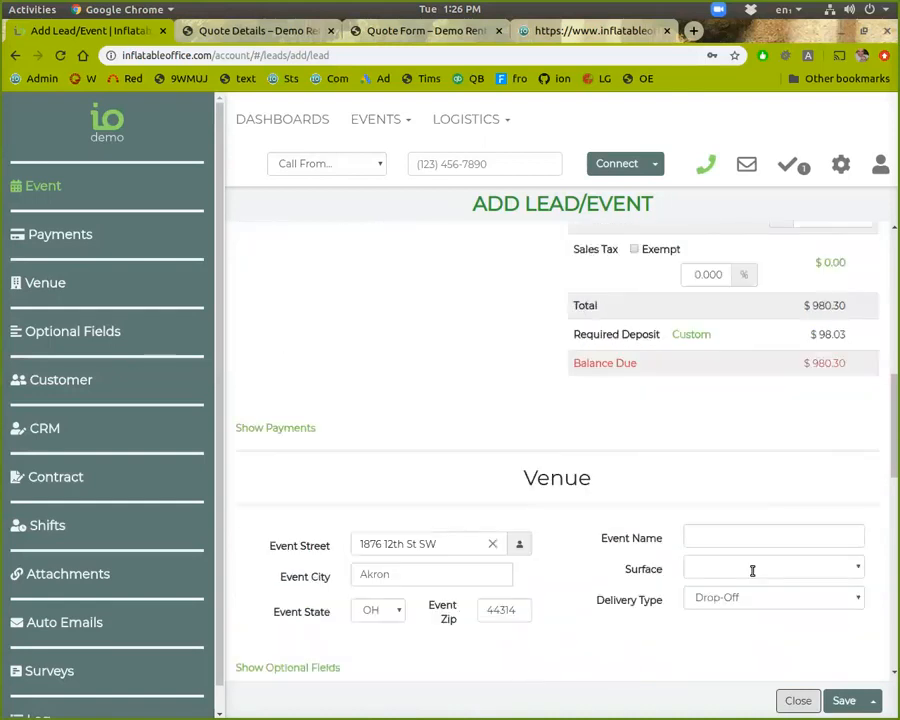
scroll(603, 662, "down", 2)
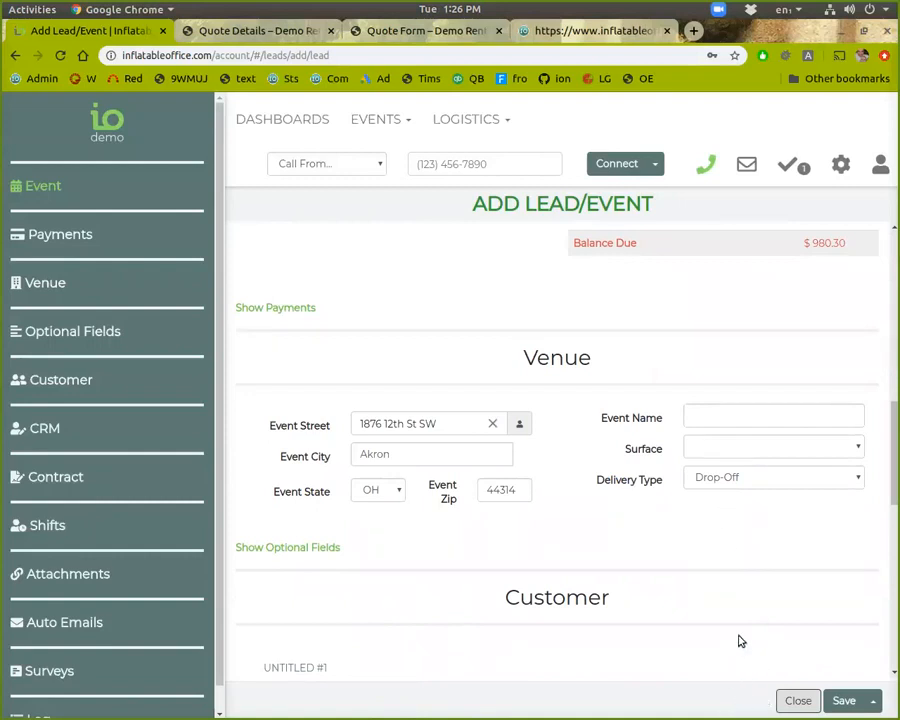
scroll(733, 594, "up", 1)
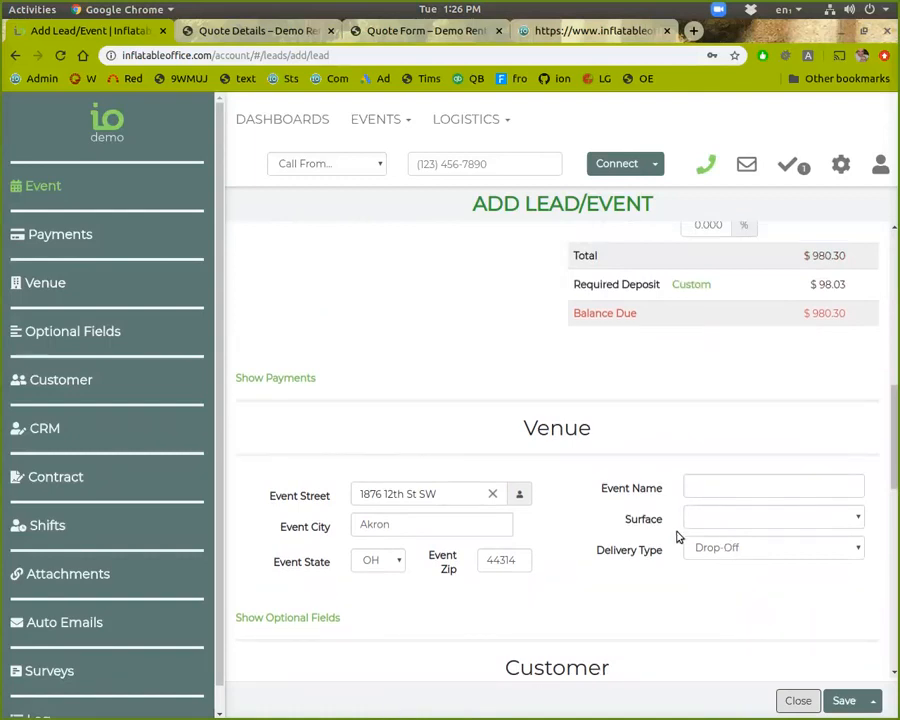
scroll(677, 540, "up", 1)
scroll(663, 547, "down", 3)
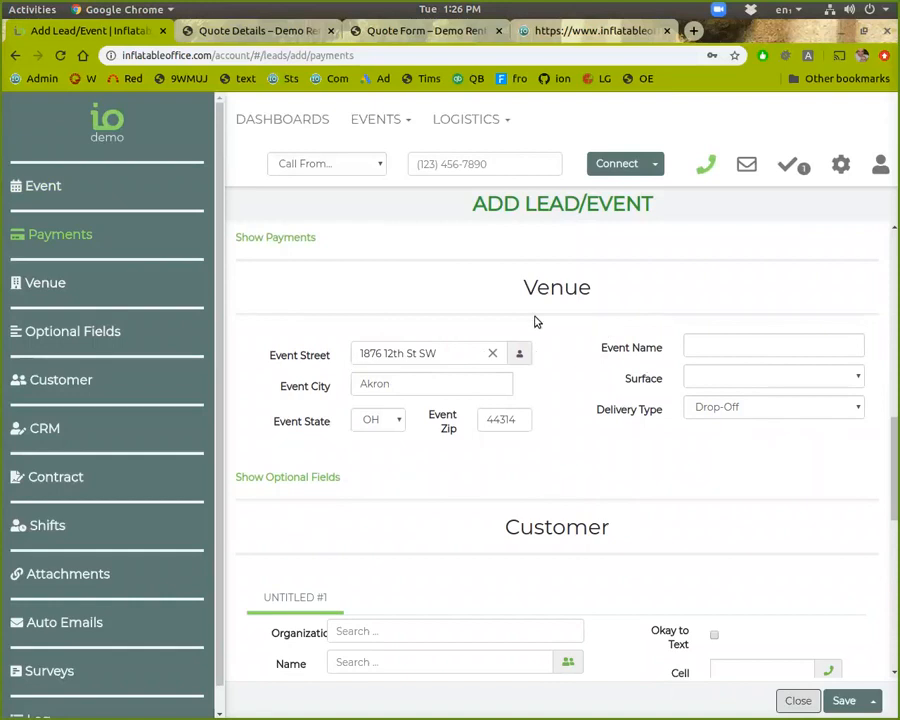
scroll(503, 534, "down", 2)
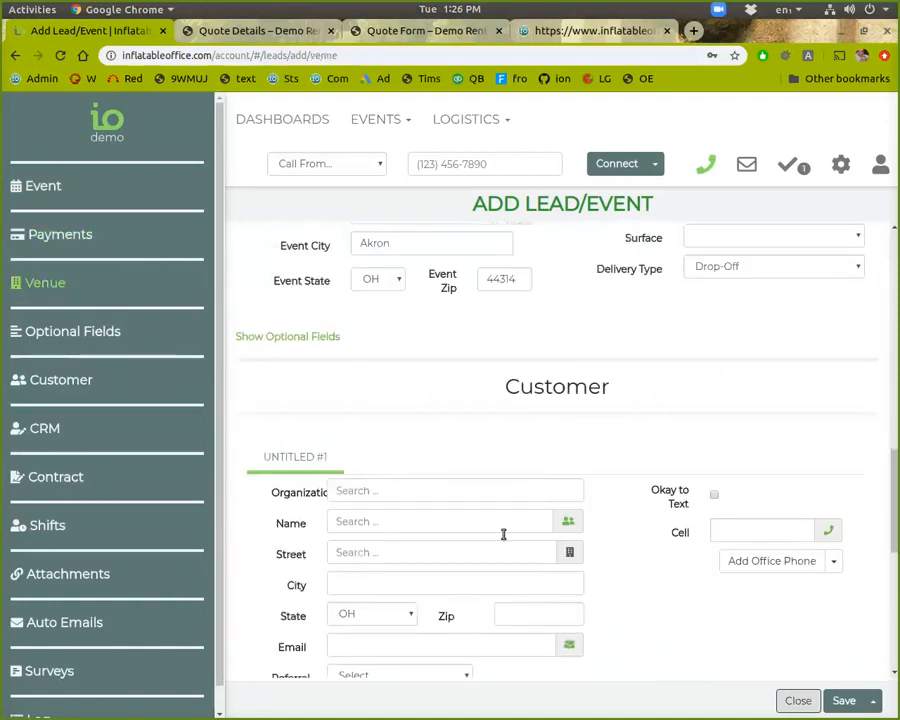
left_click(570, 553)
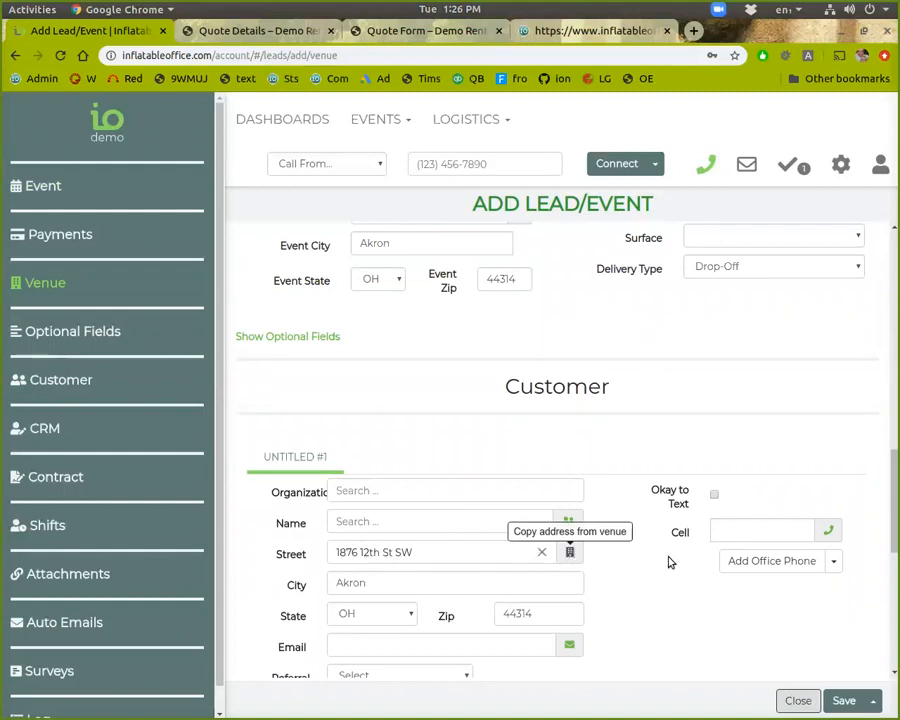
scroll(672, 553, "up", 1)
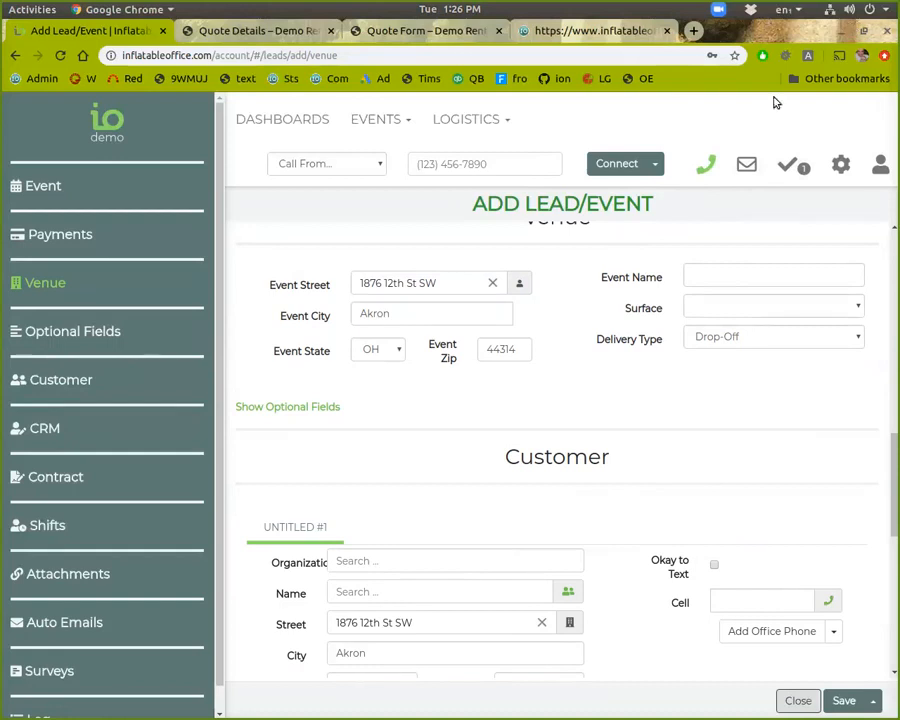
Briefly open and close the event date and time editor
scroll(538, 368, "down", 6)
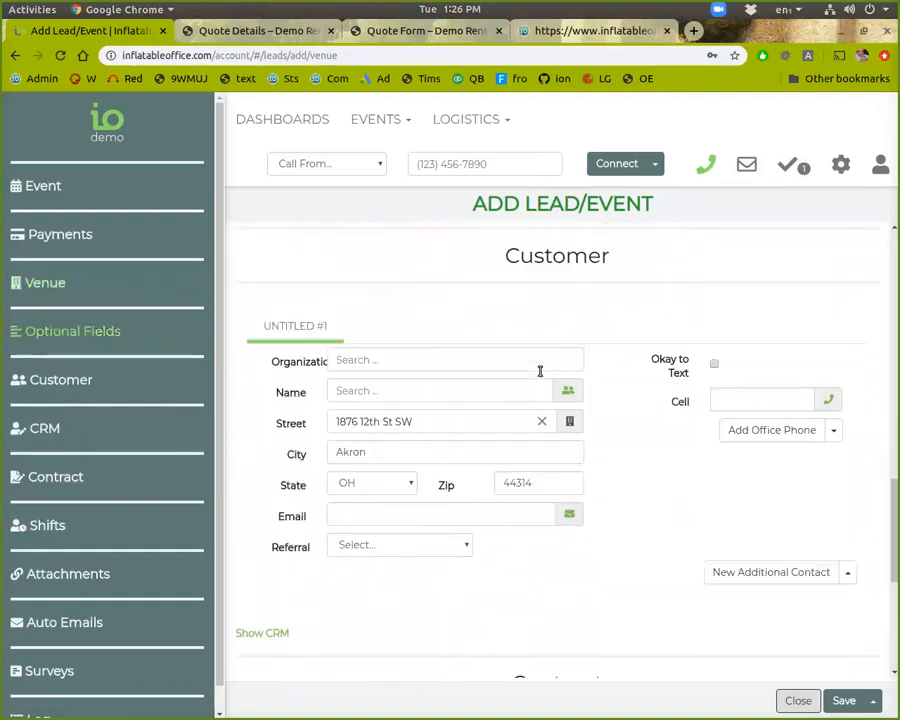
scroll(534, 424, "up", 3)
scroll(535, 424, "up", 8)
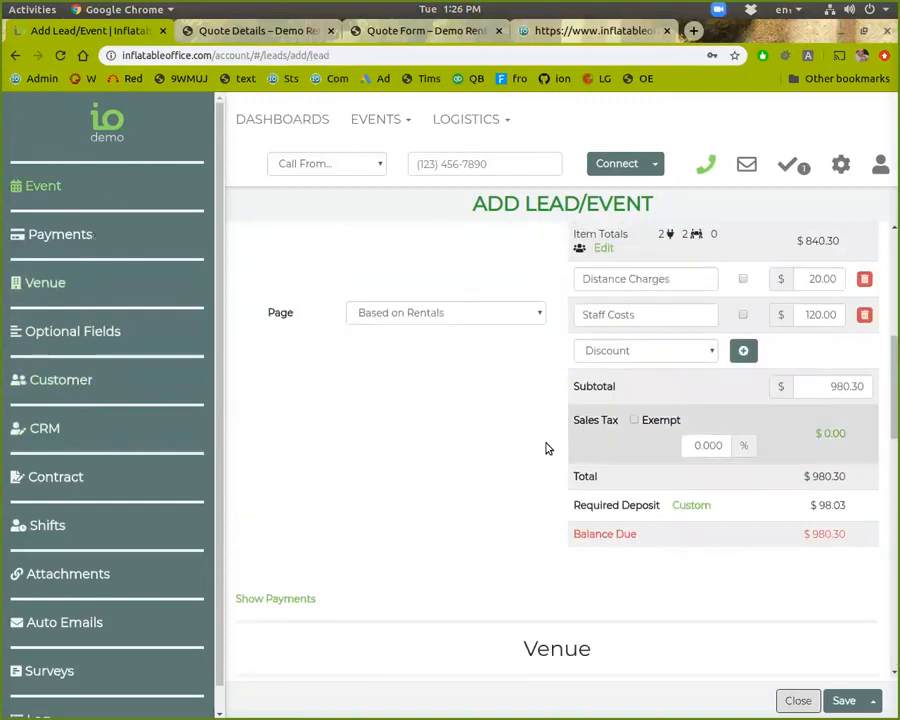
scroll(502, 434, "up", 5)
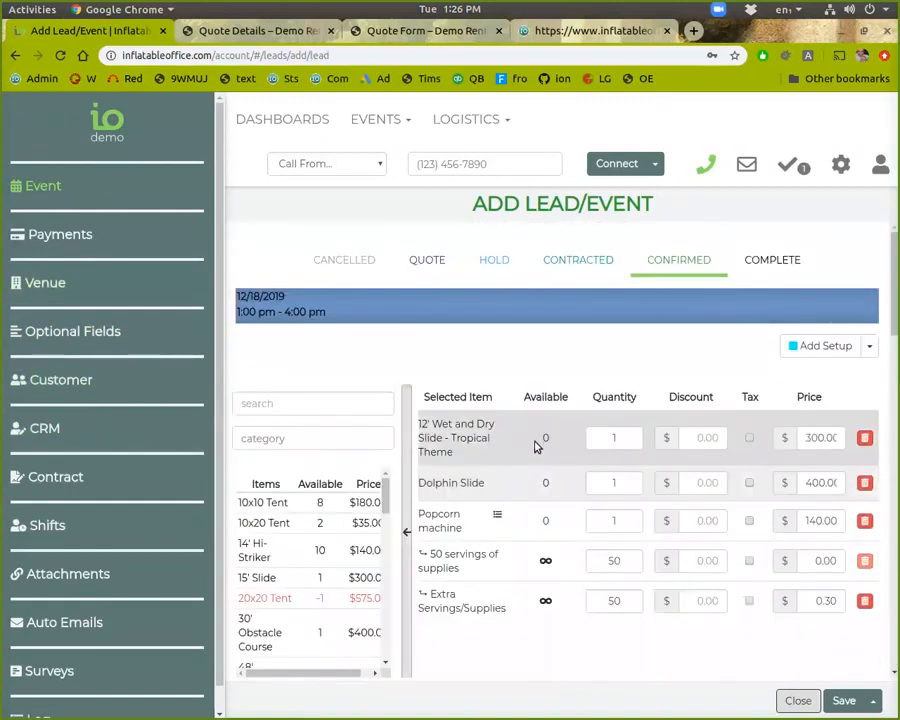
left_click(530, 313)
left_click(530, 313)
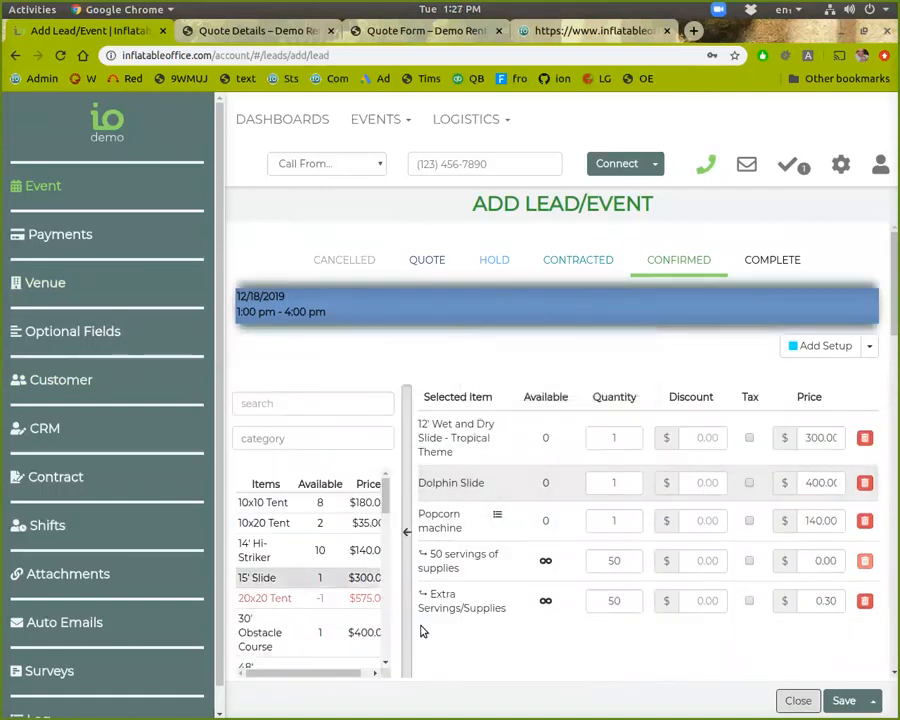
scroll(558, 606, "down", 3)
scroll(558, 610, "down", 6)
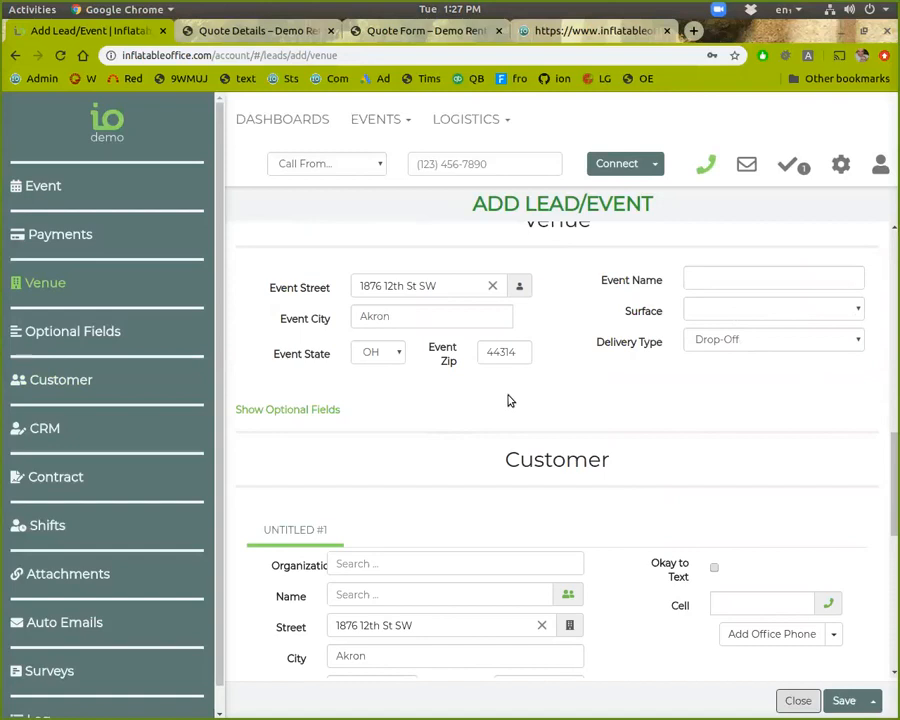
scroll(512, 398, "down", 3)
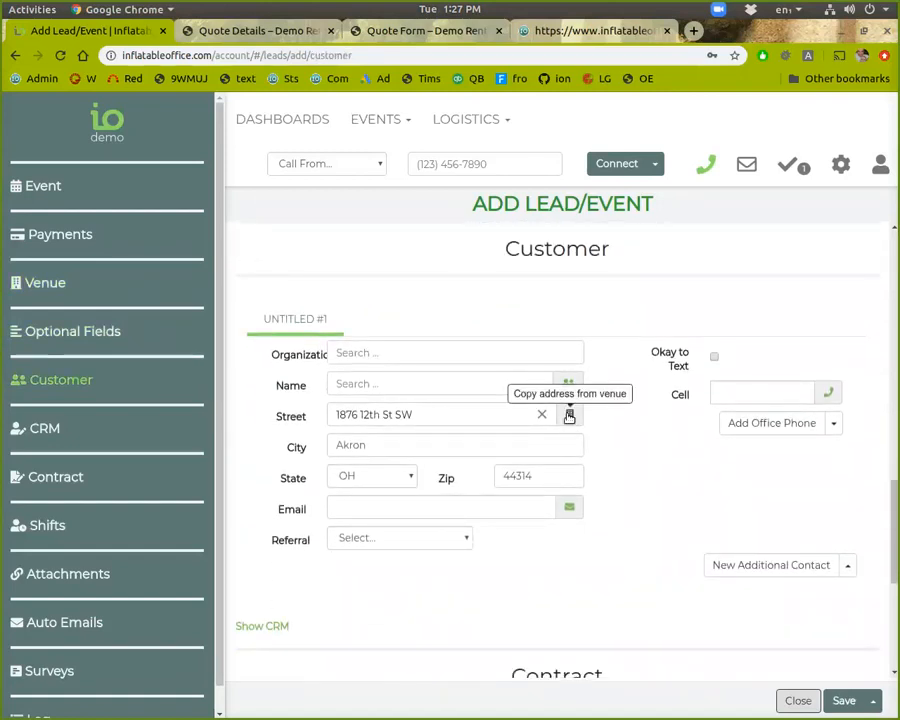
Enter the customer's e-mail address, attempt a save, and fill in the cell number
left_click(515, 512)
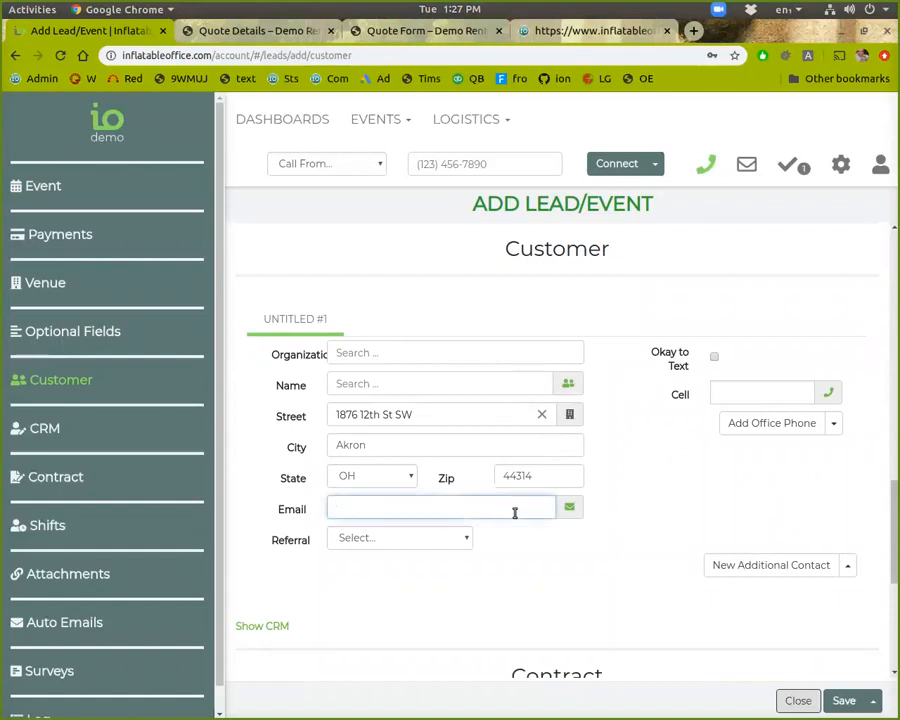
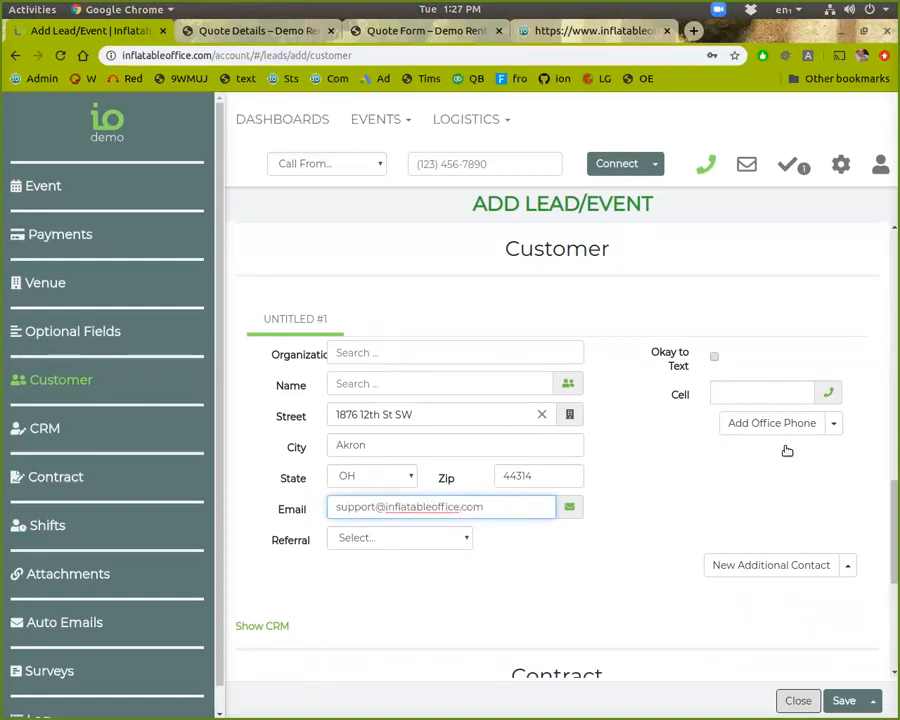
left_click(840, 699)
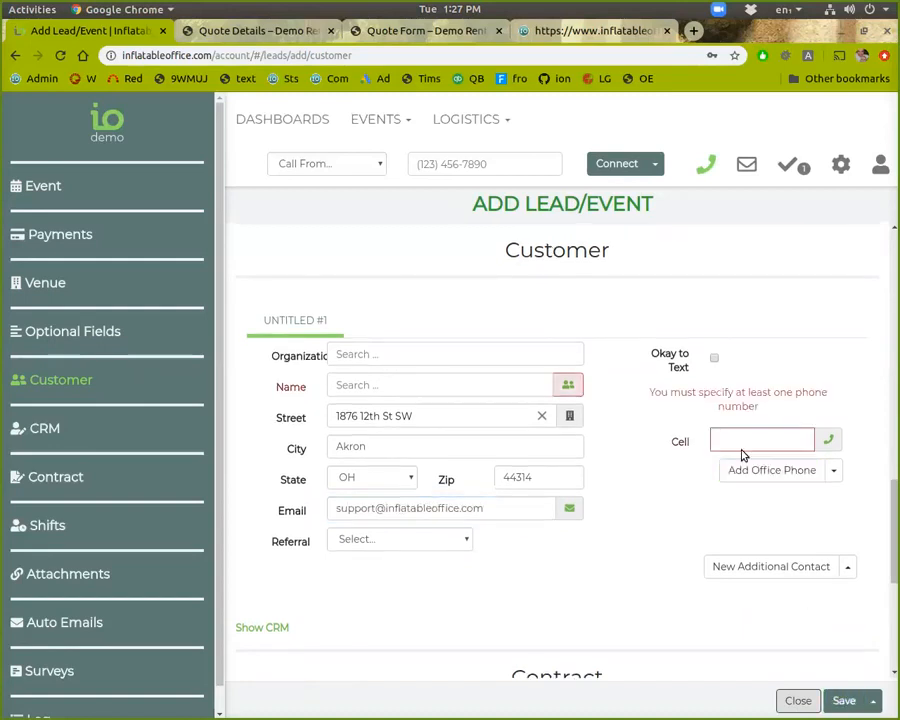
left_click(740, 431)
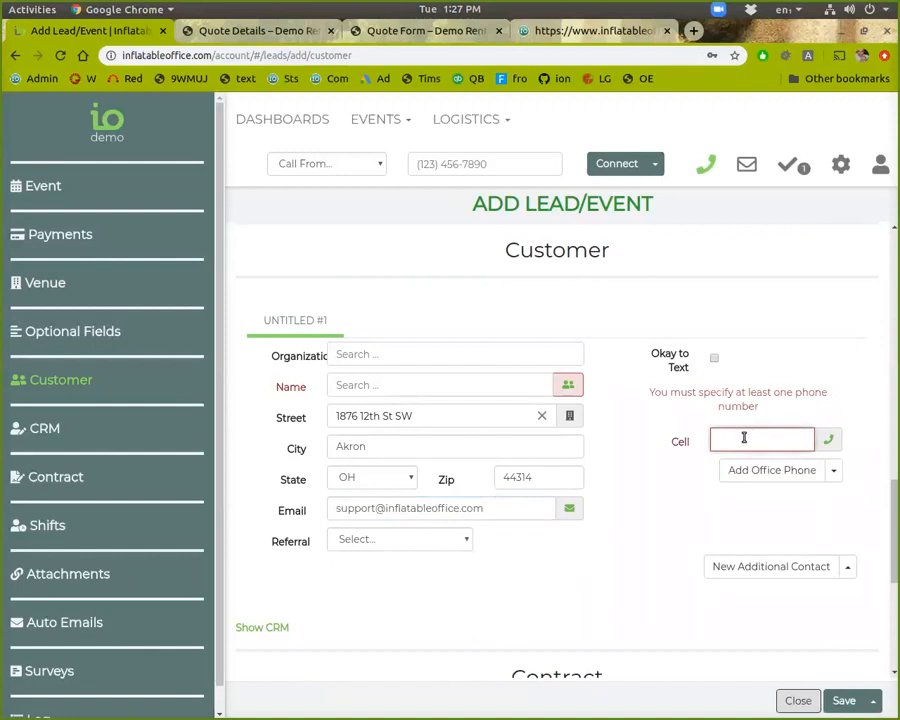
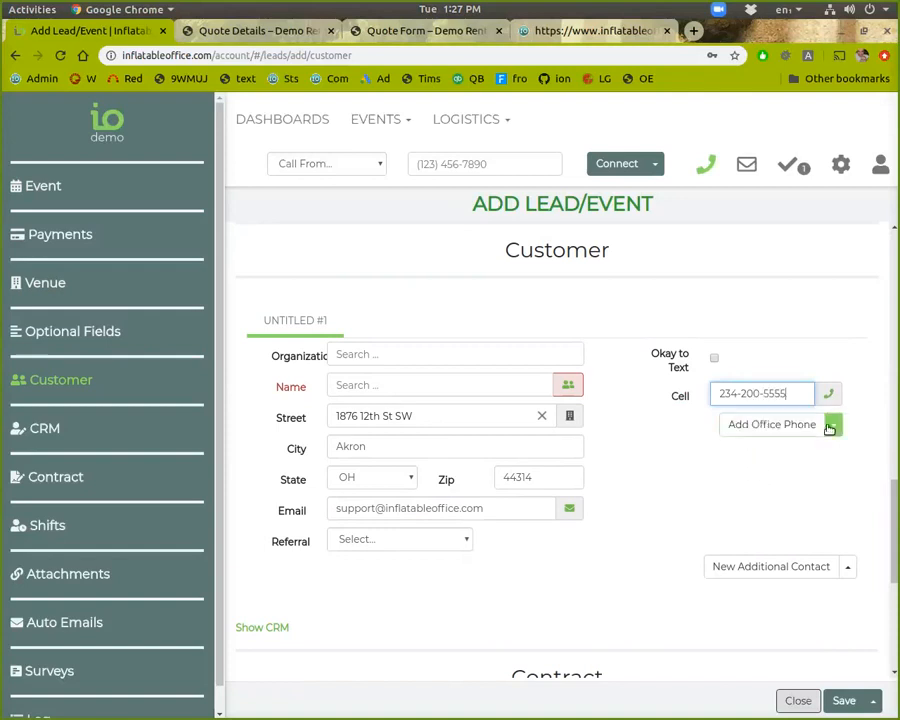
Add an empty second contact for the customer, then remove it
scroll(805, 488, "down", 1)
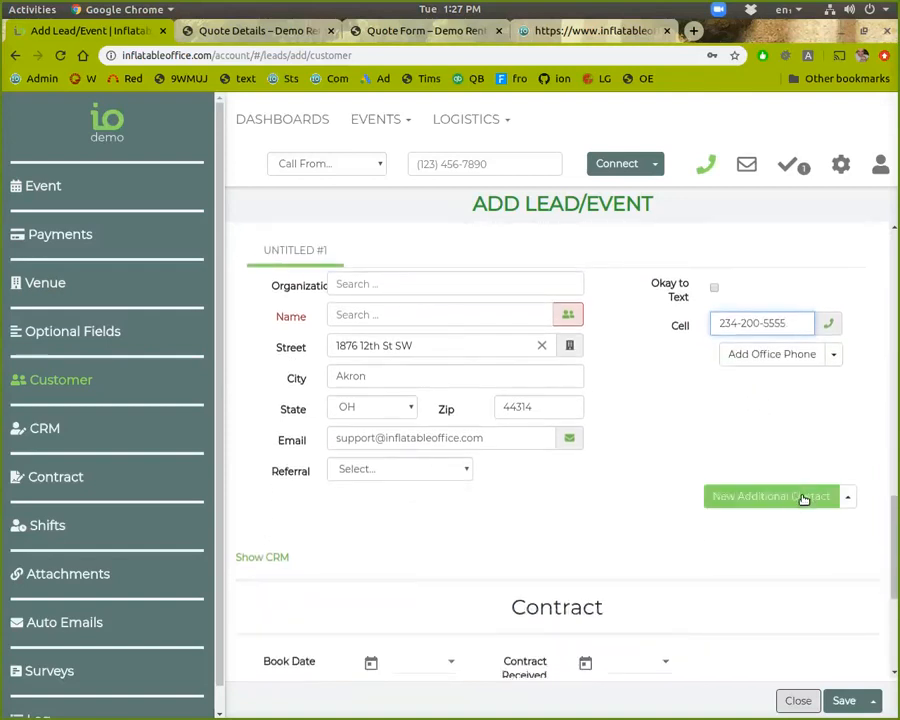
left_click(803, 496)
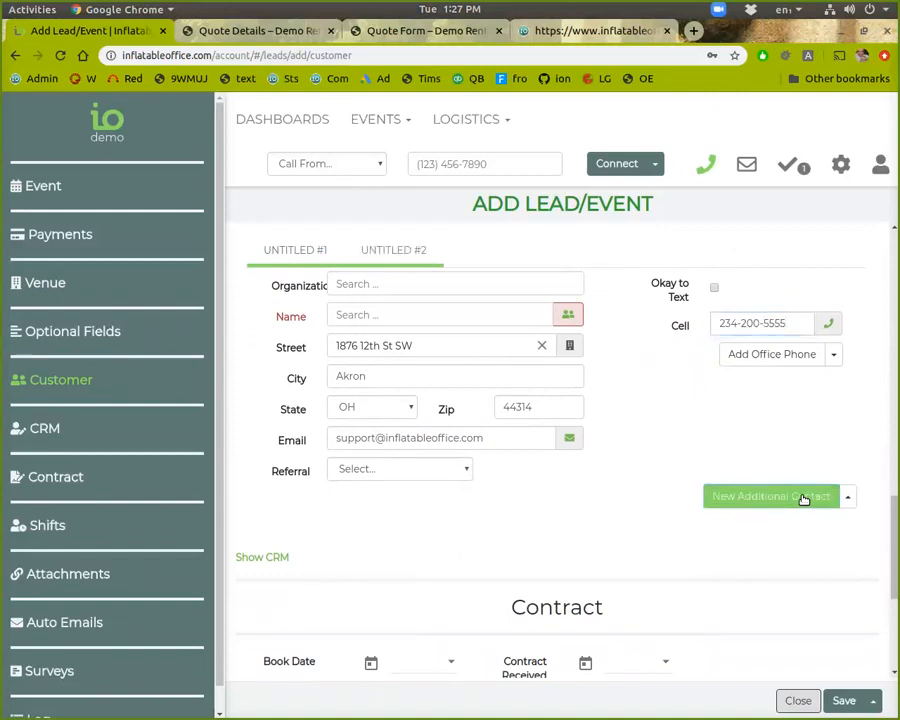
left_click(296, 250)
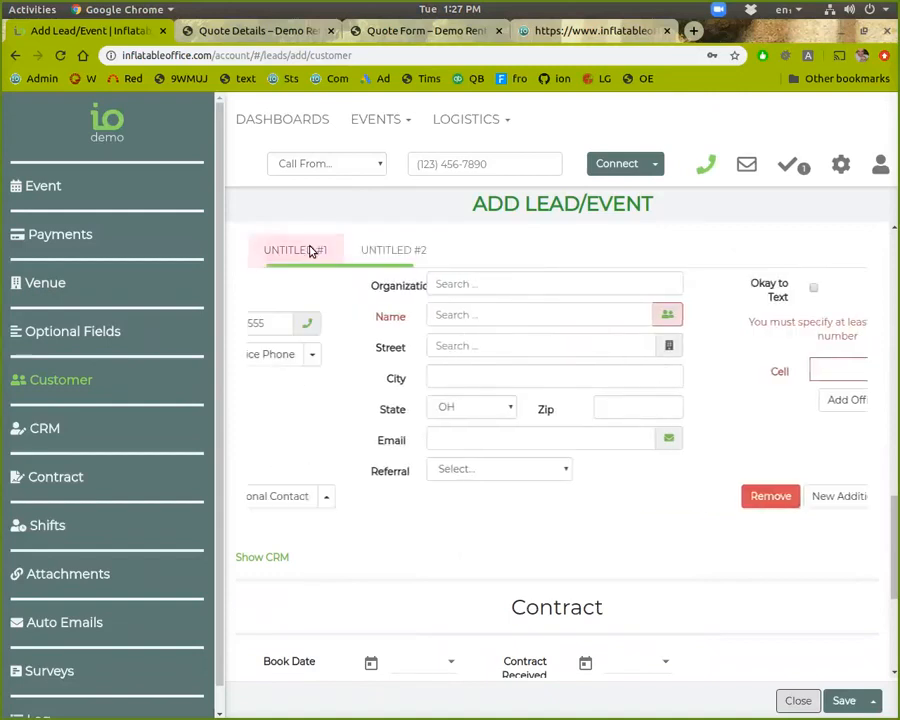
left_click(378, 253)
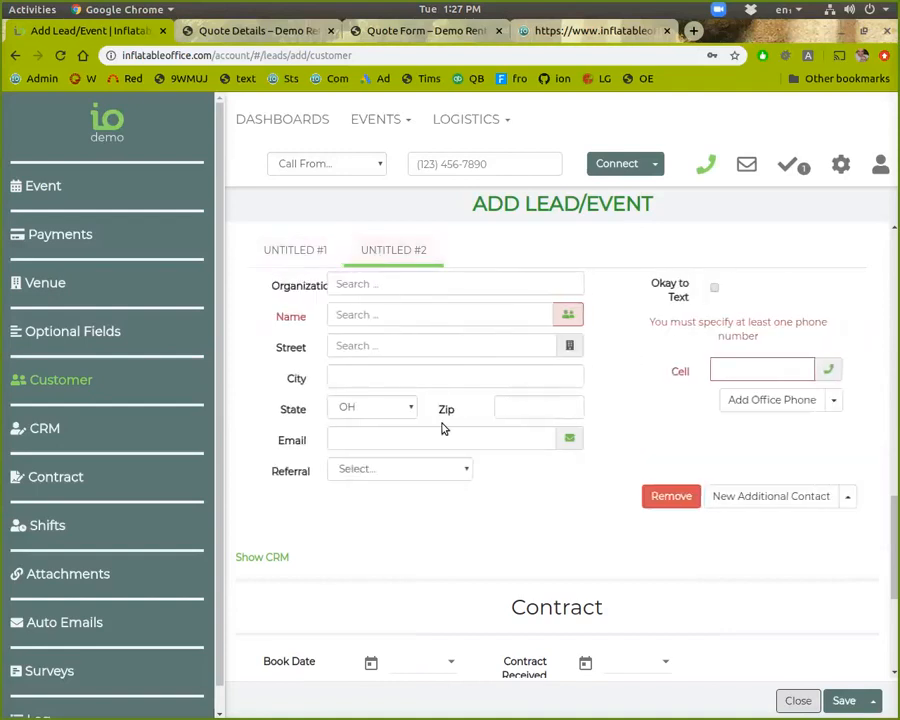
left_click(689, 497)
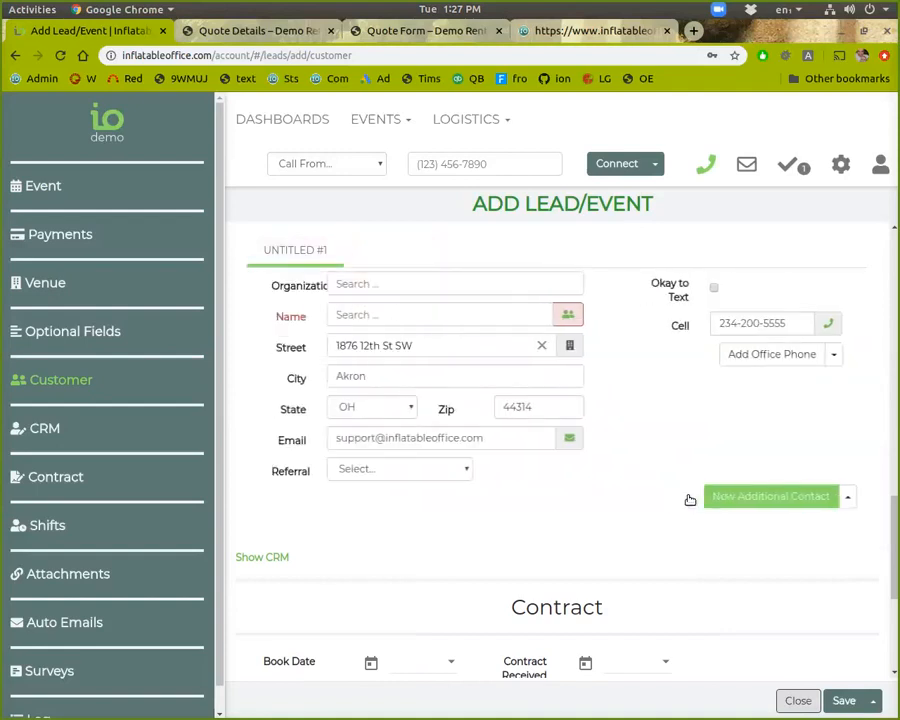
scroll(689, 499, "down", 3)
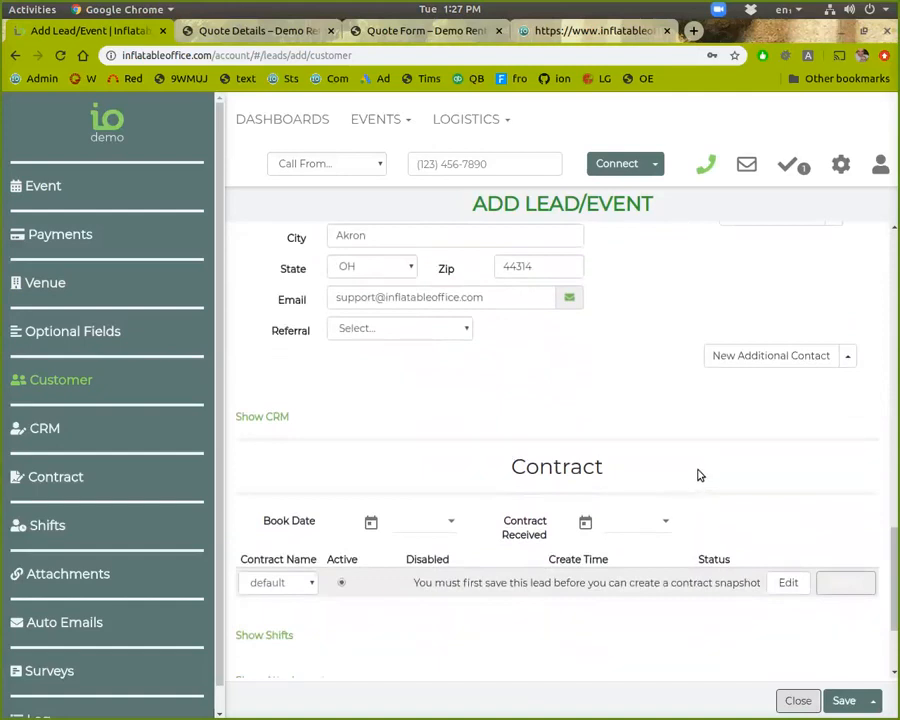
scroll(699, 475, "up", 3)
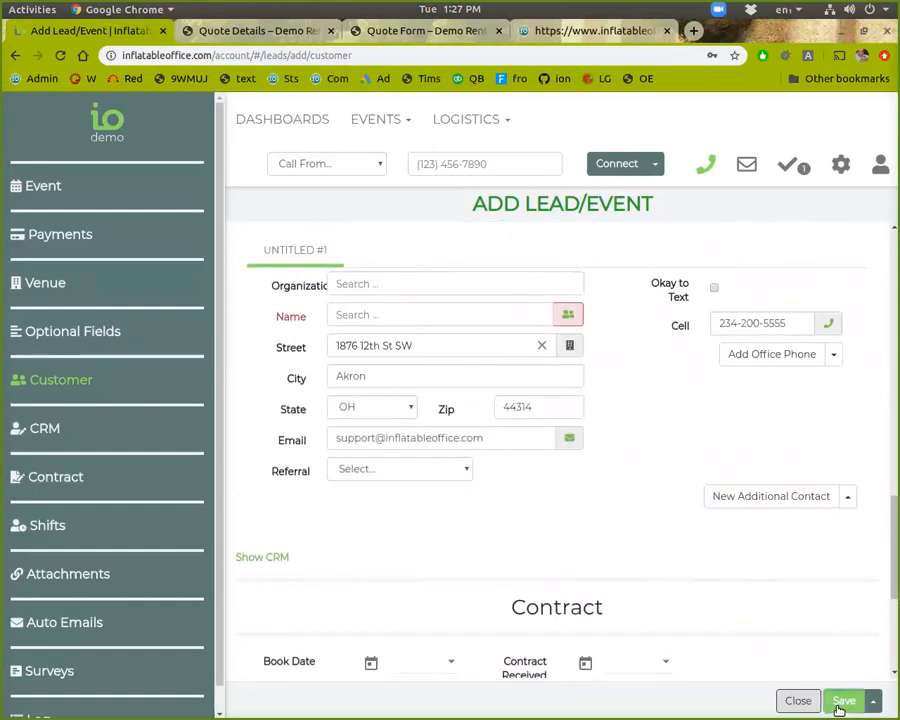
Enter the customer's full name on the new lead, save it, and dismiss the confirmation
scroll(820, 611, "up", 2)
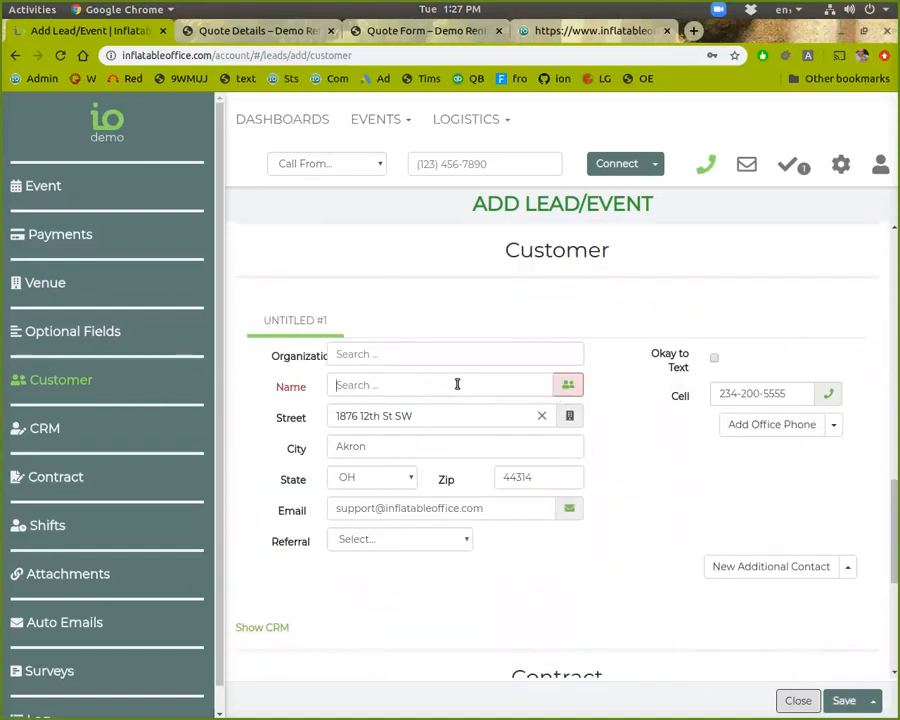
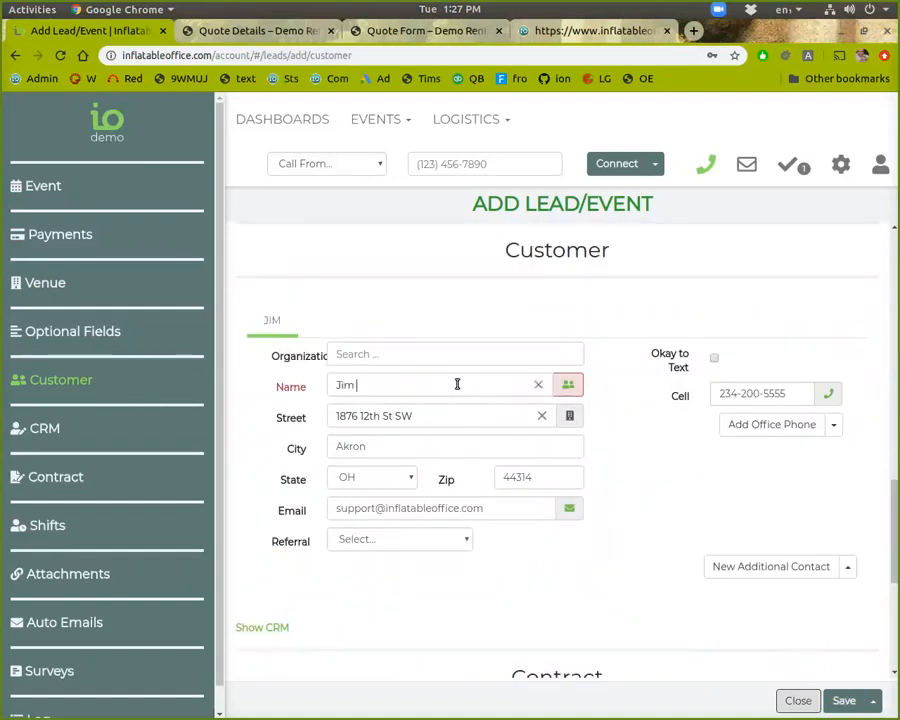
left_click(843, 702)
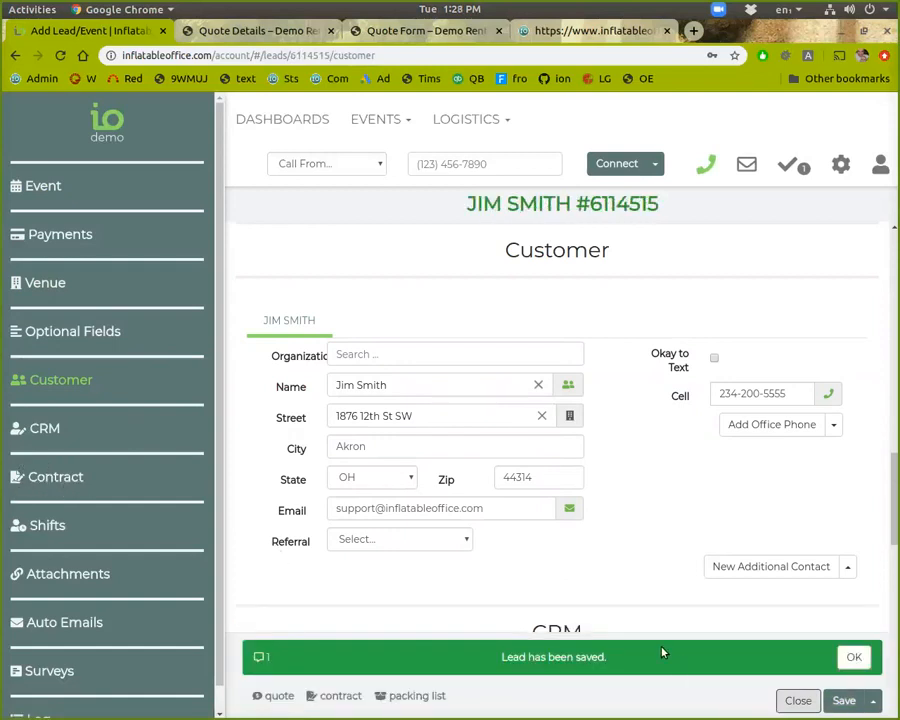
left_click(848, 656)
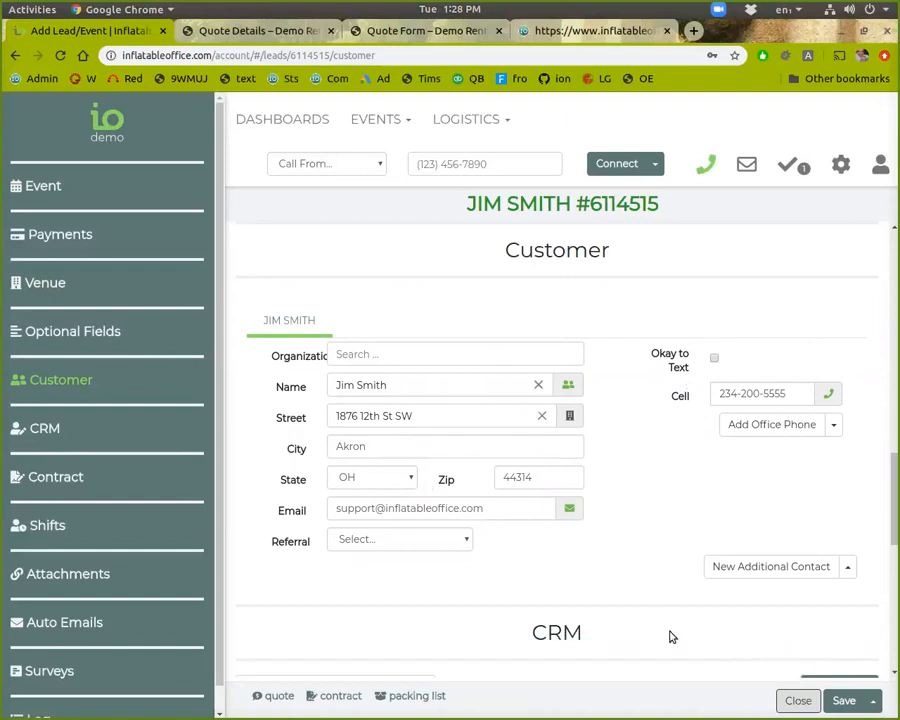
Save the lead again so it gets its own lead number
scroll(700, 522, "up", 3)
scroll(702, 535, "down", 3)
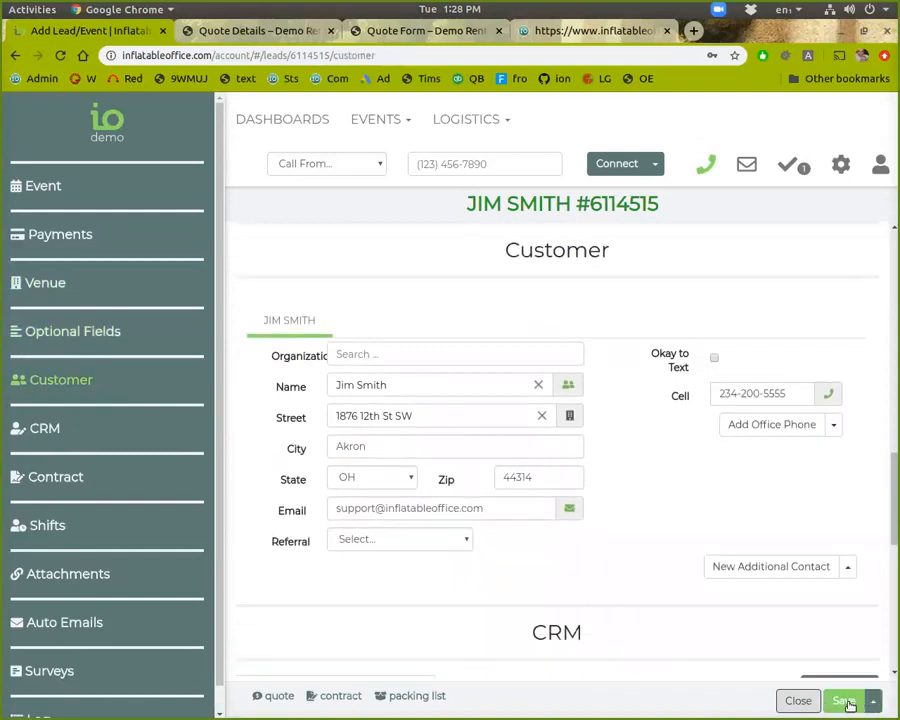
left_click(877, 704)
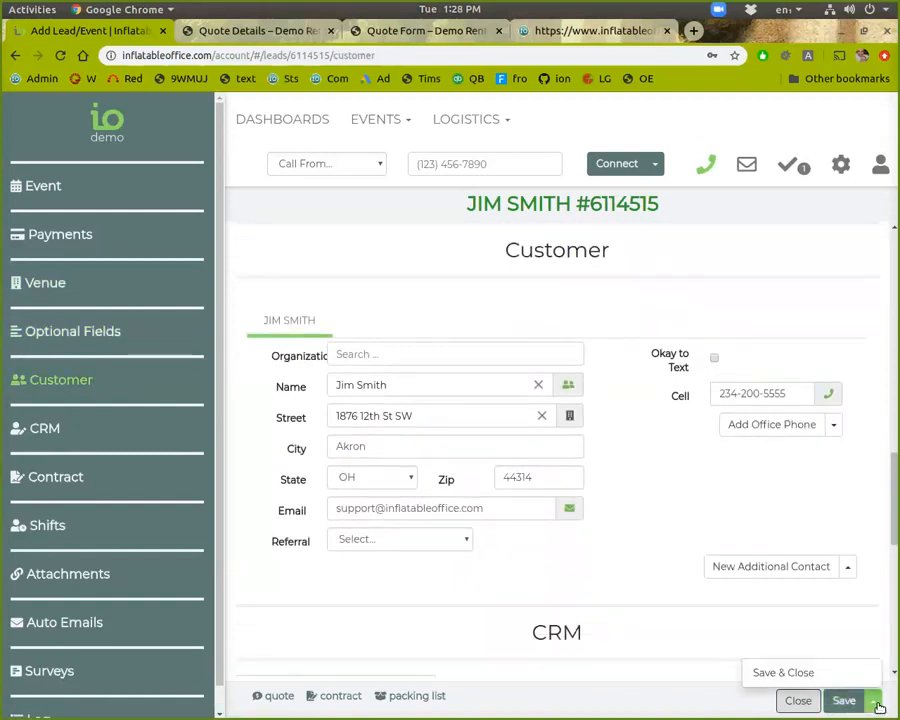
left_click(846, 704)
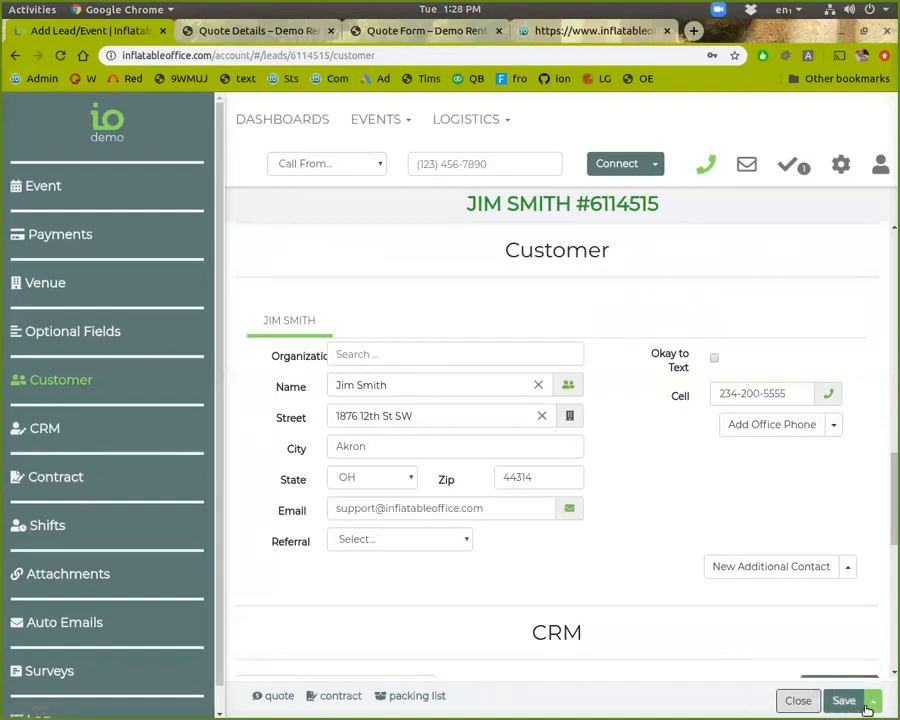
left_click(869, 707)
left_click(822, 676)
left_click(847, 708)
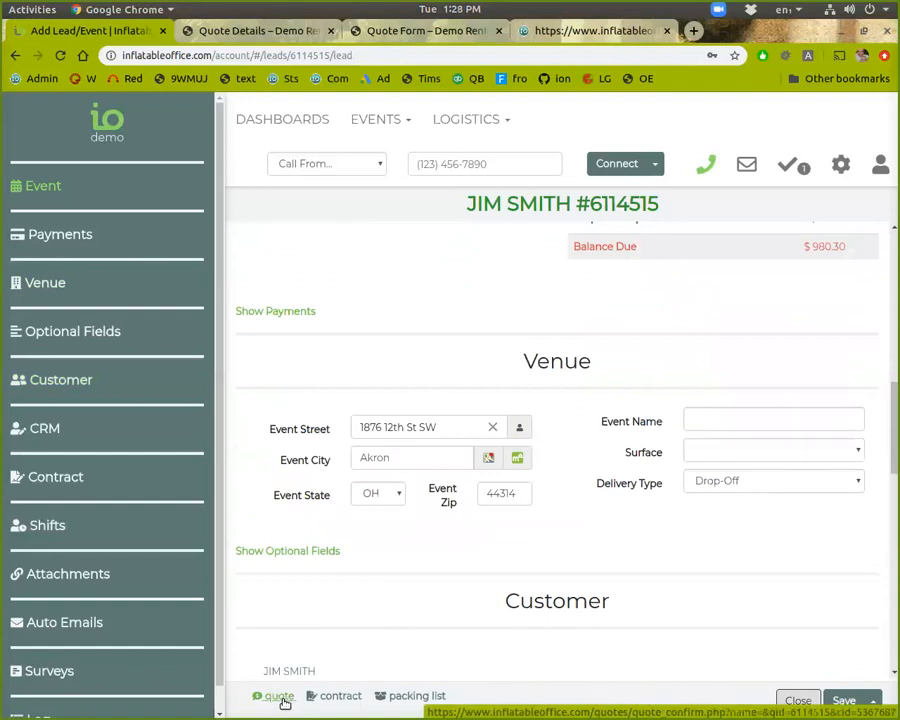
left_click(284, 701)
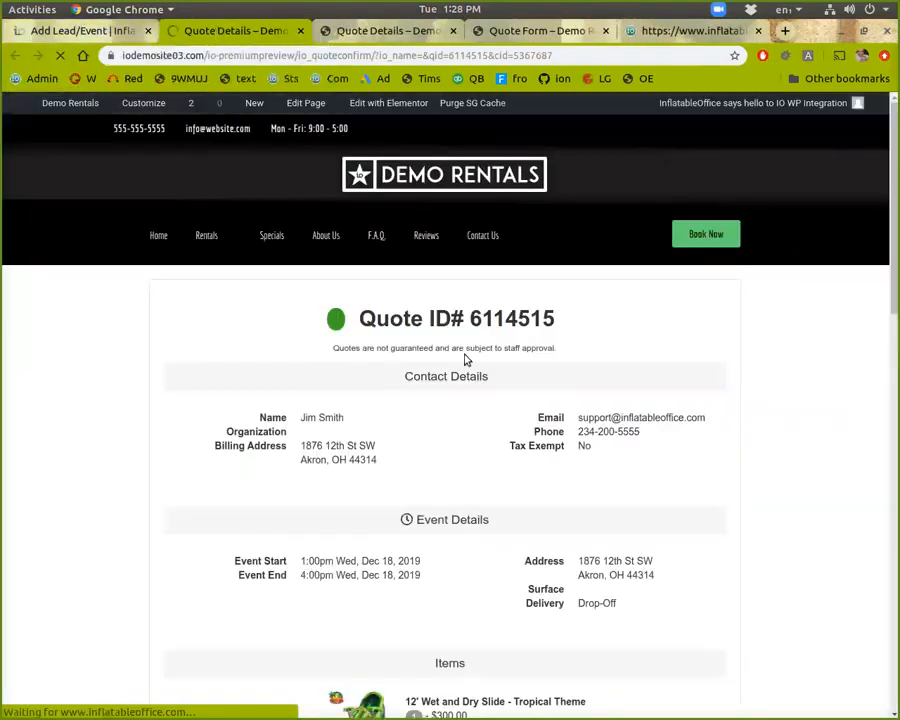
scroll(570, 426, "down", 3)
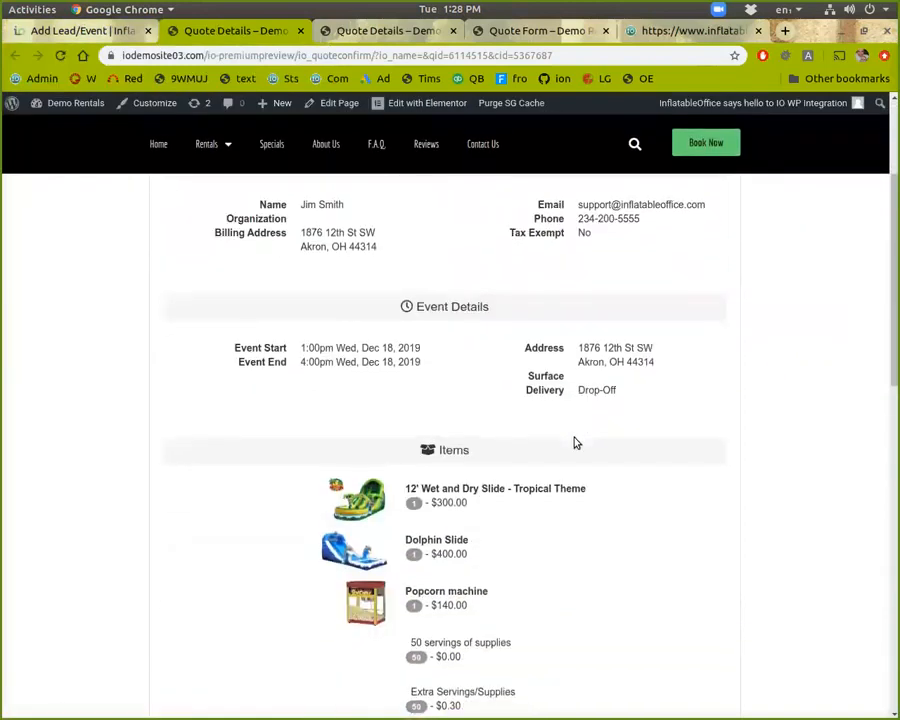
scroll(575, 442, "down", 5)
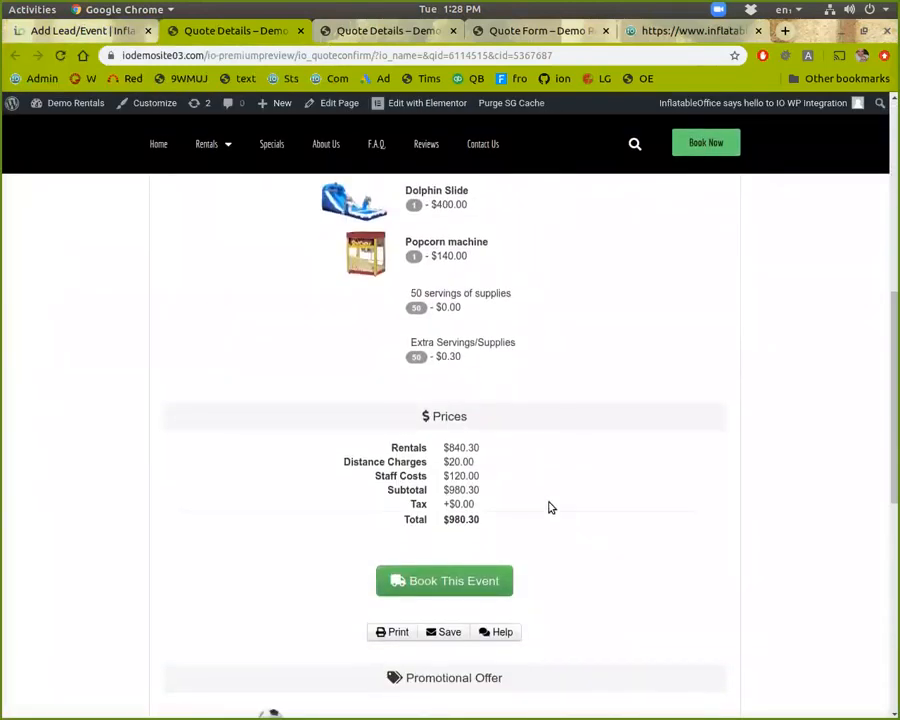
left_click(300, 31)
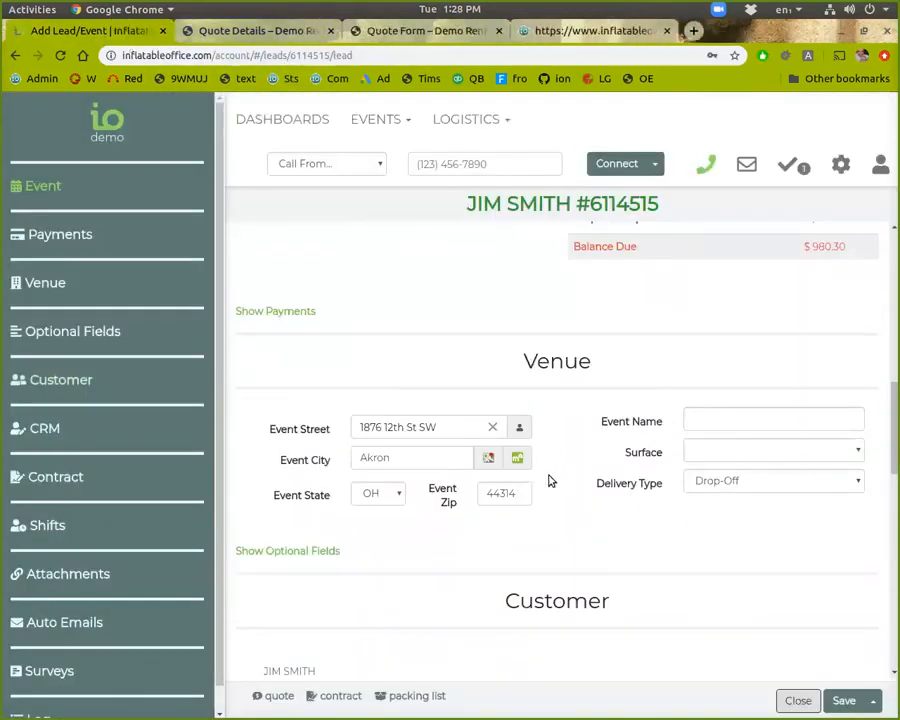
scroll(524, 523, "up", 4)
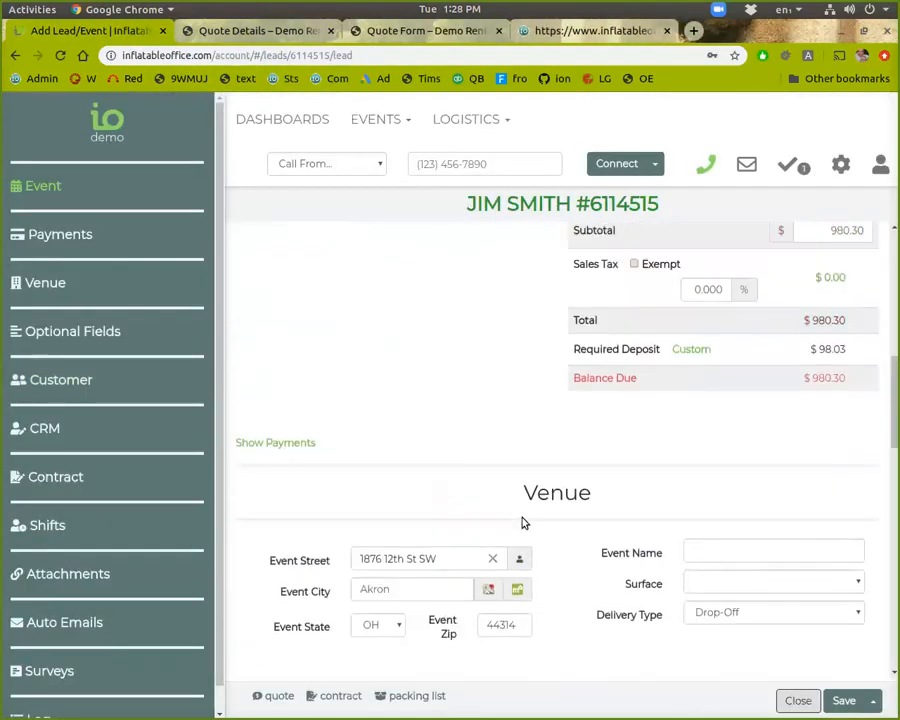
scroll(526, 524, "down", 14)
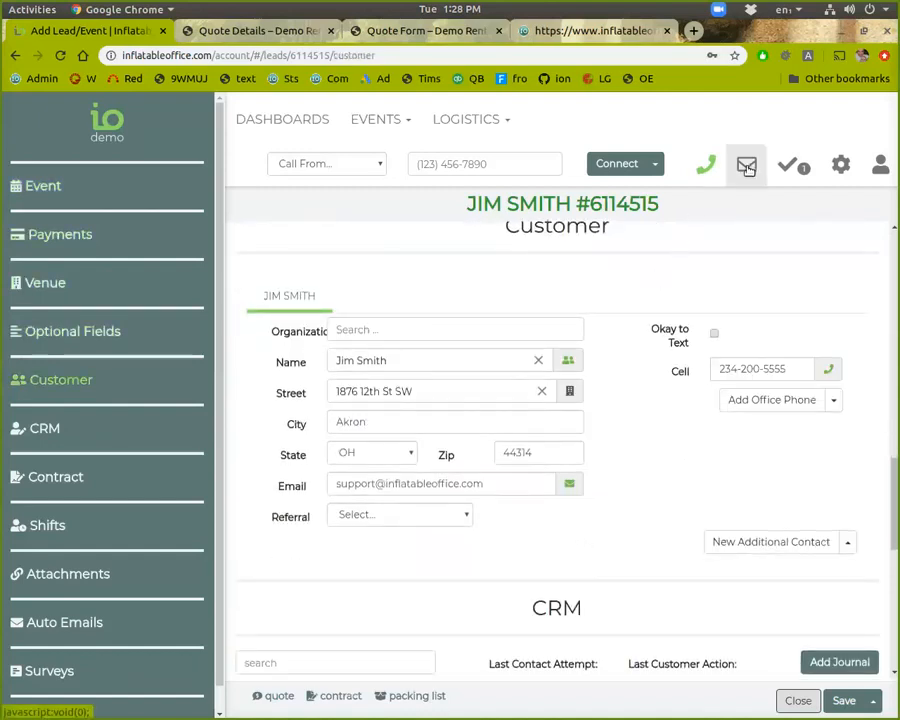
Start a new customer email from the Customer - Invoice template
left_click(572, 485)
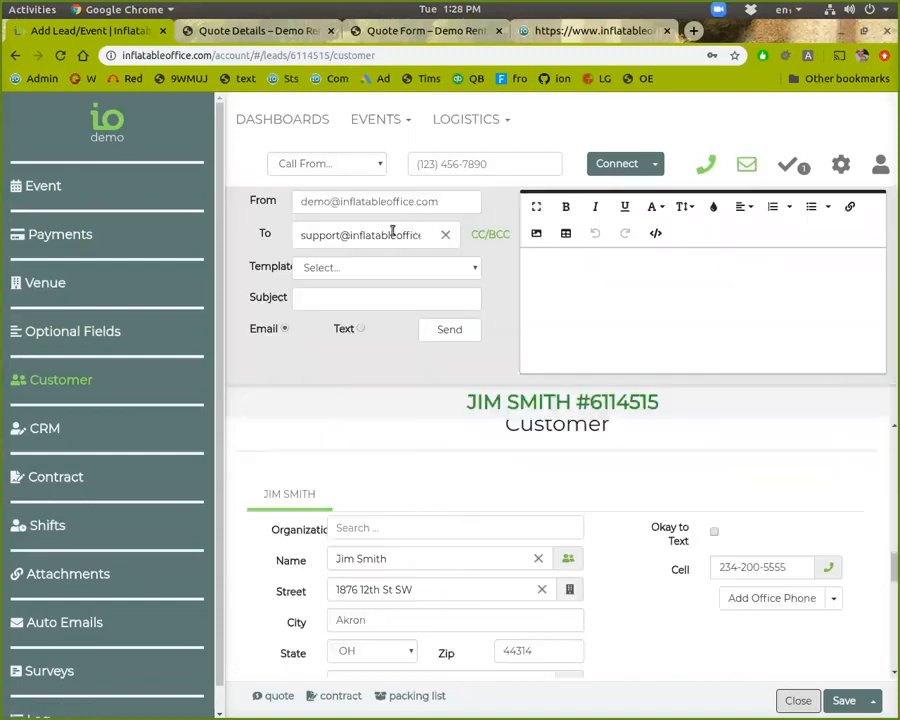
left_click(452, 267)
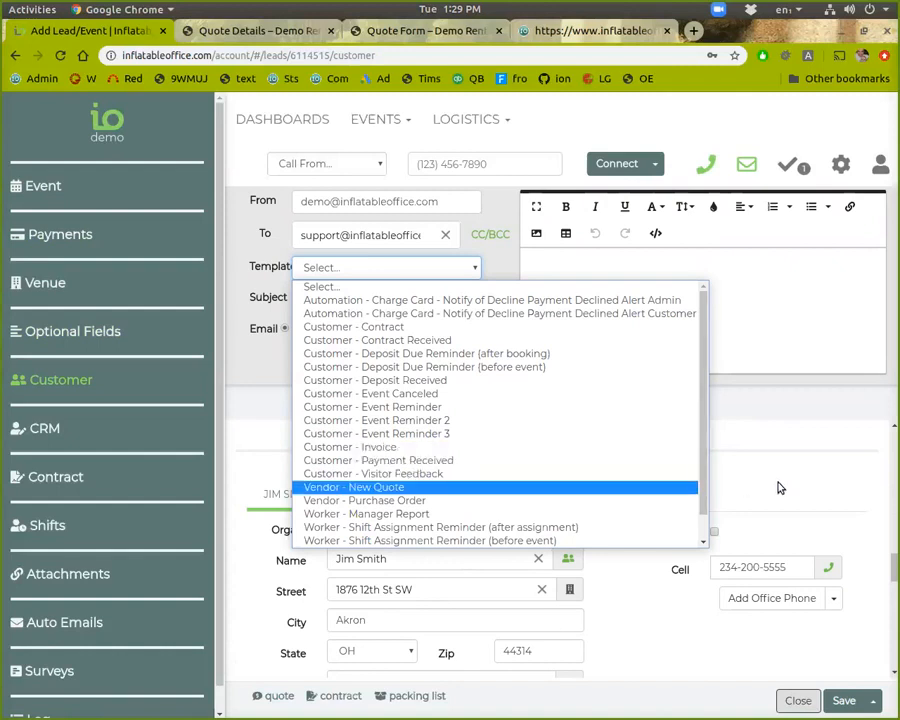
left_click(521, 448)
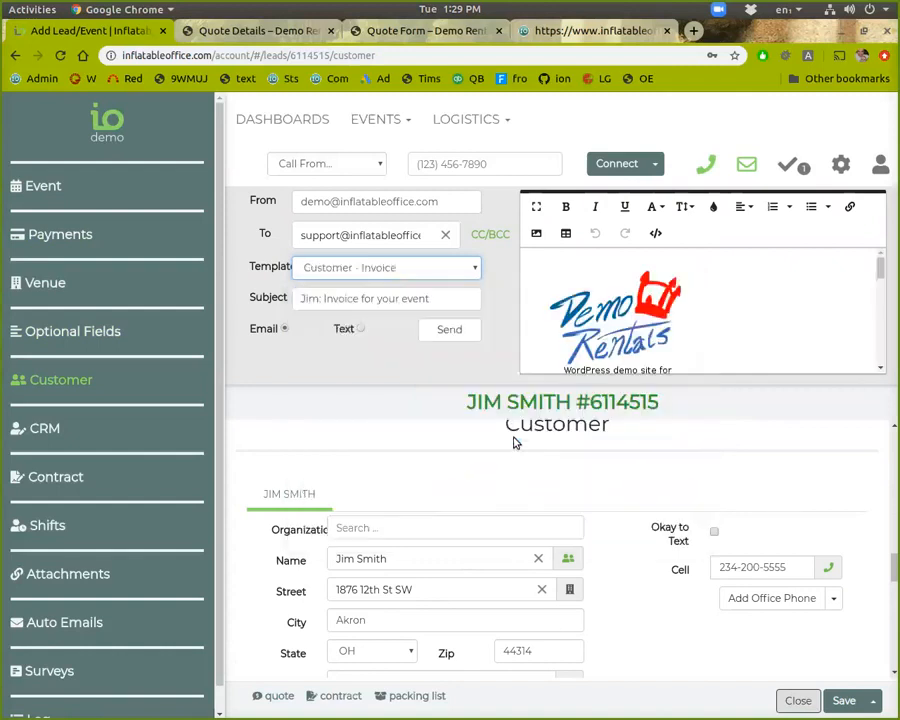
scroll(757, 321, "down", 6)
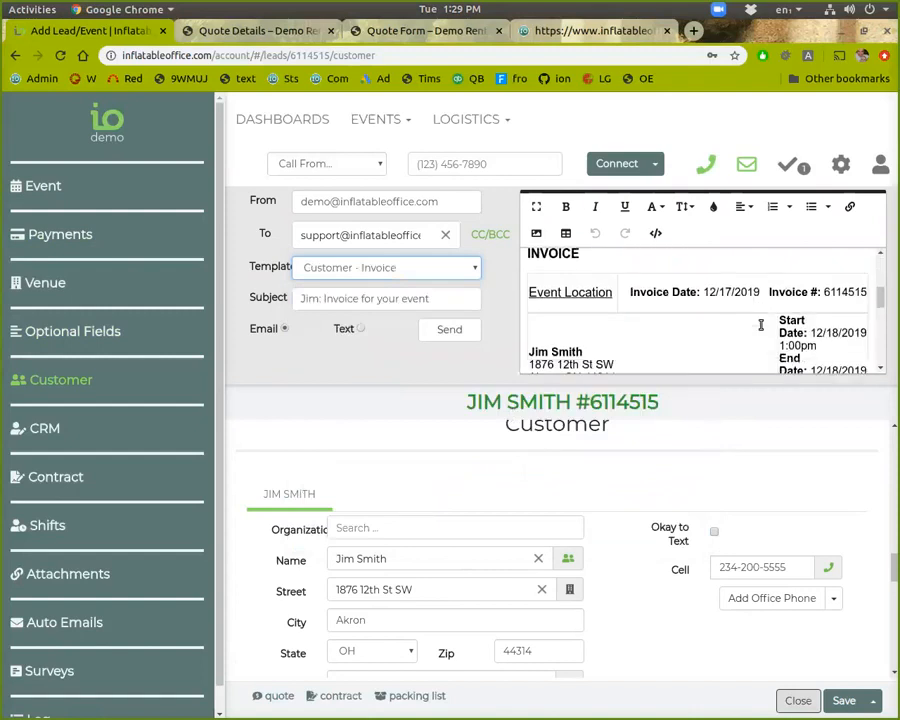
scroll(760, 325, "down", 4)
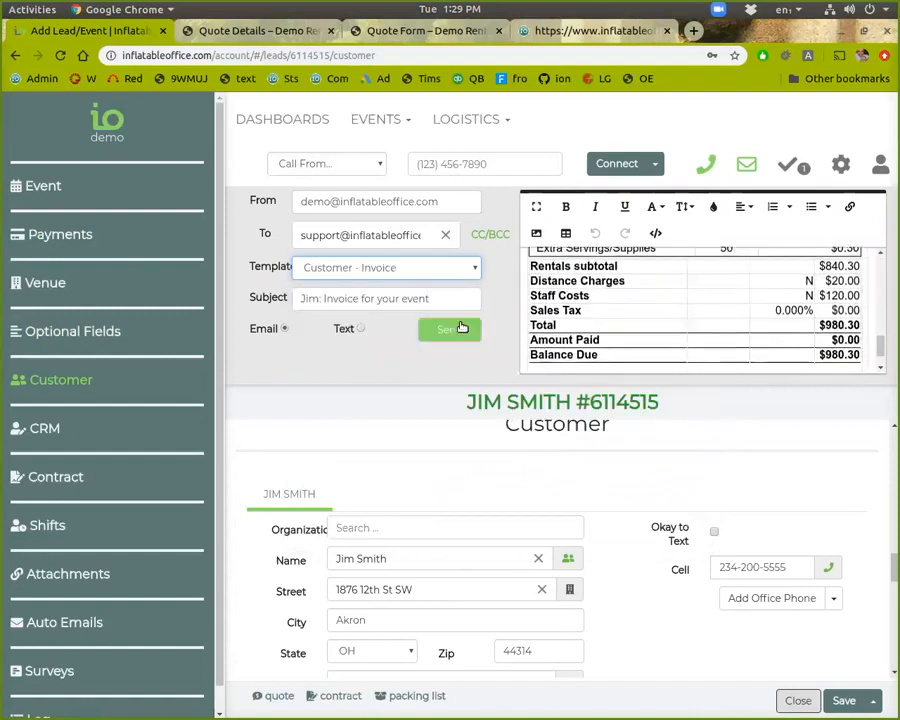
Send the invoice email to the customer and close the composer
left_click(429, 330)
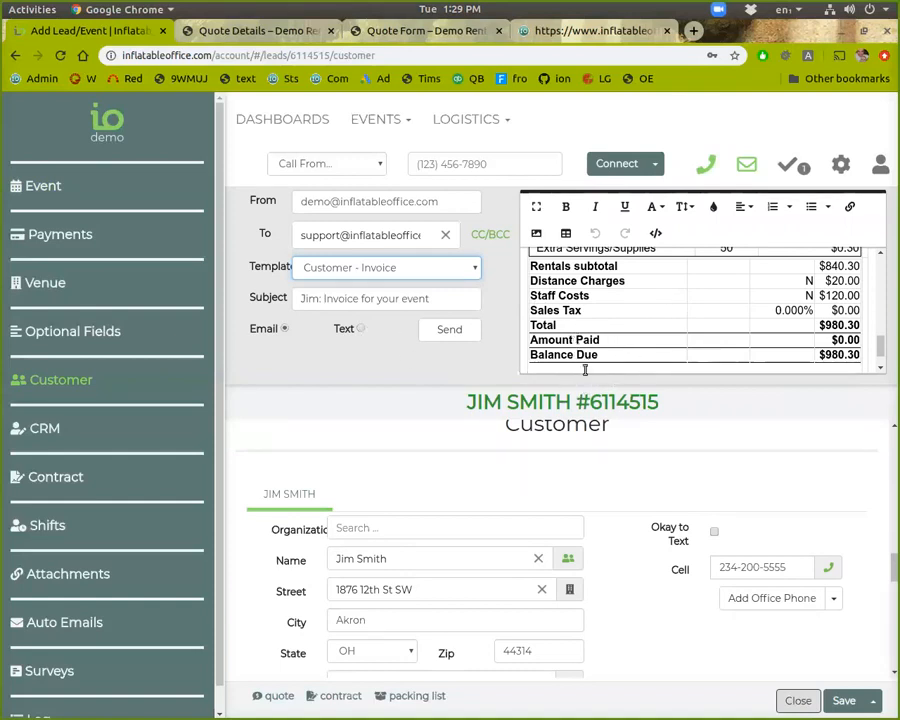
scroll(578, 322, "up", 10)
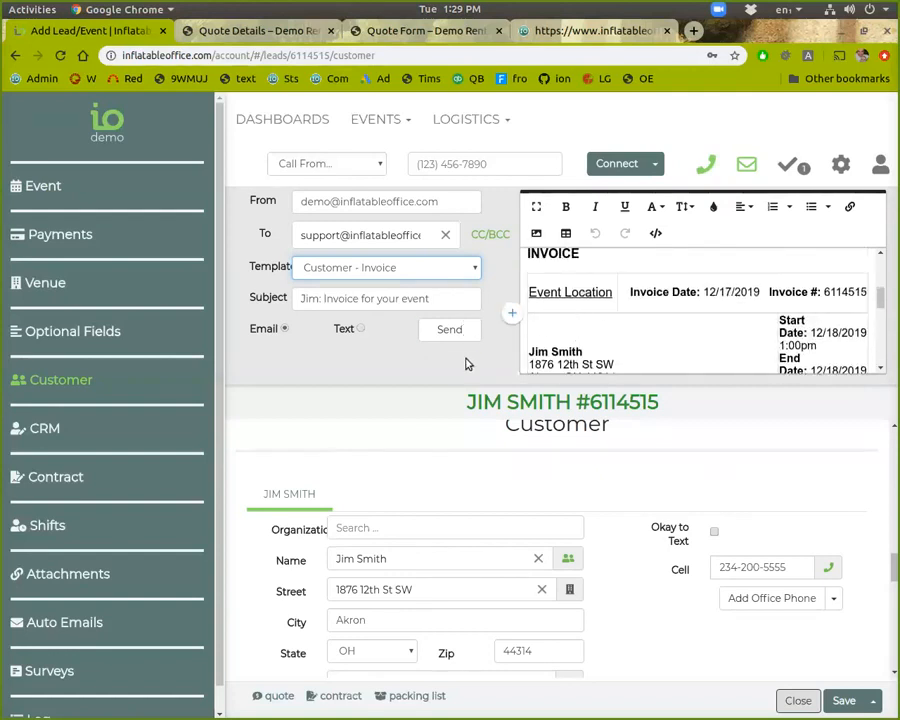
left_click(747, 166)
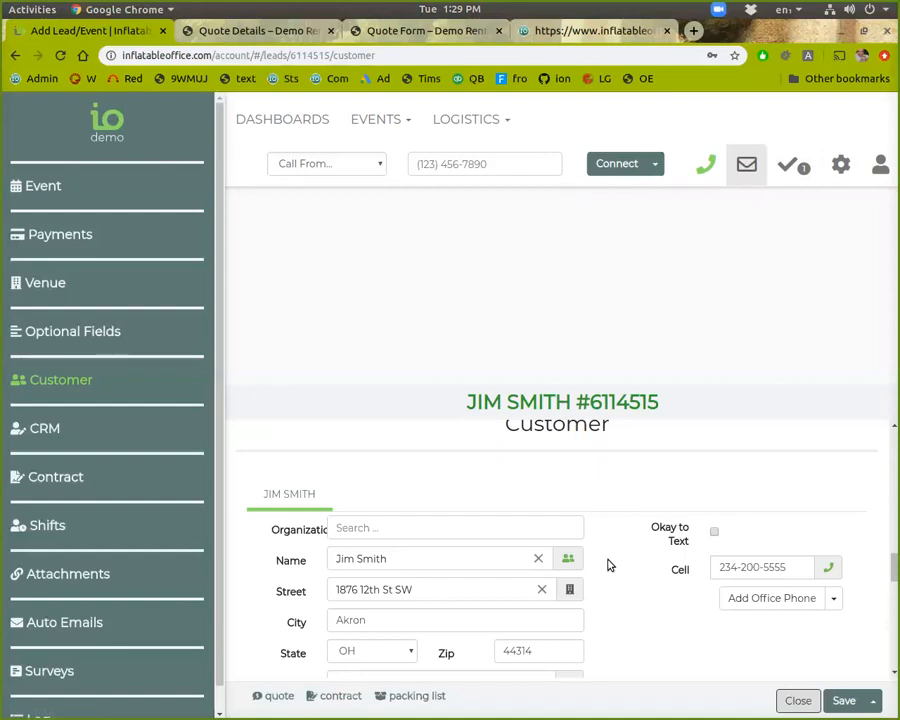
scroll(606, 560, "up", 10)
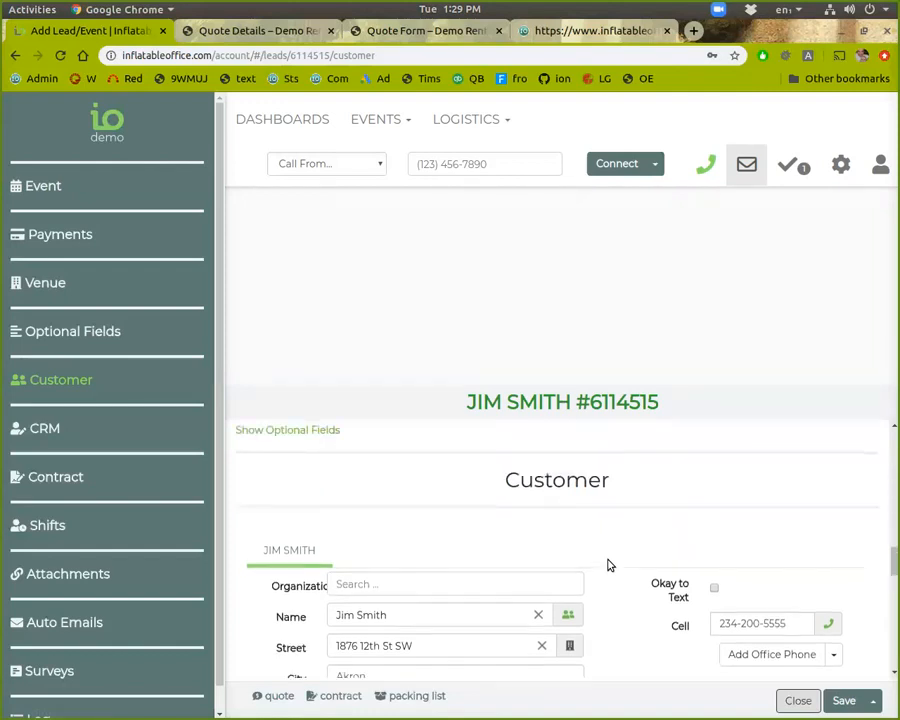
left_click(746, 165)
left_click(746, 165)
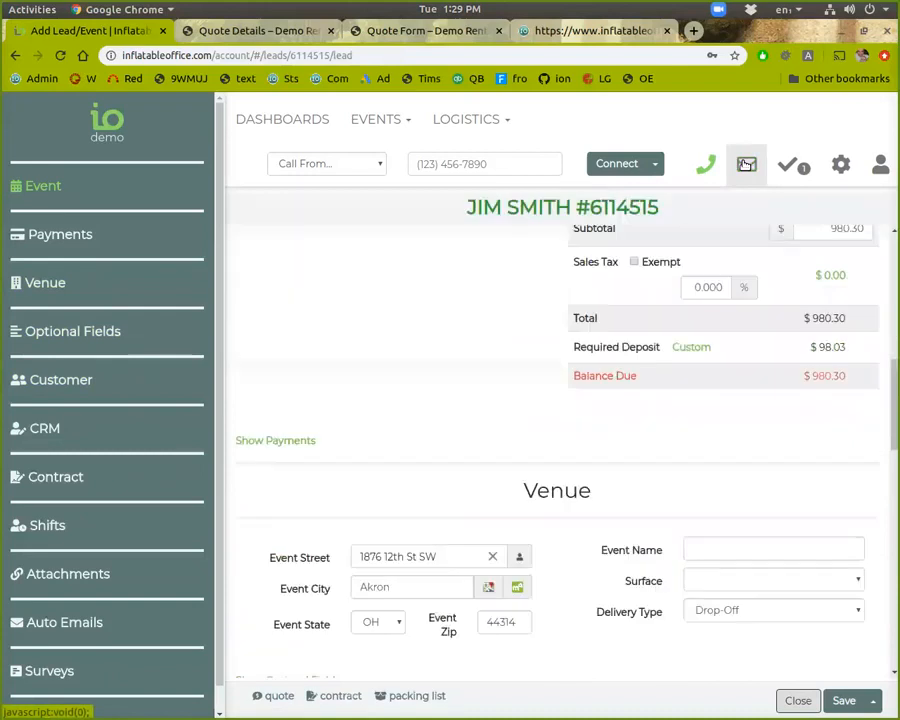
scroll(610, 535, "up", 3)
scroll(600, 515, "up", 5)
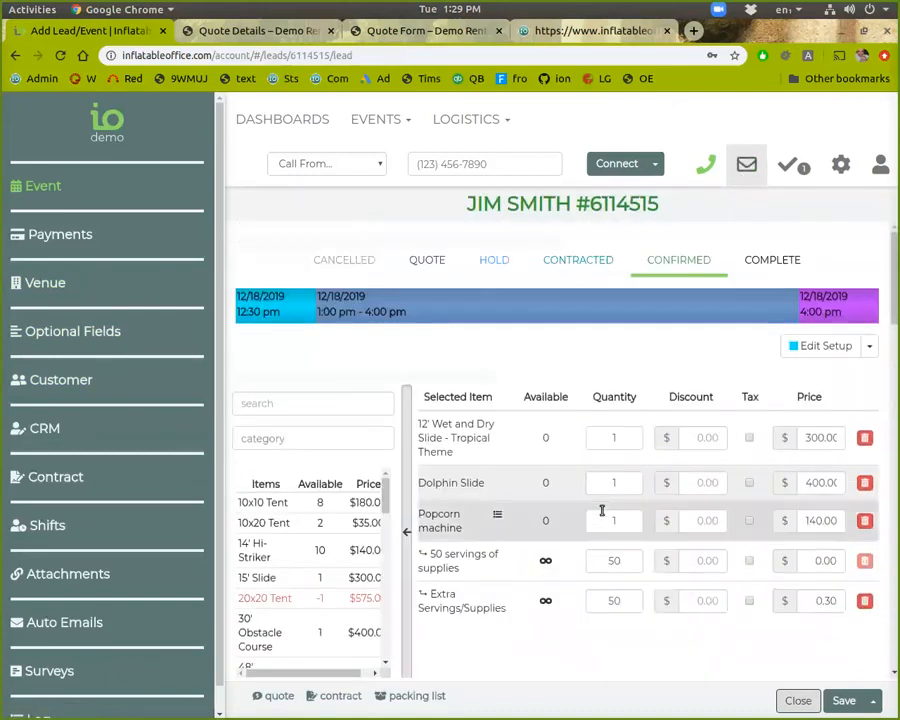
scroll(600, 510, "down", 1)
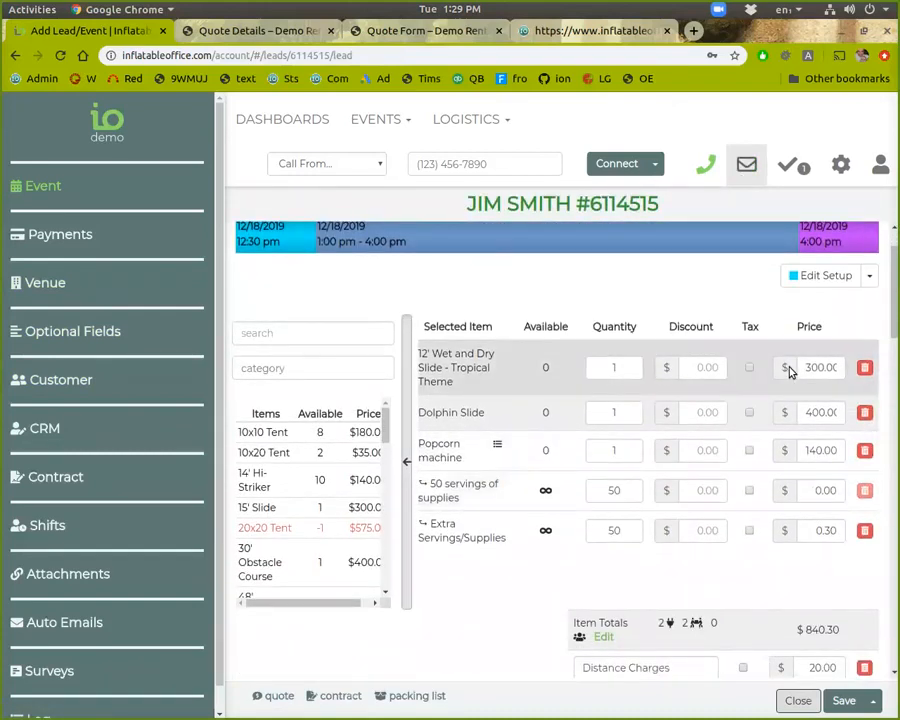
left_click(95, 122)
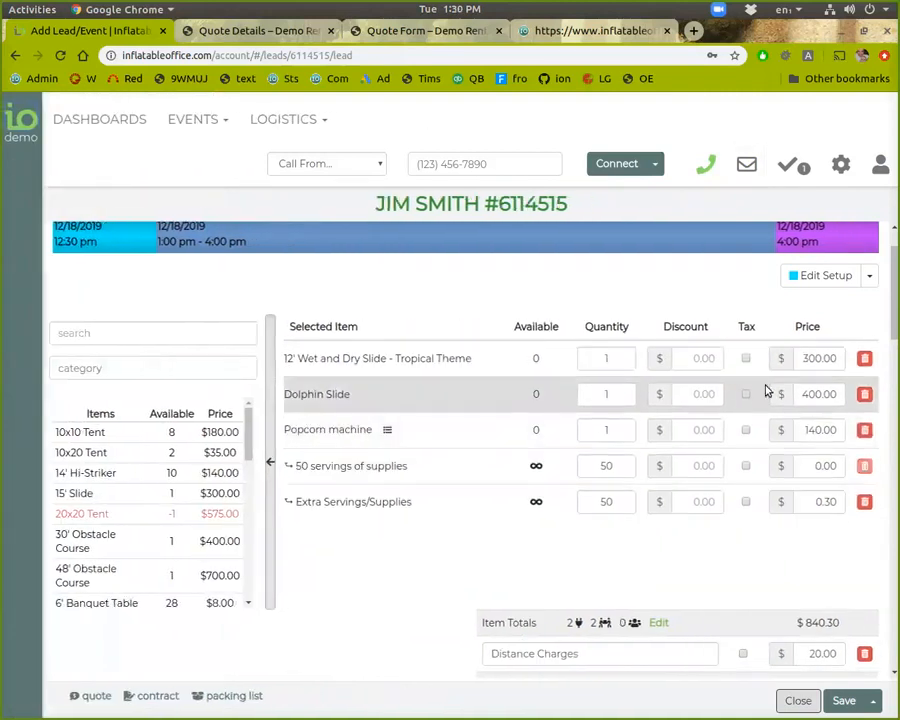
left_click(697, 359)
type("10")
left_click(724, 538)
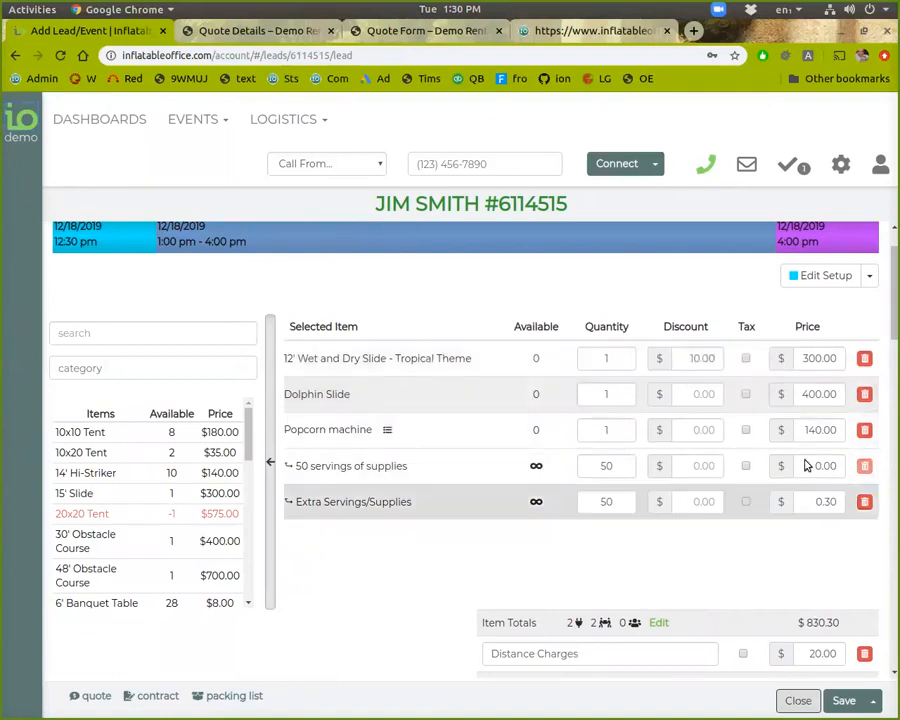
double_click(693, 358)
key("BackSpace")
left_click(811, 359)
type("2")
scroll(813, 370, "down", 4)
scroll(812, 356, "up", 4)
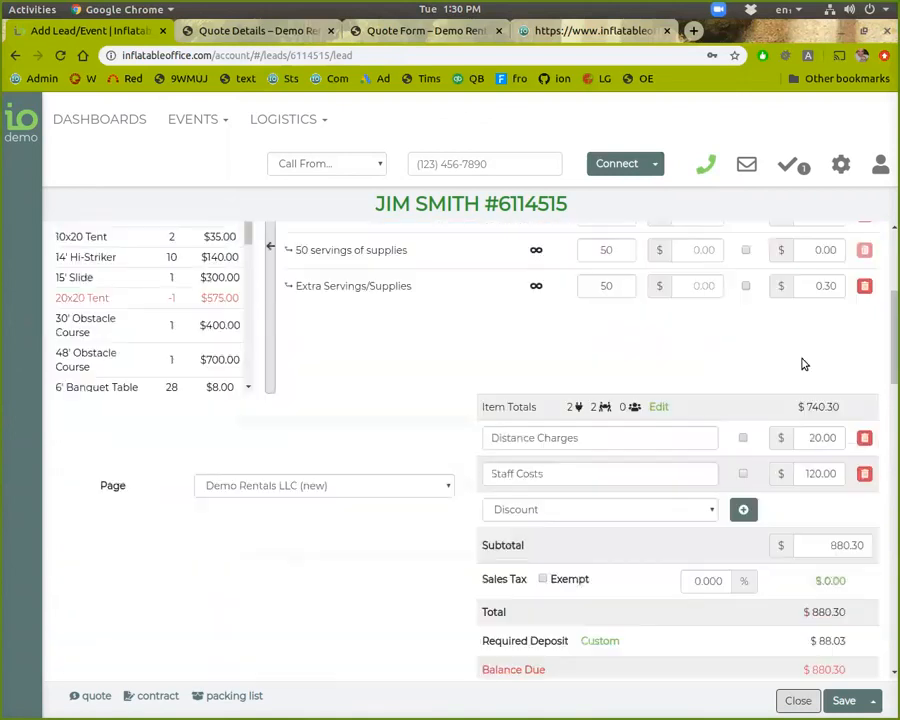
key("Delete")
type("50.00")
left_click(789, 581)
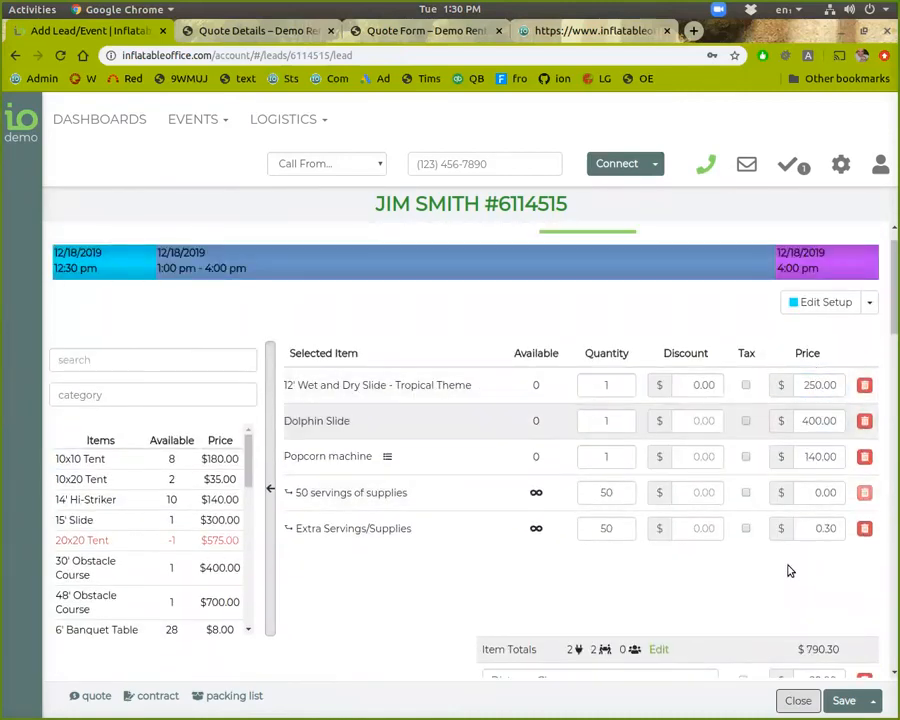
scroll(789, 570, "down", 4)
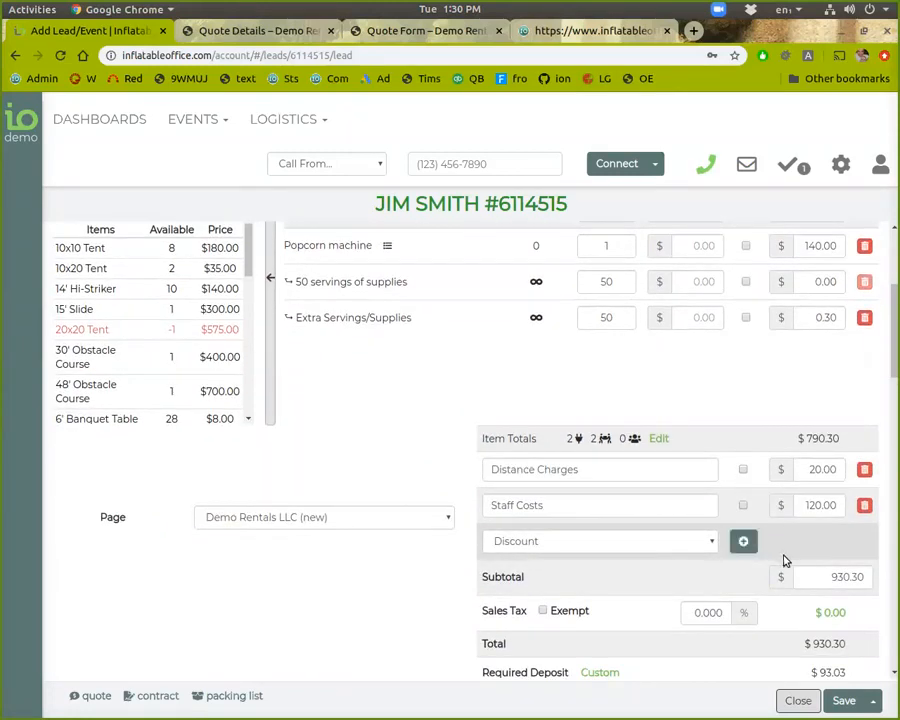
Set the subtotal to 800, adding a -130.30 Discount automatically
left_click(815, 576)
type("800")
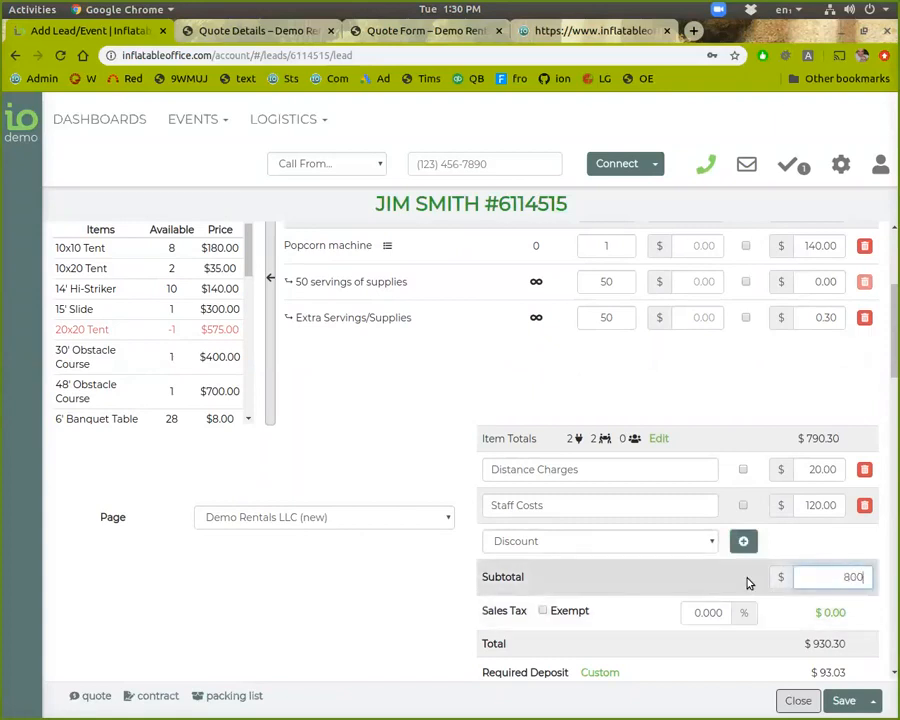
left_click(748, 583)
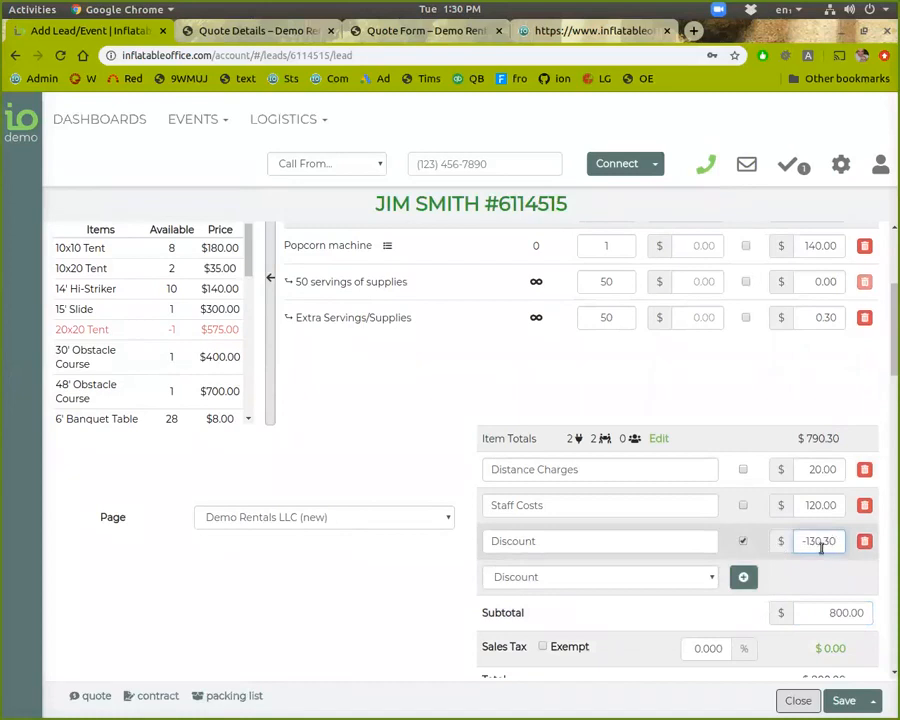
scroll(795, 580, "down", 1)
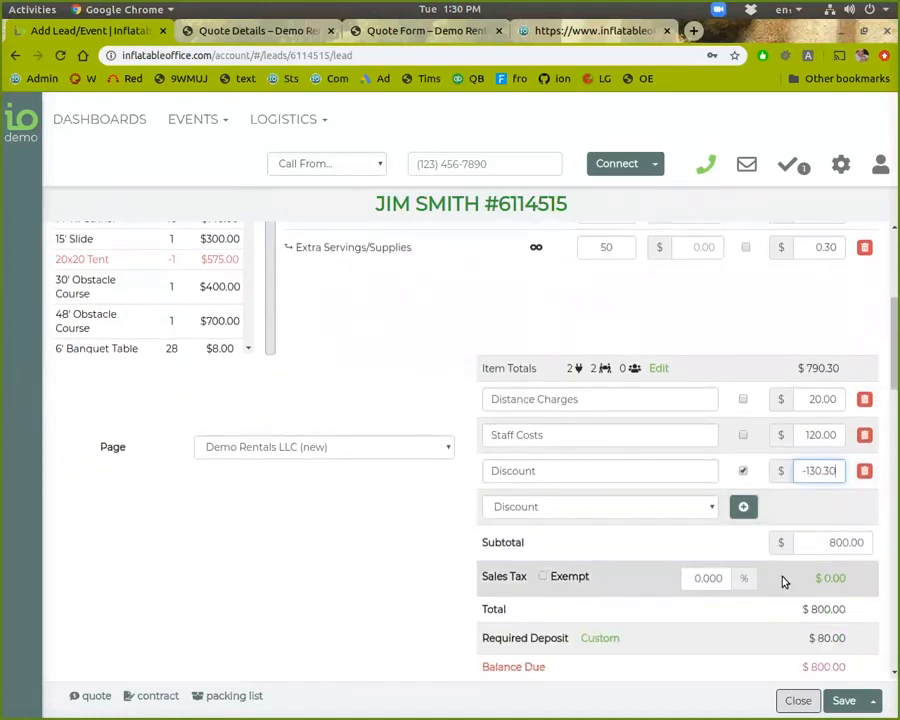
Add a Fee row named Damage Waiver priced at $100.00
left_click(712, 507)
left_click(680, 537)
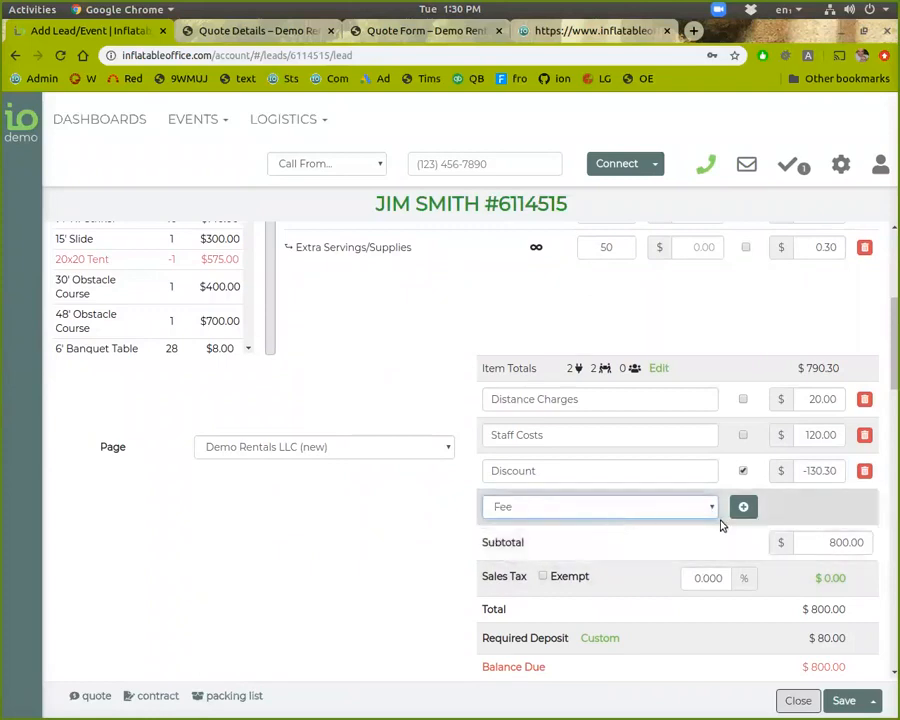
left_click(743, 507)
left_click(653, 507)
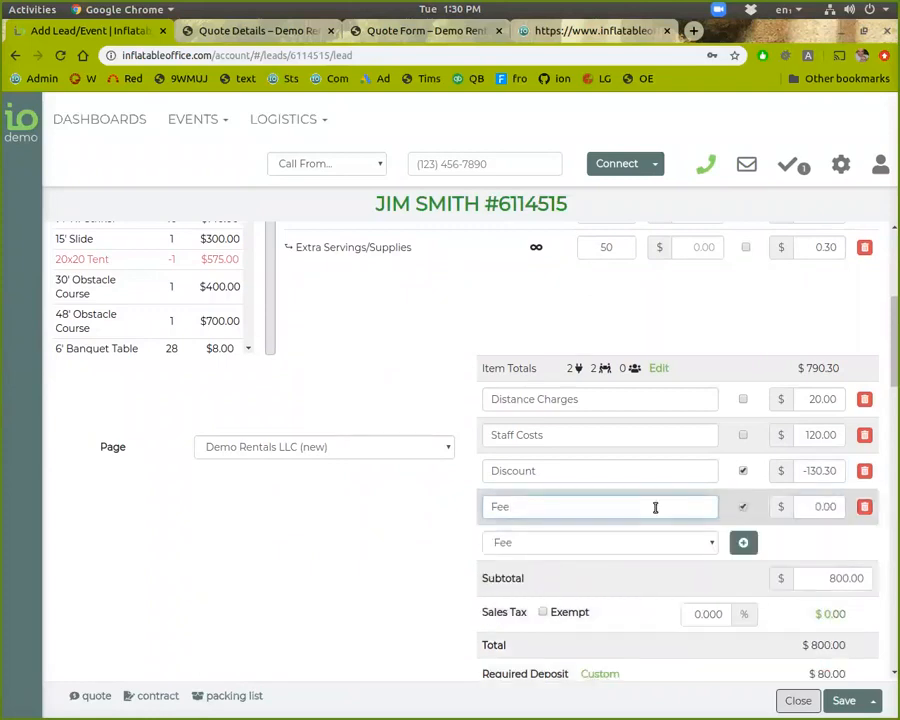
key("ctrl+a")
type("Damage Wal")
left_click(800, 507)
type("10")
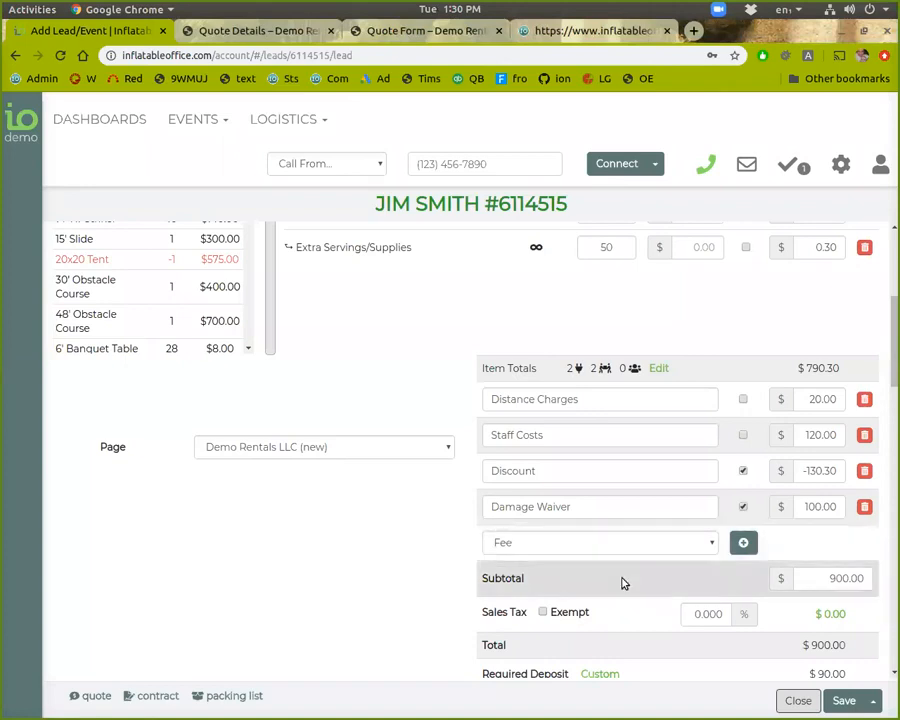
scroll(642, 568, "up", 1)
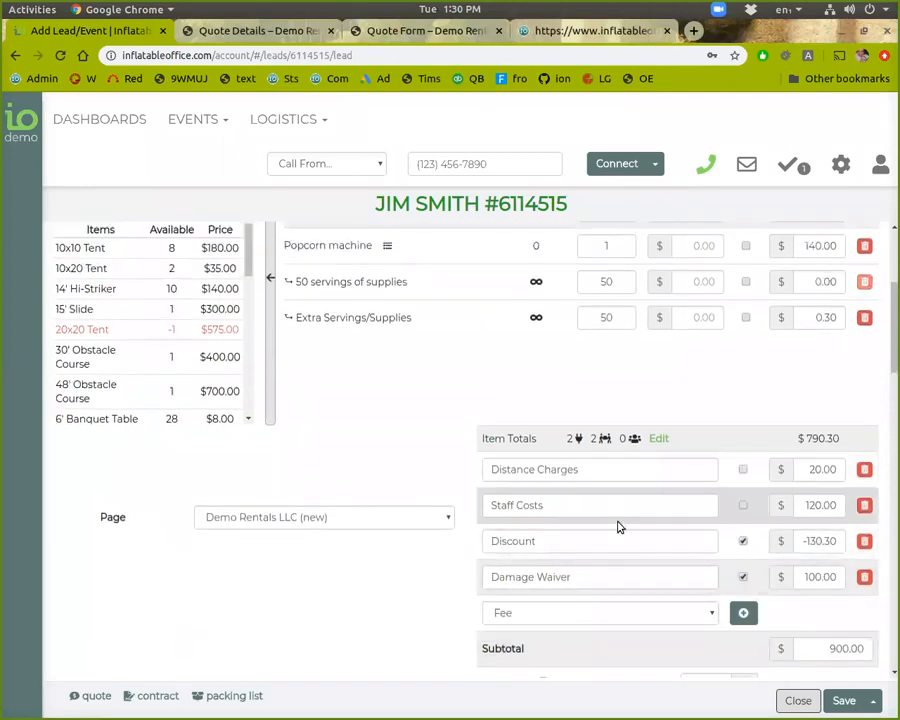
scroll(636, 564, "up", 1)
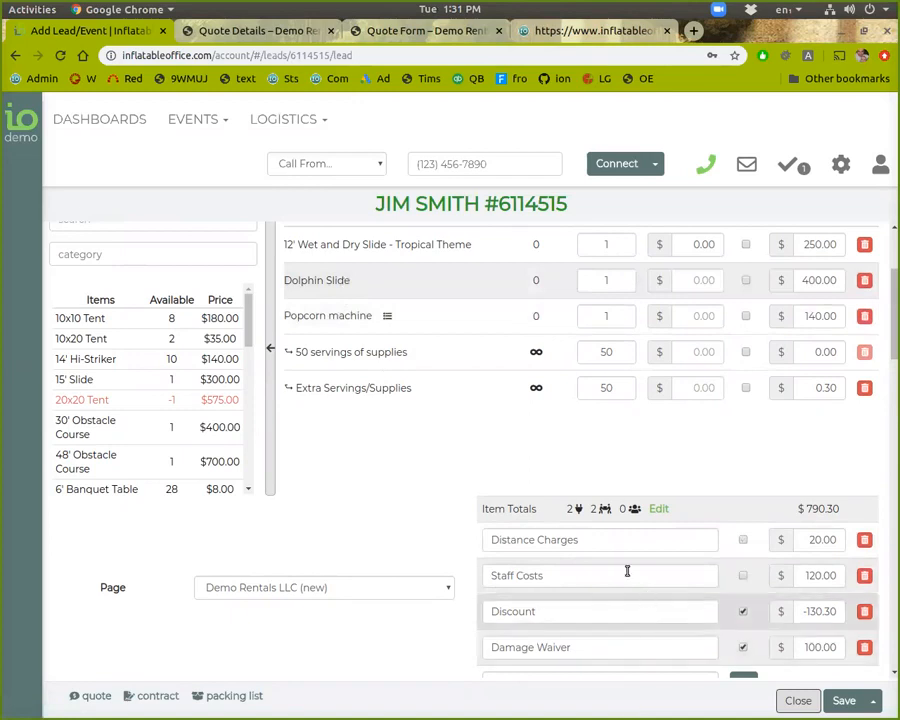
scroll(444, 485, "down", 2)
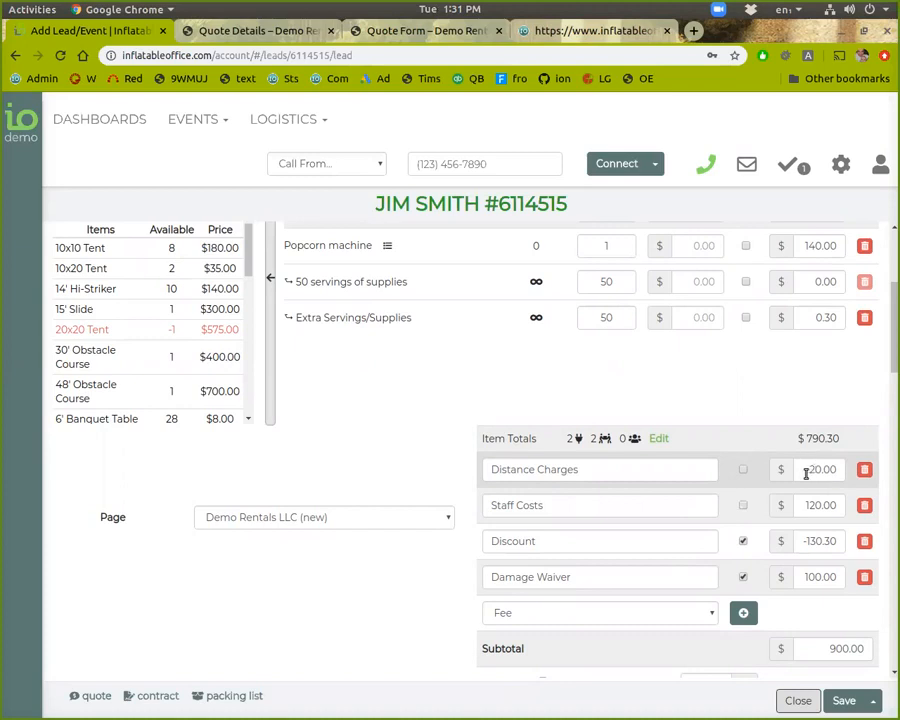
left_click(840, 163)
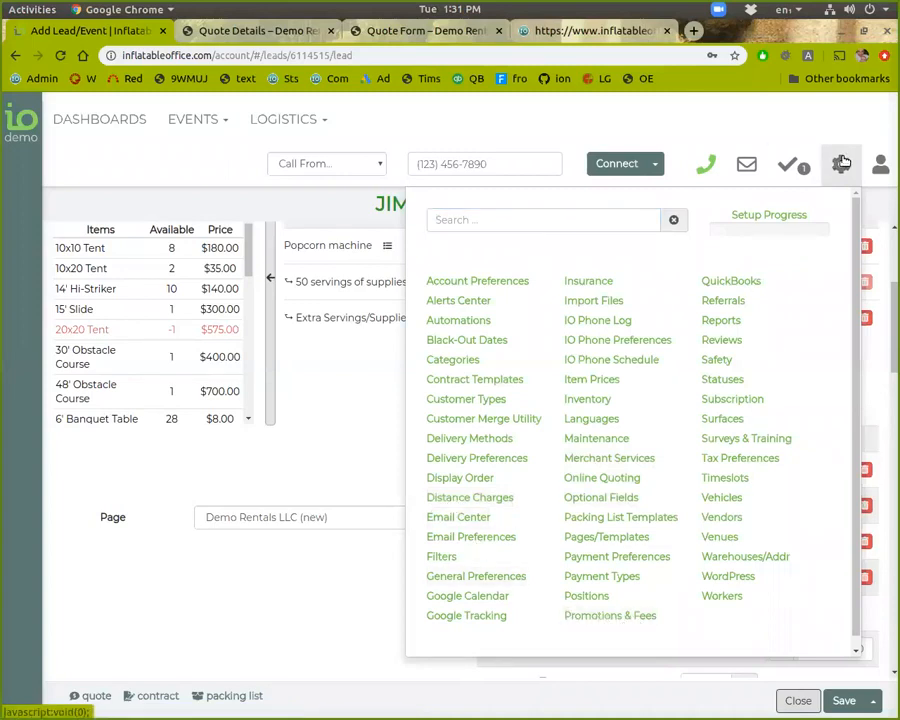
Expand the lead's Payments section below the totals
scroll(368, 610, "down", 2)
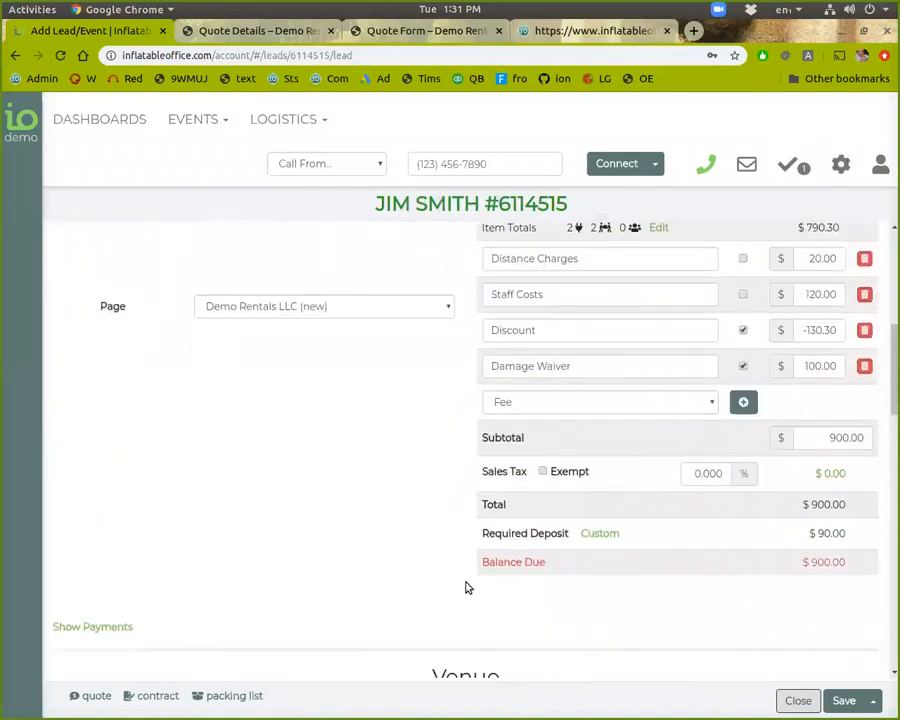
scroll(562, 499, "down", 1)
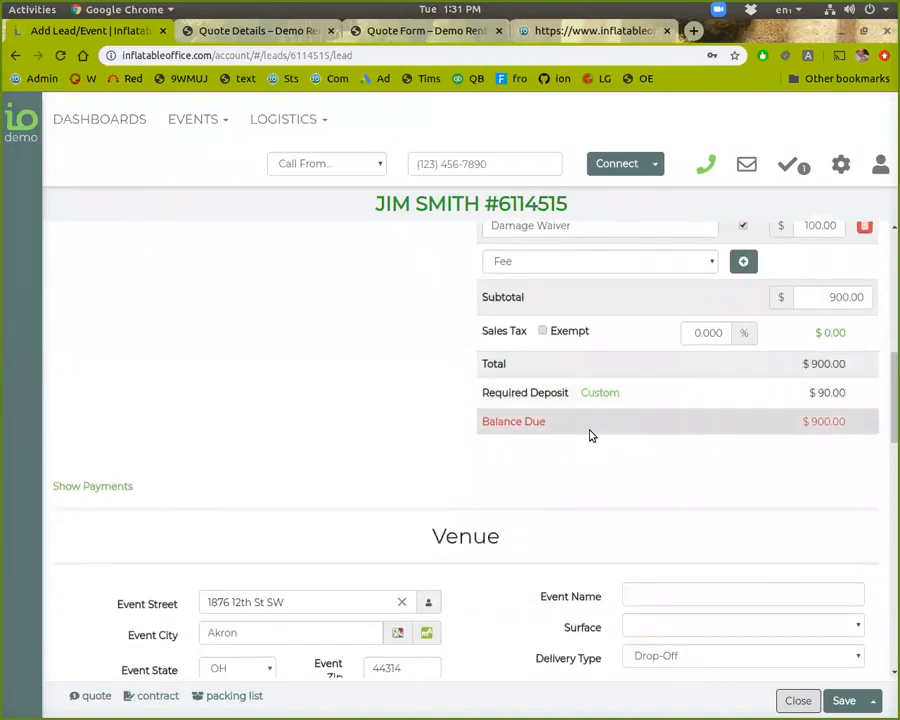
left_click(100, 487)
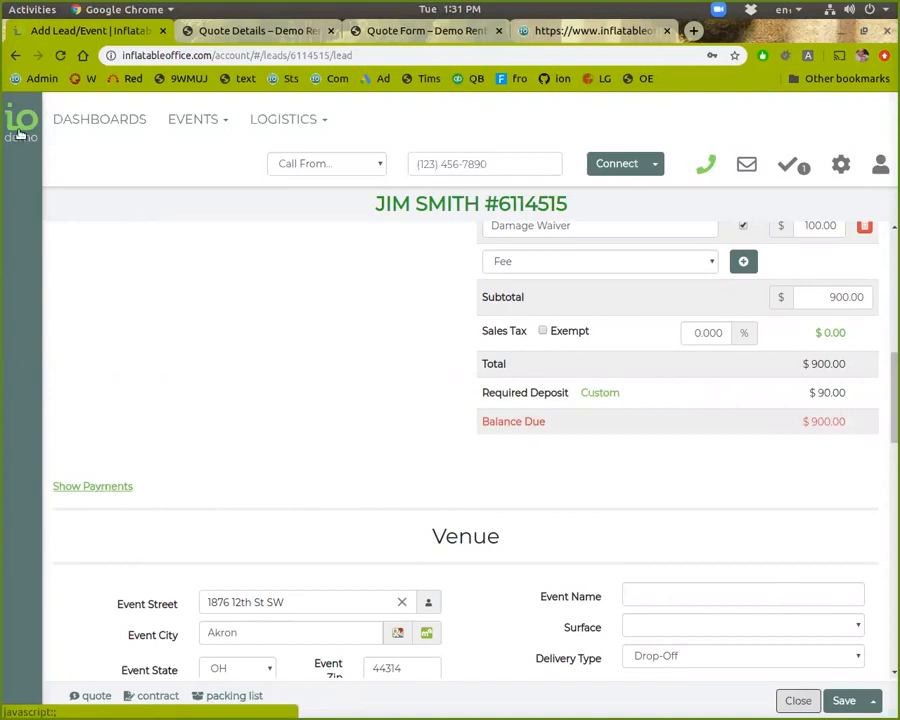
mouse_move(22, 130)
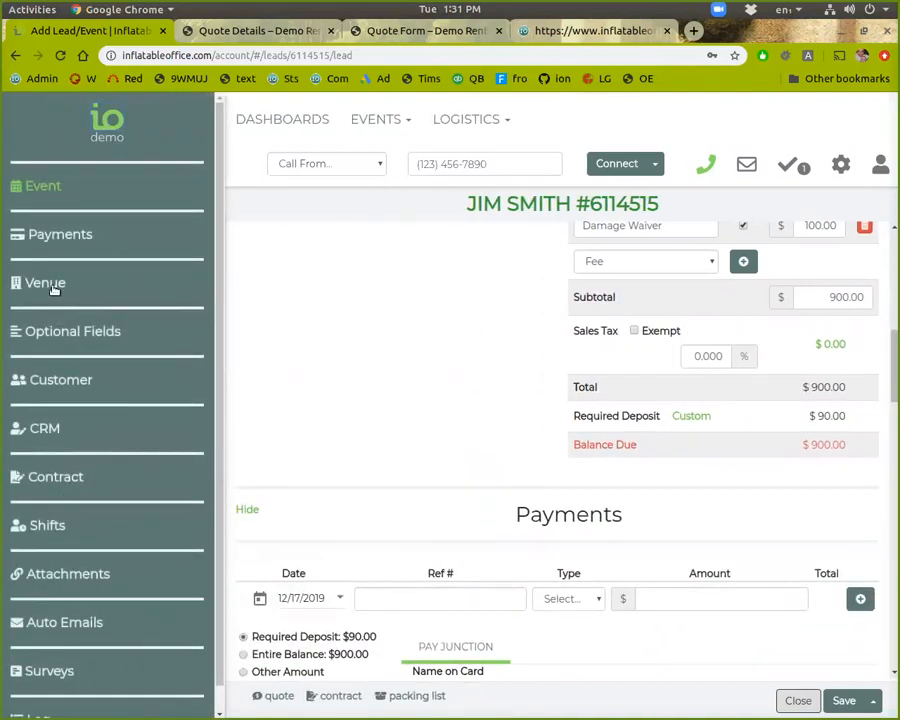
Jump to the lead's Payments section through the left sidebar
left_click(60, 233)
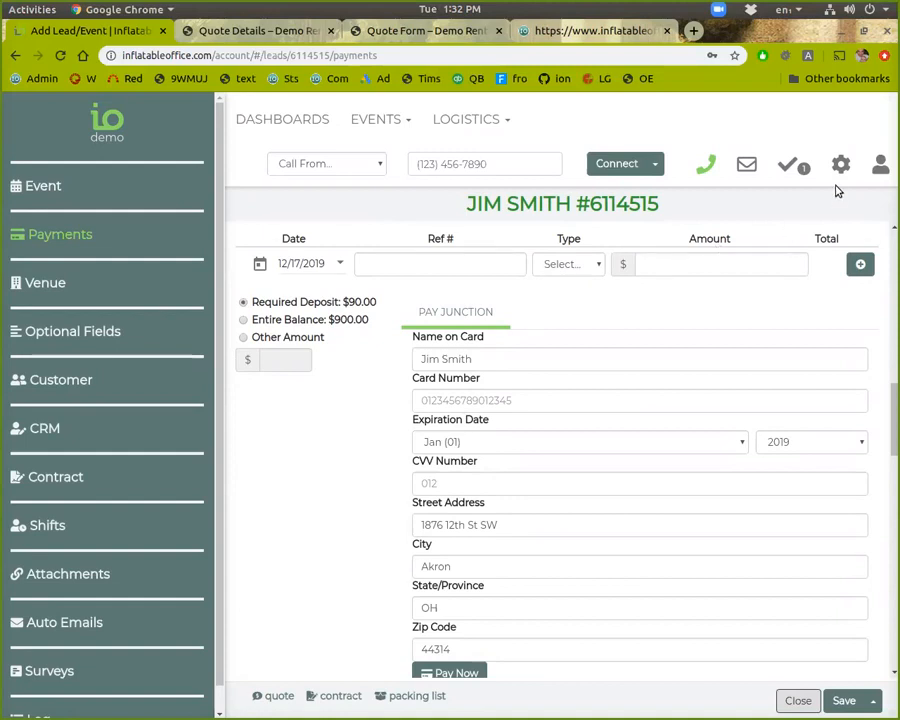
left_click(840, 164)
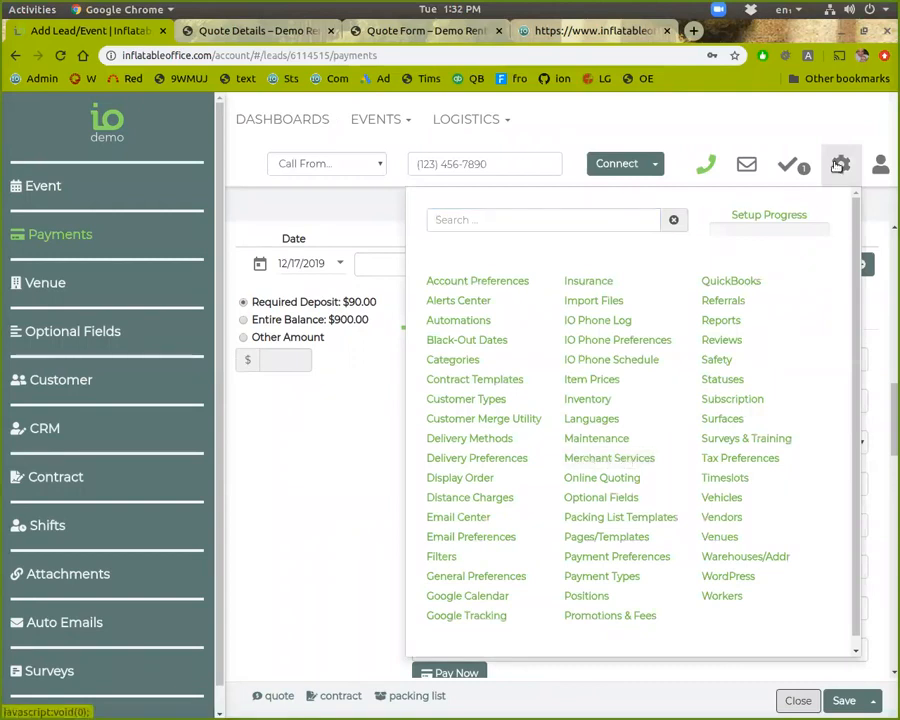
left_click(284, 463)
scroll(508, 416, "up", 1)
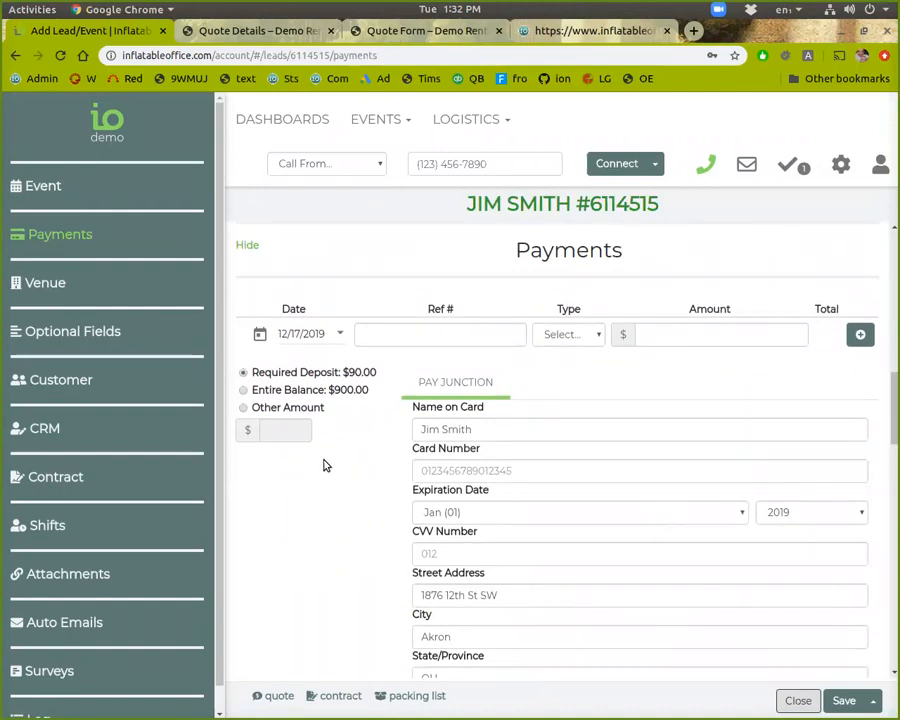
Record a $150.00 Check payment on the lead
left_click(596, 339)
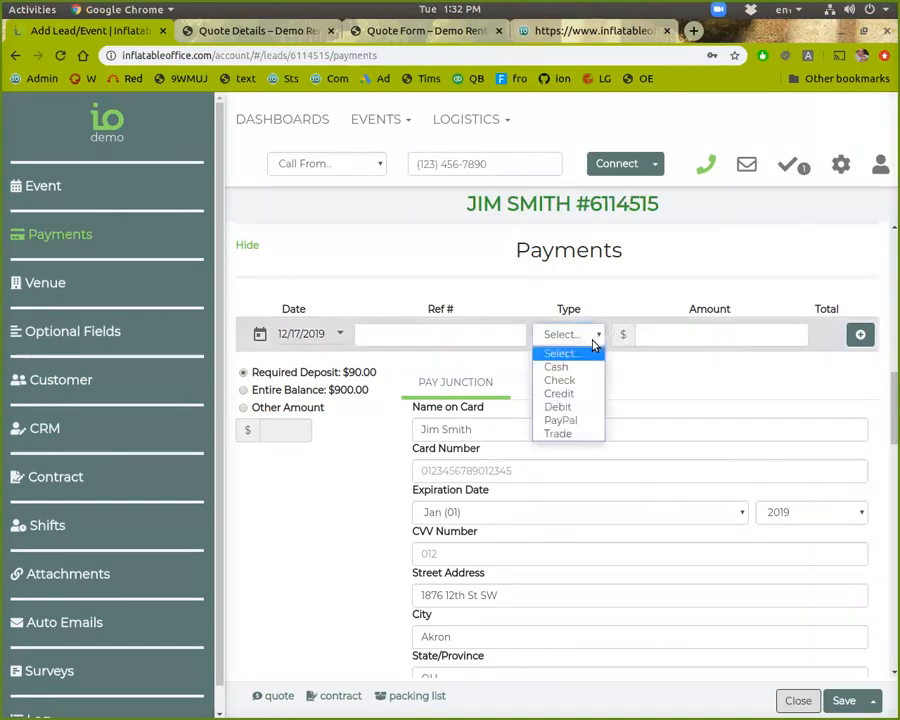
left_click(586, 380)
left_click(697, 335)
type("150")
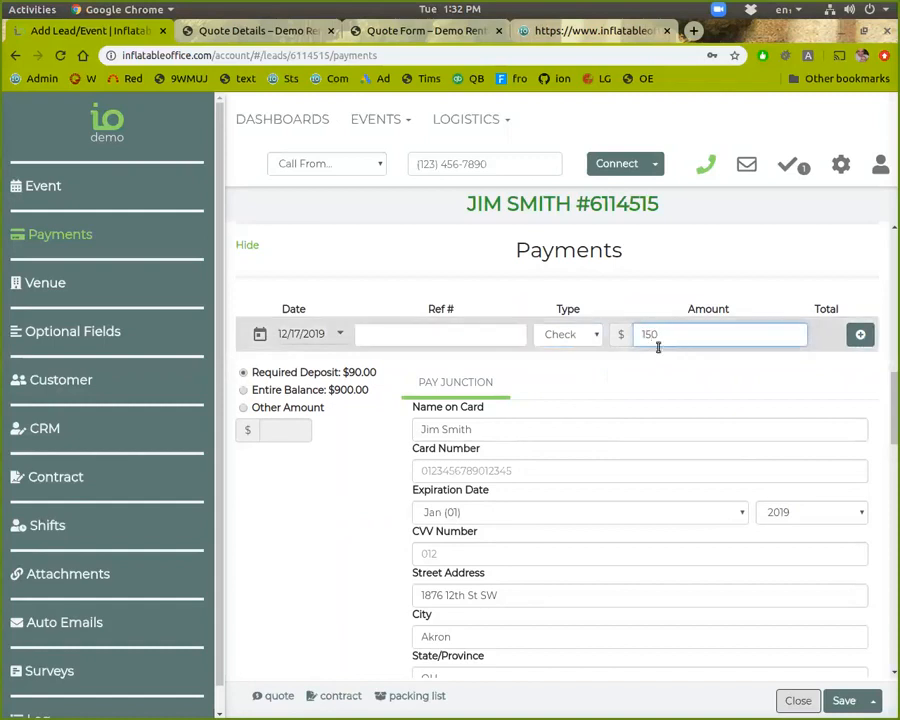
left_click(433, 341)
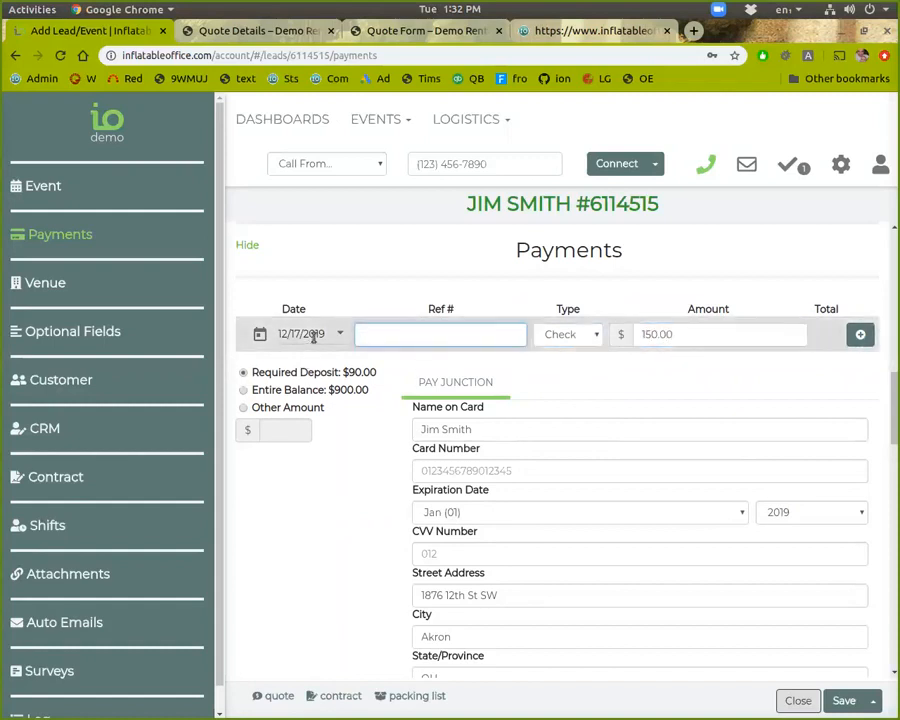
left_click(856, 335)
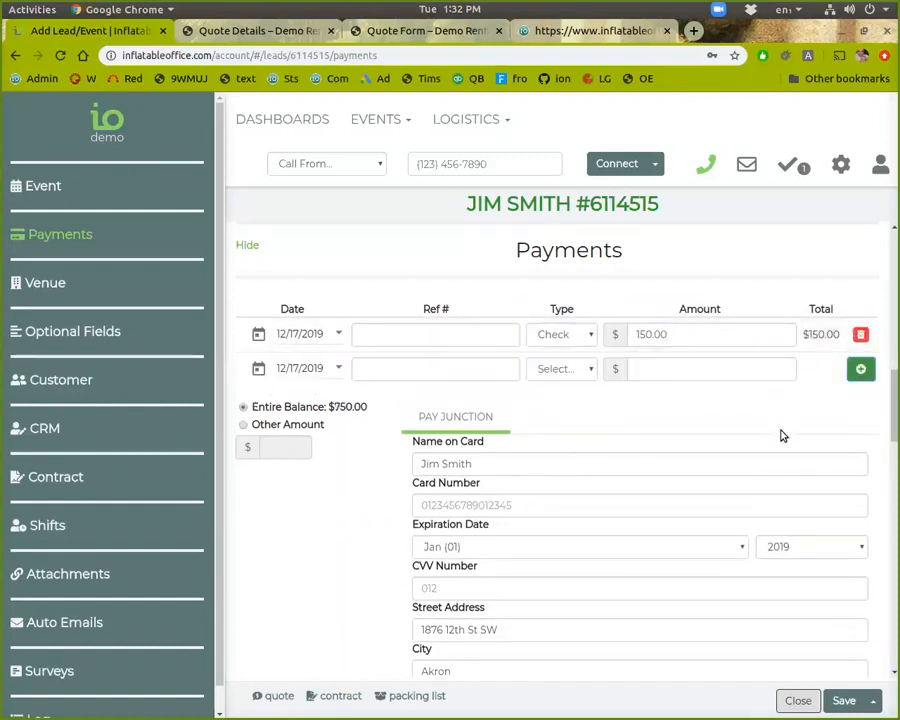
Scroll back up the lead and open the events navigation list
scroll(763, 481, "down", 1)
scroll(629, 531, "up", 3)
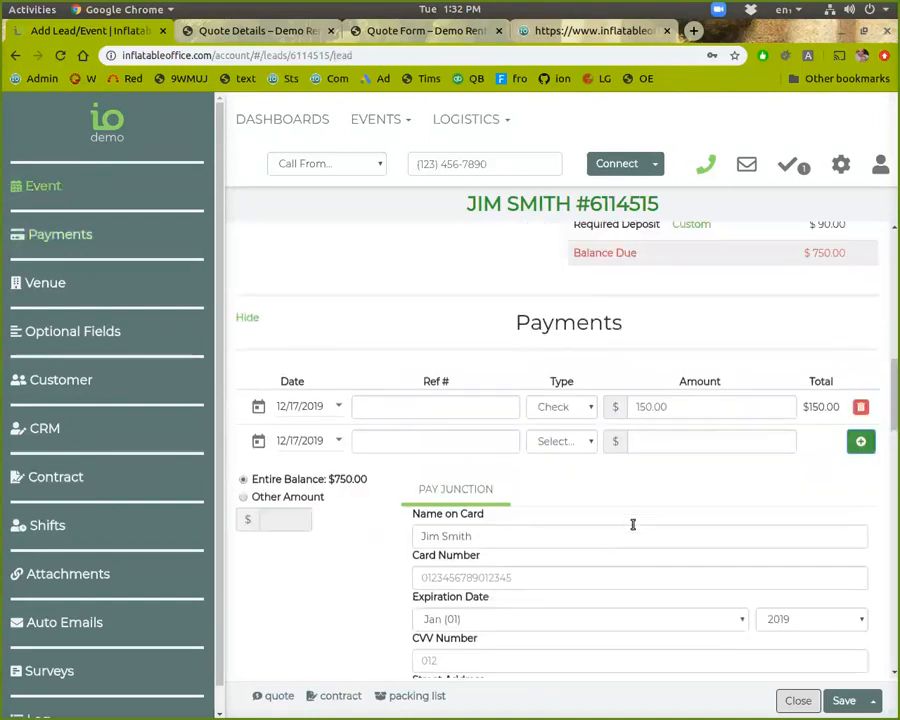
scroll(640, 520, "up", 3)
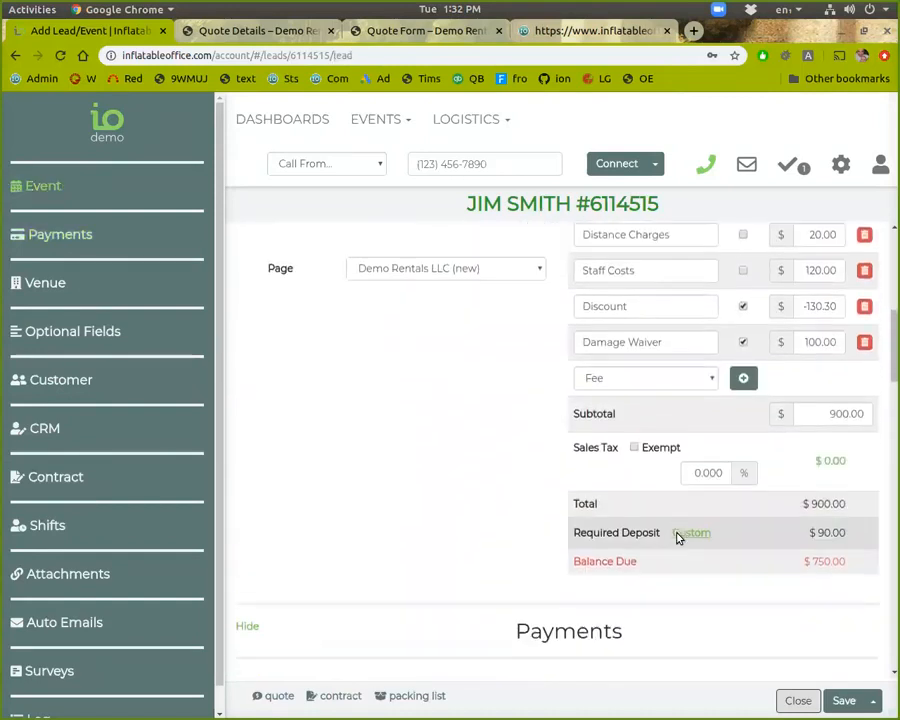
scroll(686, 542, "up", 1)
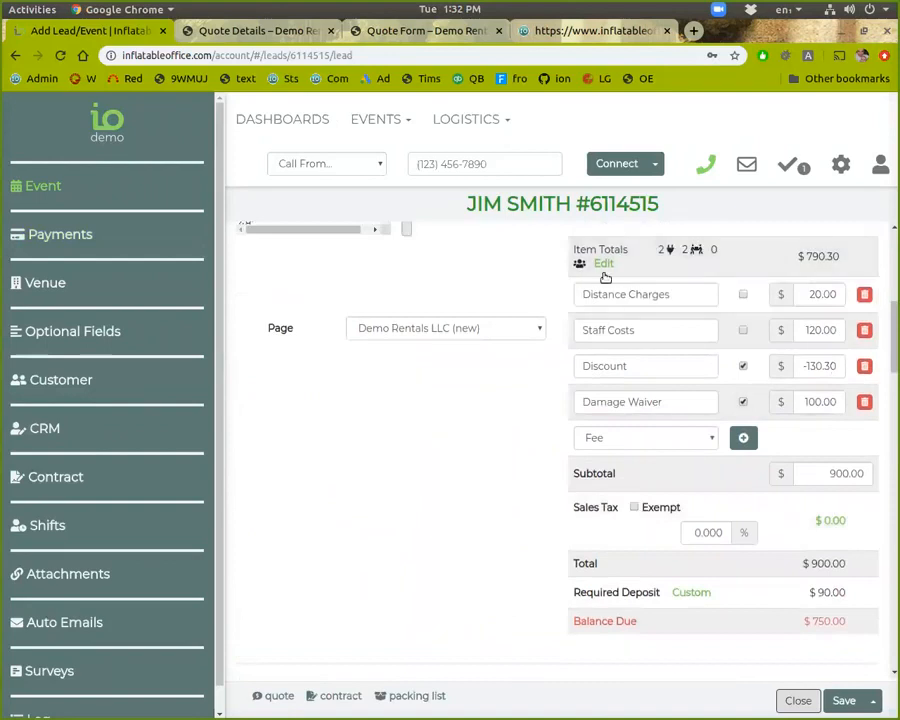
scroll(836, 398, "up", 2)
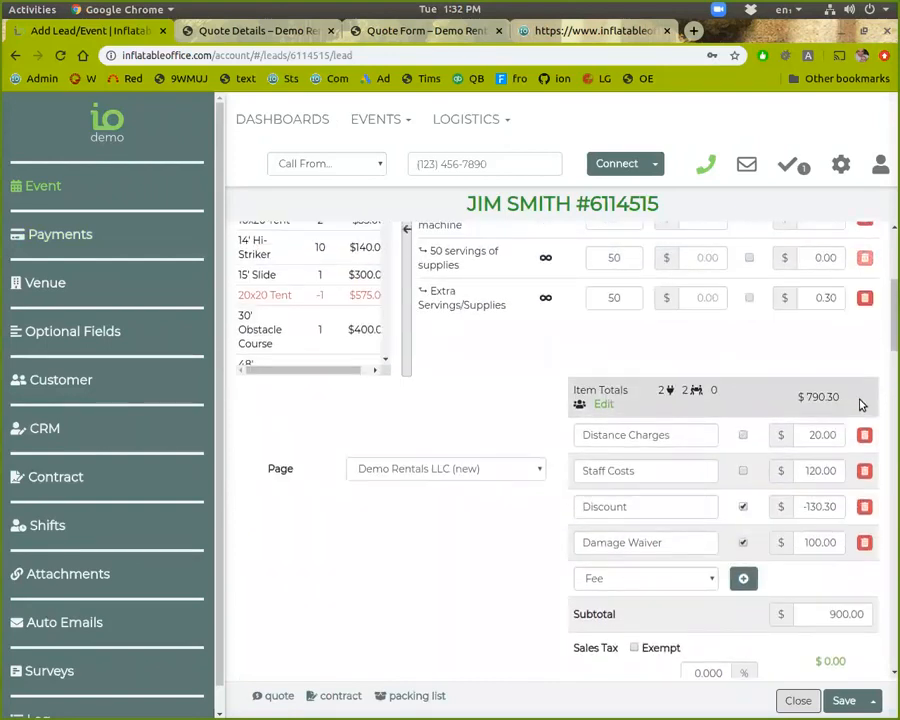
left_click(395, 121)
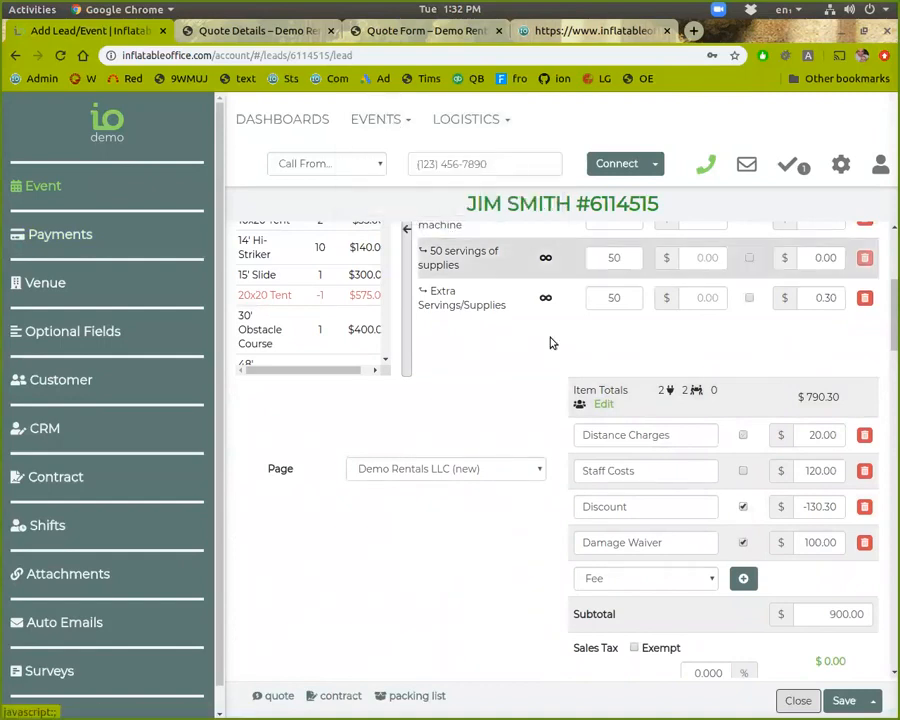
scroll(580, 399, "up", 1)
scroll(580, 399, "up", 2)
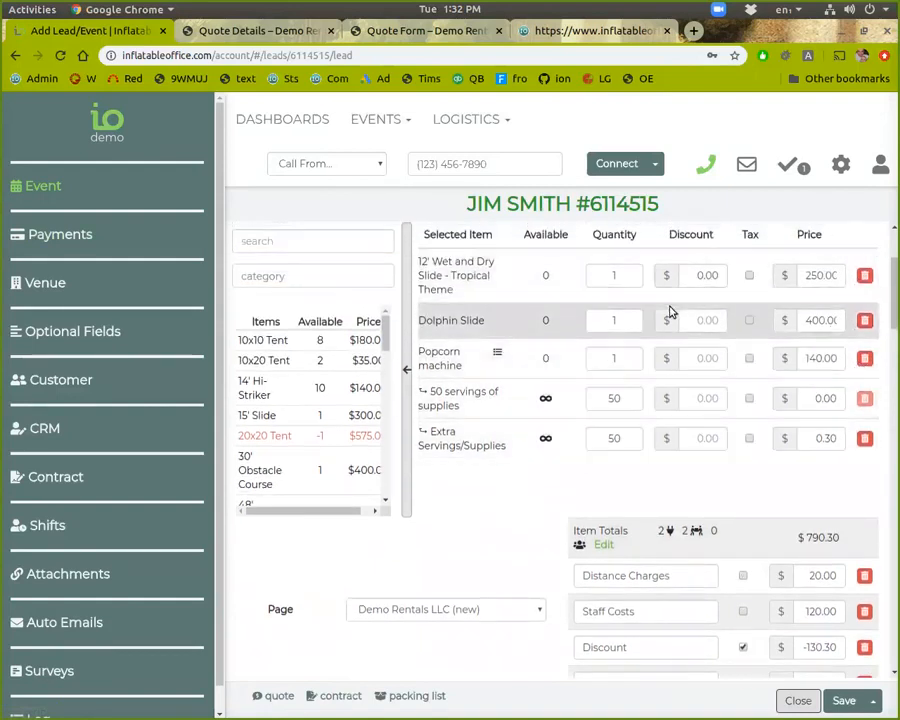
scroll(733, 453, "down", 6)
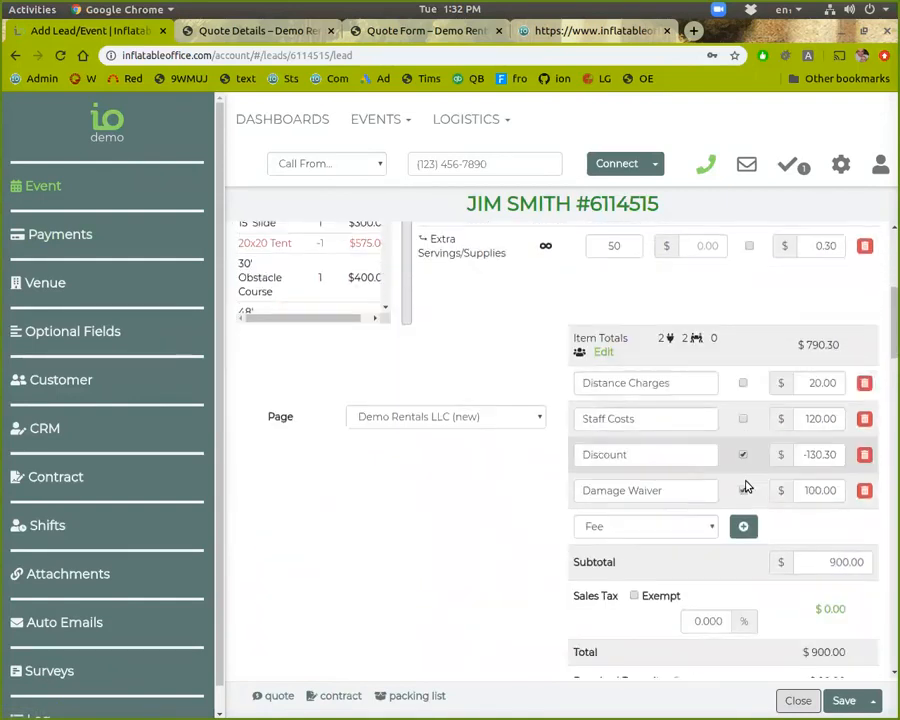
scroll(632, 556, "down", 1)
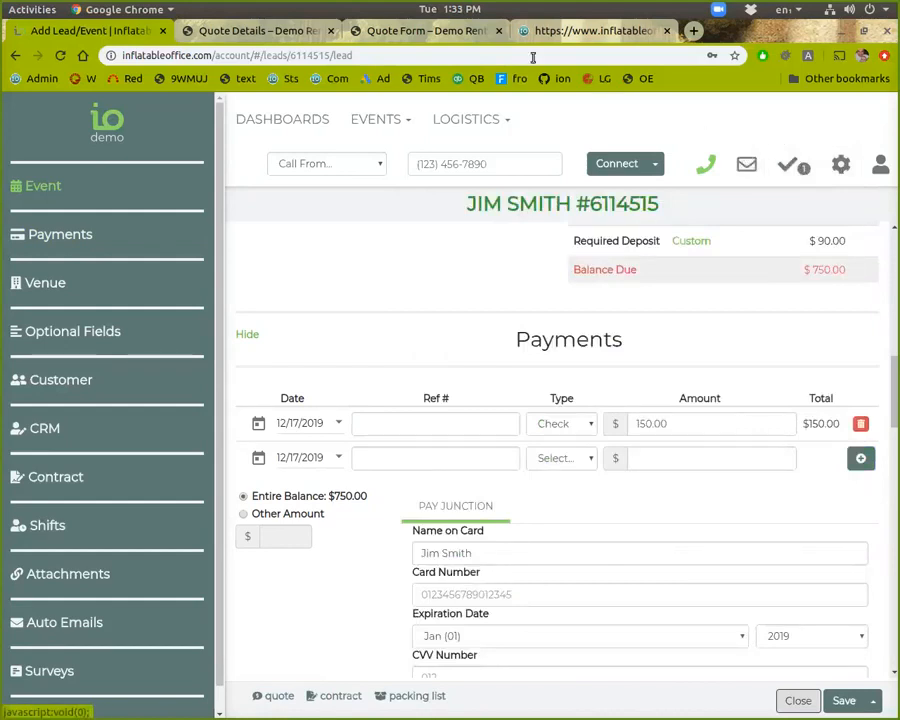
left_click(278, 34)
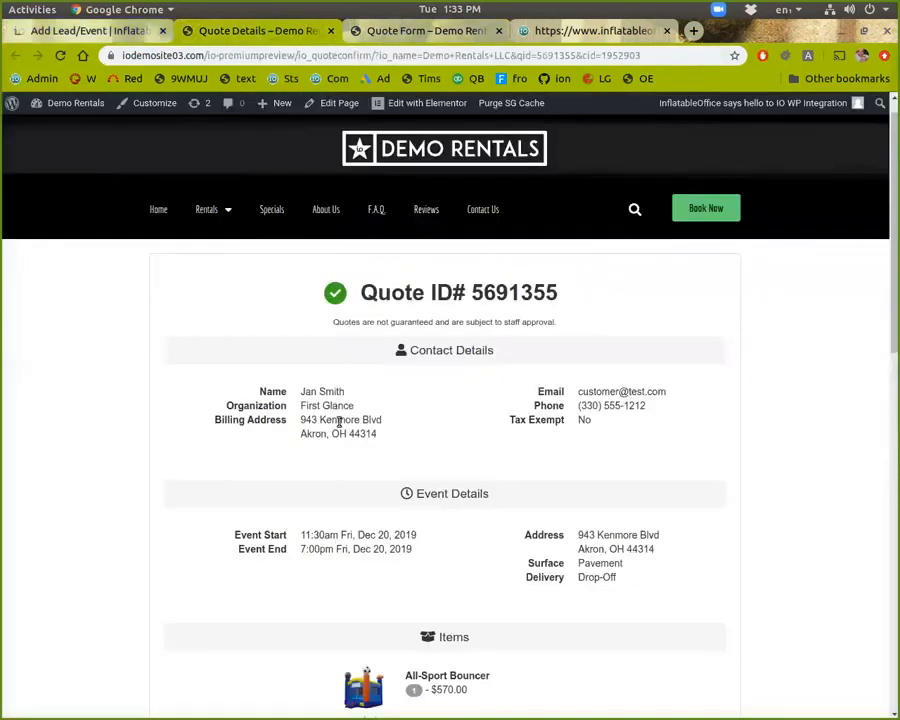
scroll(350, 420, "down", 5)
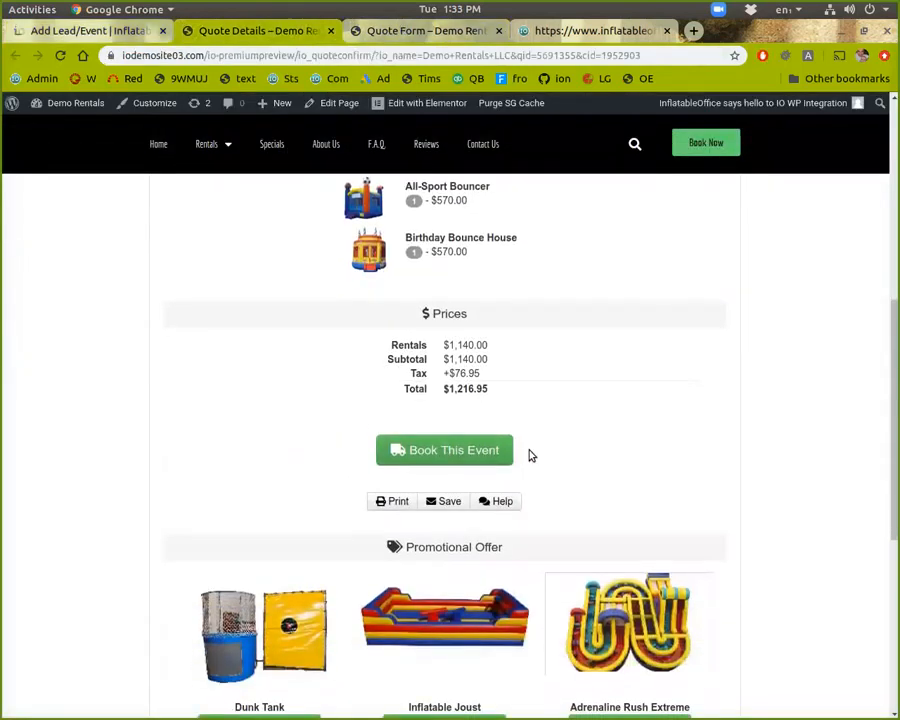
scroll(485, 446, "up", 3)
scroll(479, 443, "up", 2)
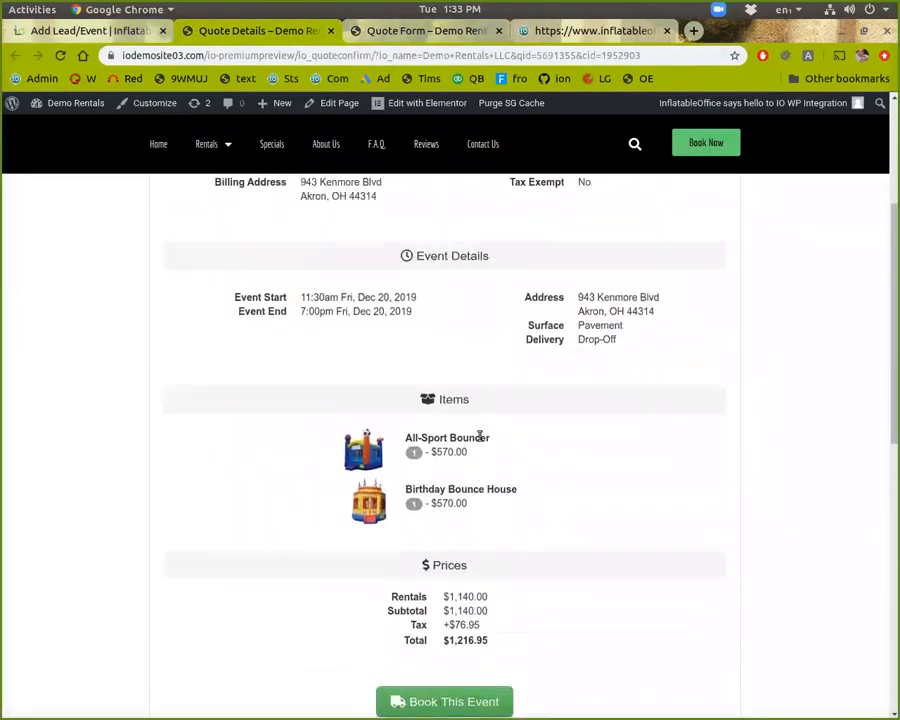
scroll(479, 450, "down", 3)
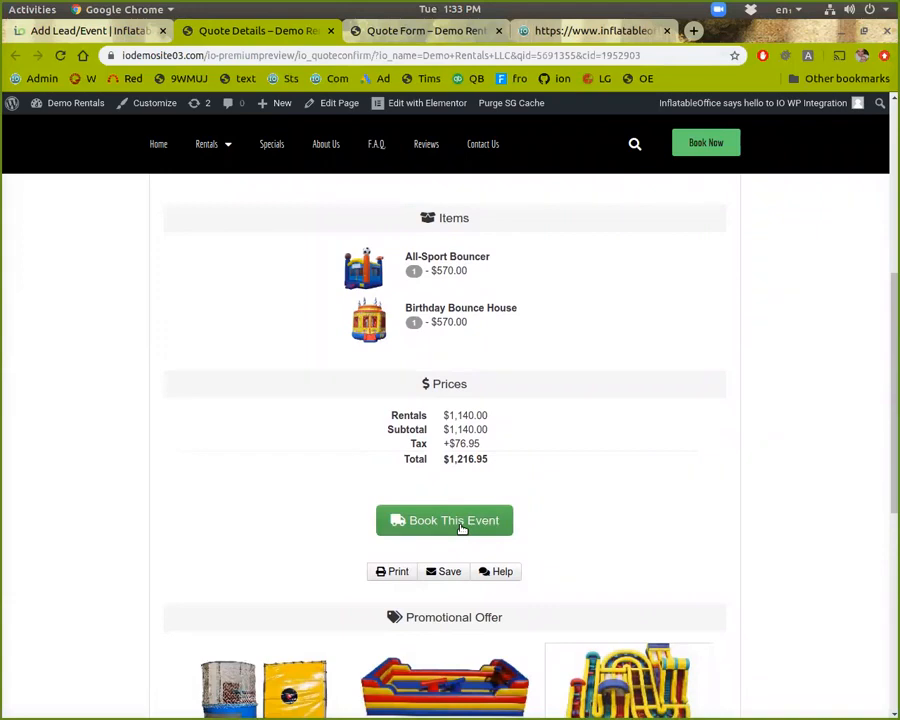
left_click(87, 33)
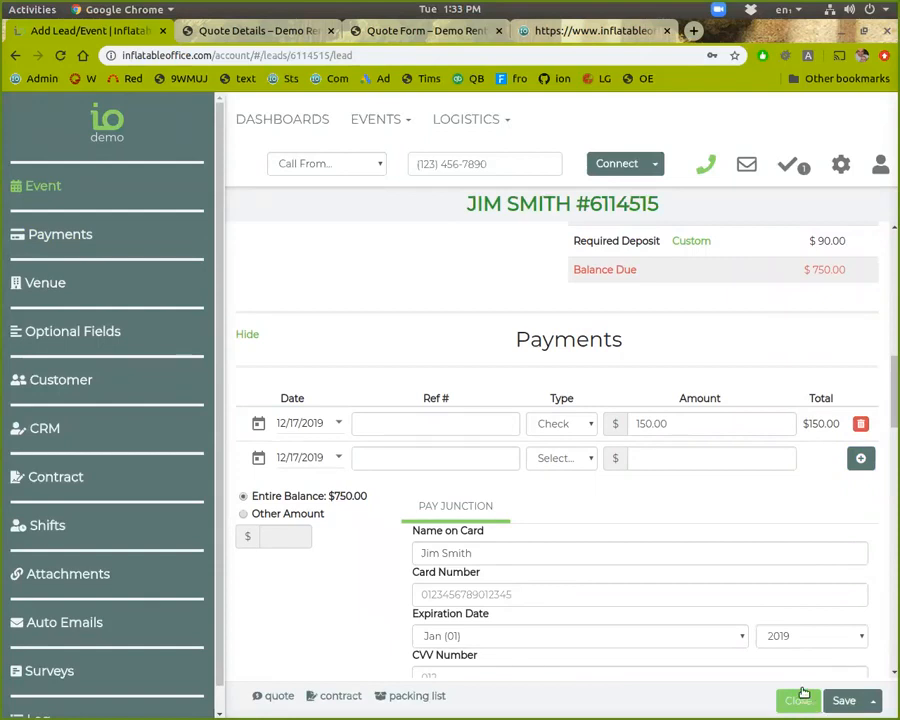
Close the paid lead, clear the Charge Card filter, and open the 01/18/2020 Diamond, OH event
scroll(699, 430, "up", 3)
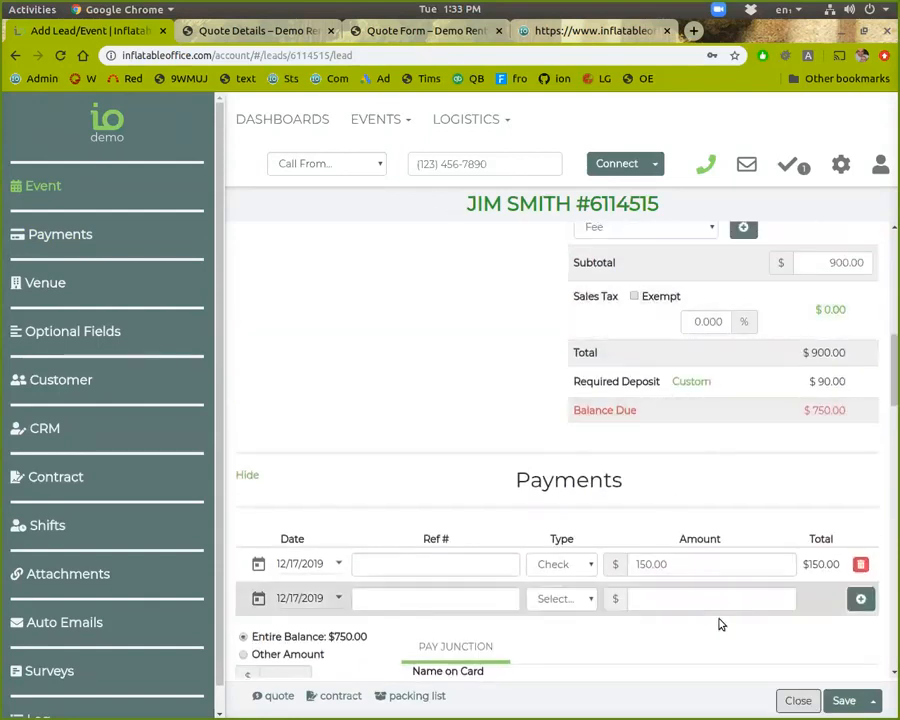
left_click(798, 700)
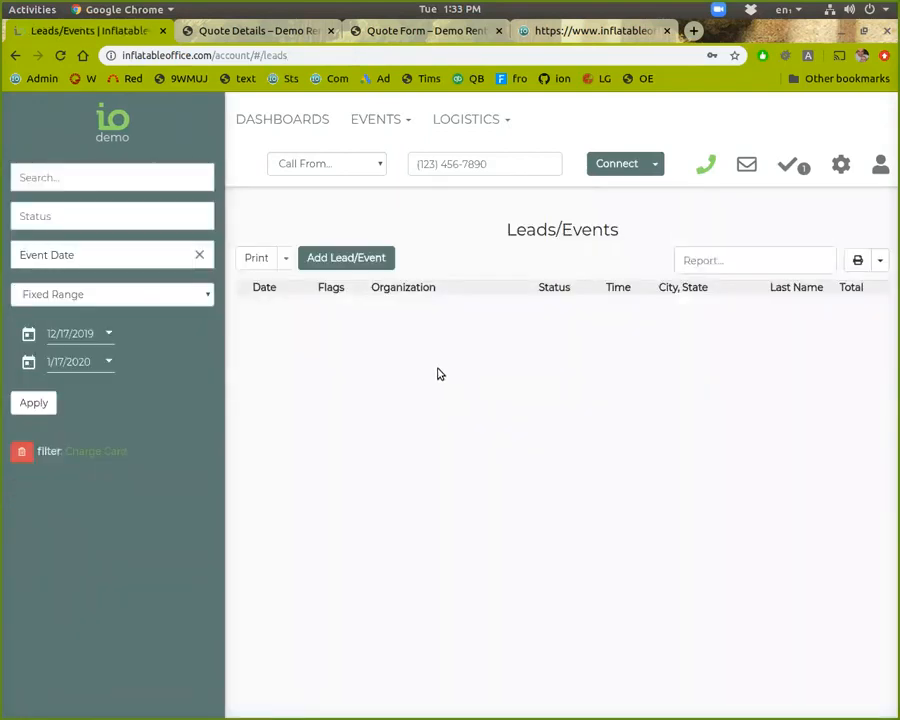
left_click(20, 455)
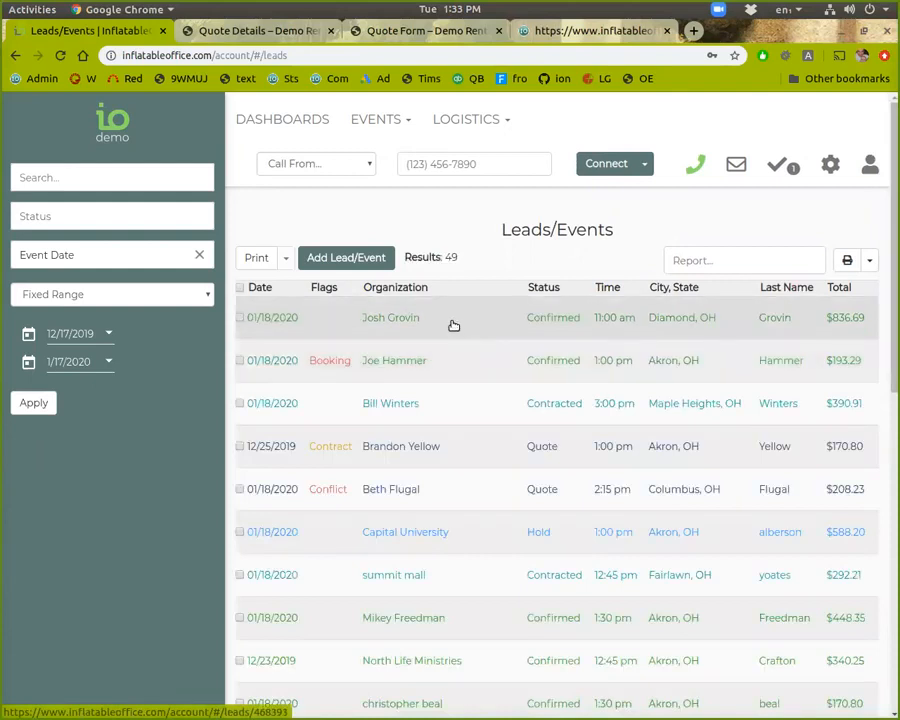
left_click(452, 324)
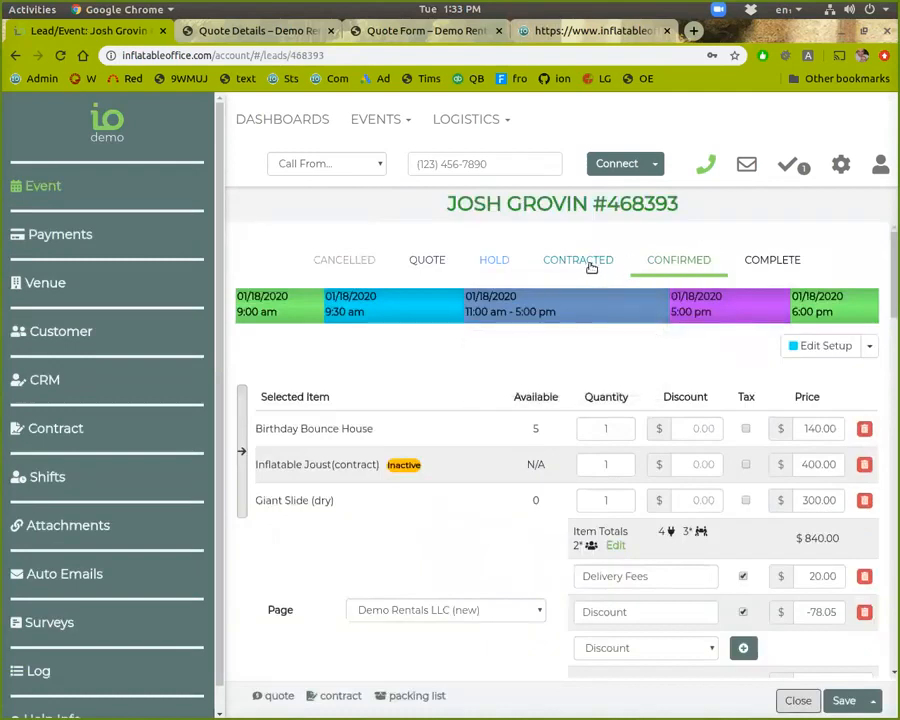
Mark the Diamond, OH event Contracted and view its signed default contract
left_click(582, 258)
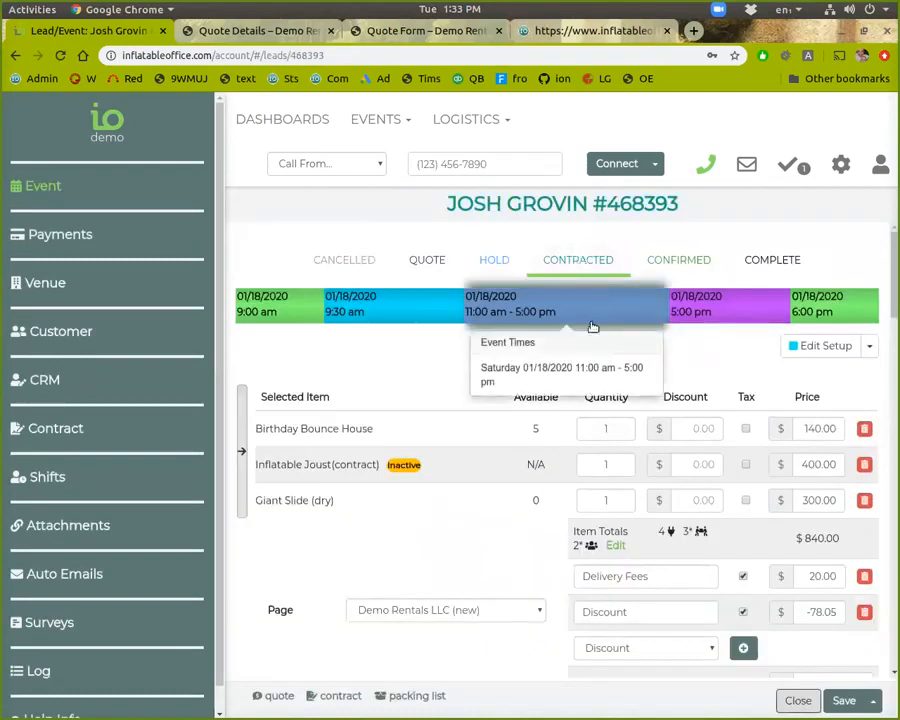
left_click(44, 430)
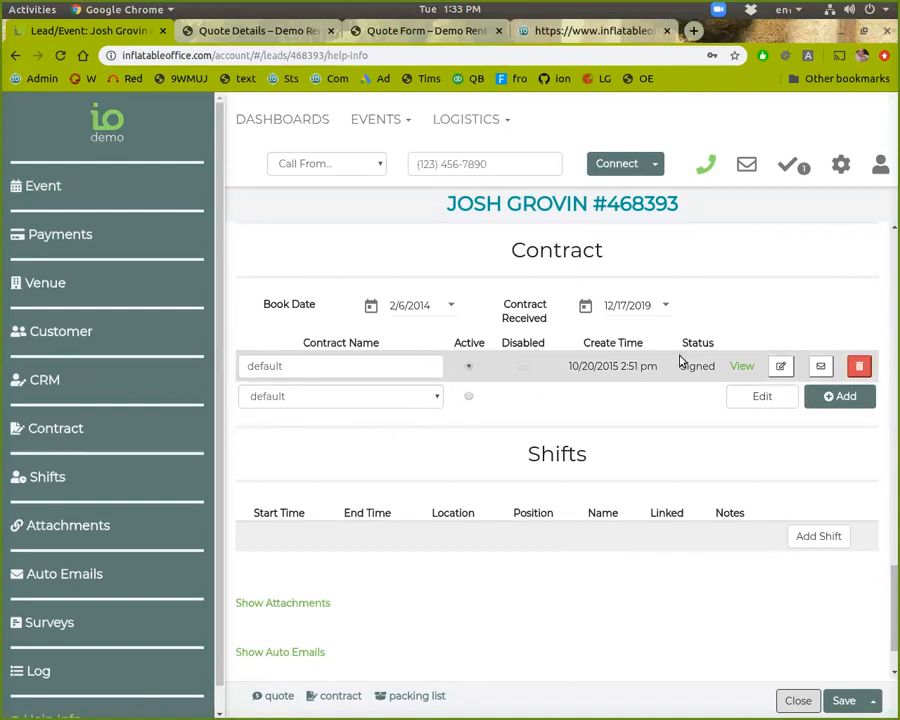
left_click(743, 367)
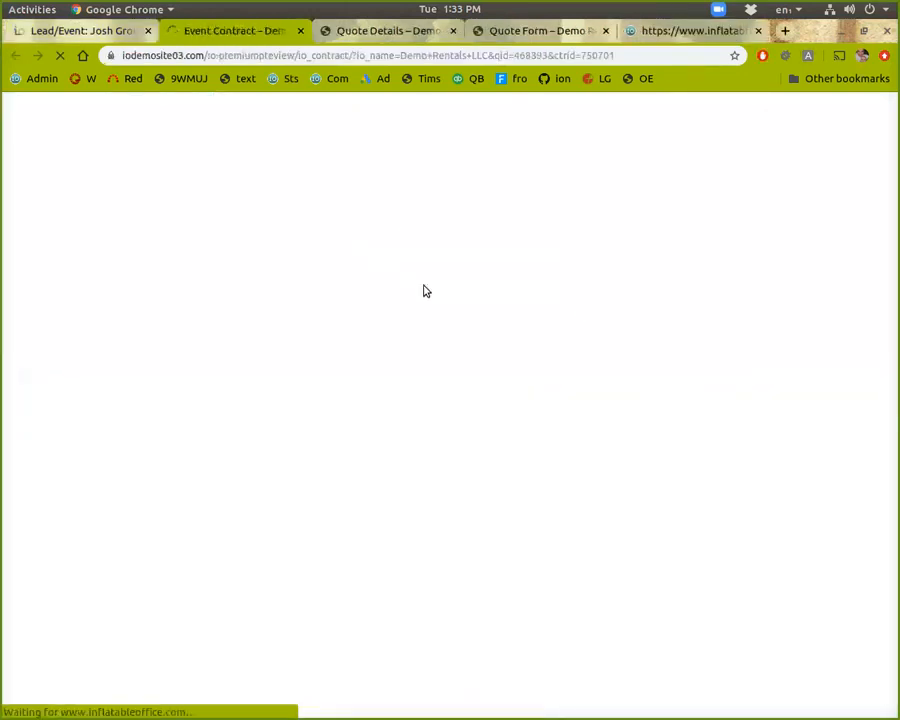
Scroll through the signed Finalize Contract page, then return to the event's lead tab
scroll(567, 449, "down", 2)
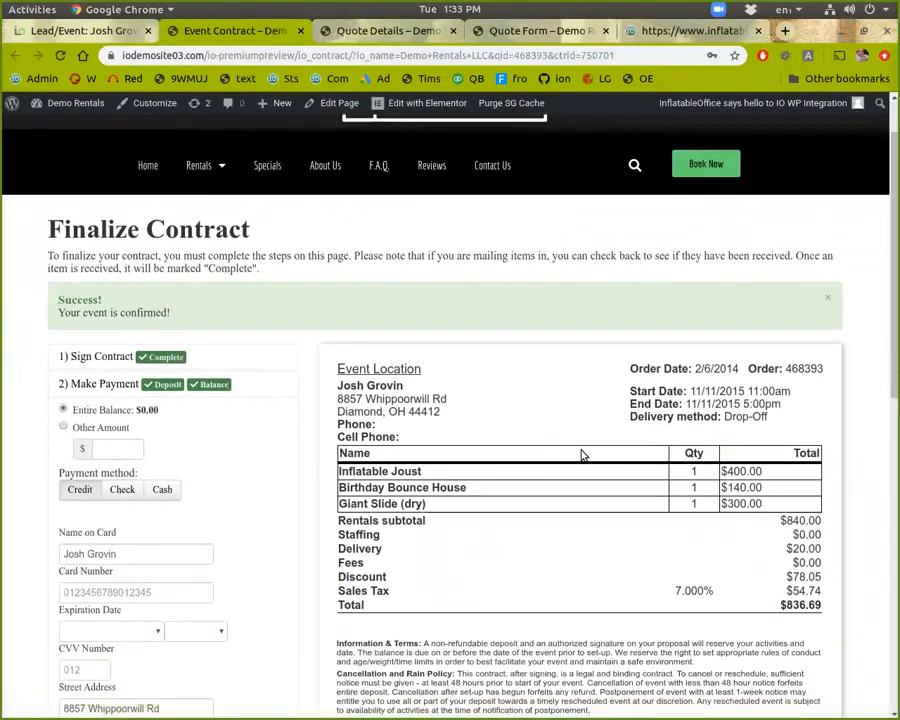
scroll(583, 455, "down", 3)
scroll(638, 596, "down", 2)
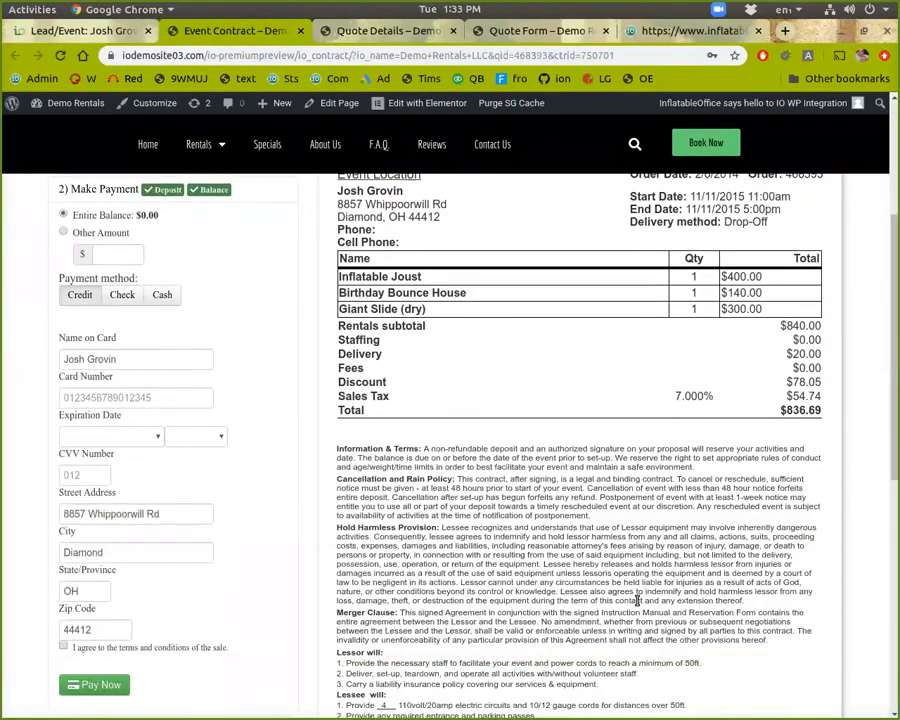
scroll(633, 585, "up", 6)
scroll(620, 570, "down", 2)
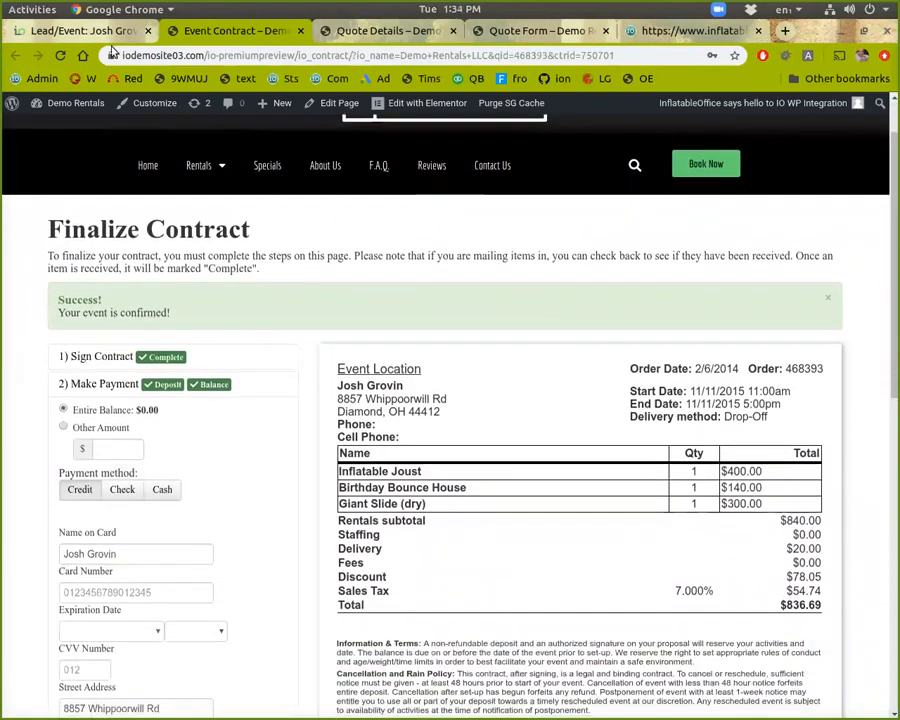
left_click(80, 31)
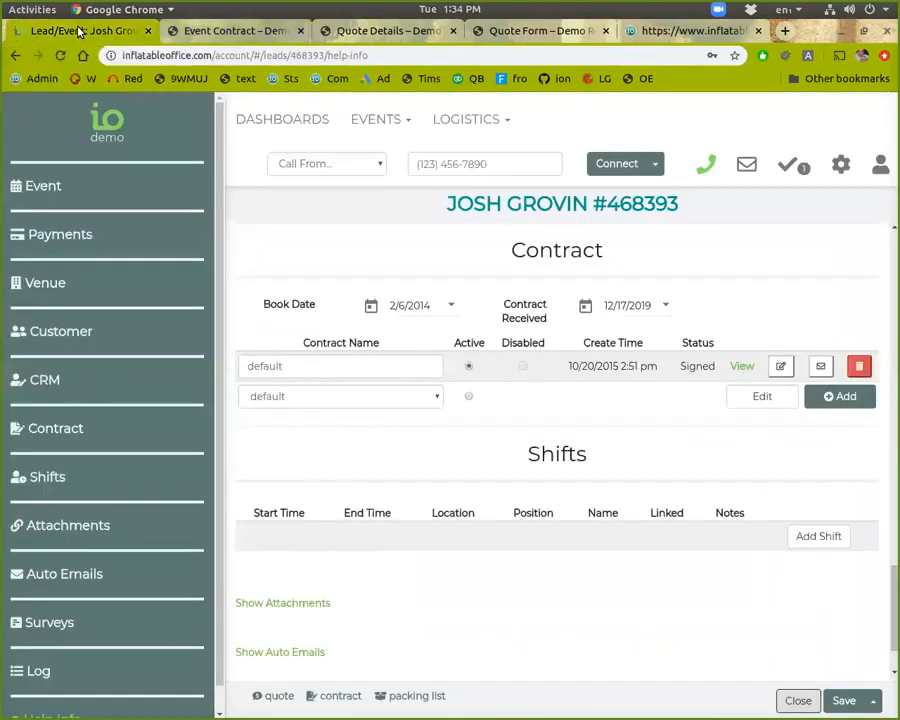
Send the Customer - Contract email with its Event Contract link and close the email panel
left_click(820, 367)
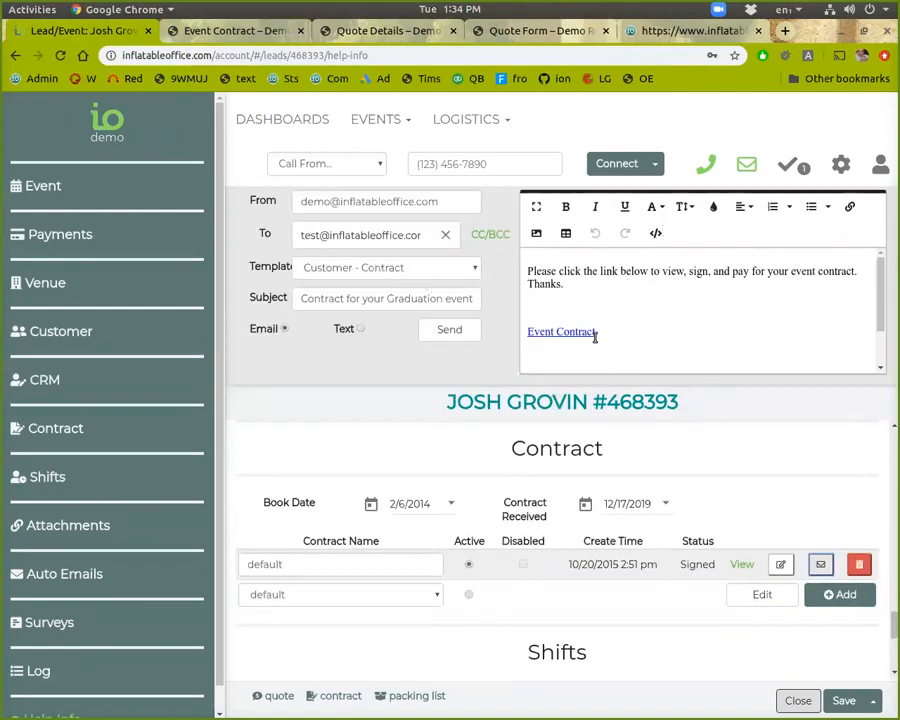
left_click(431, 332)
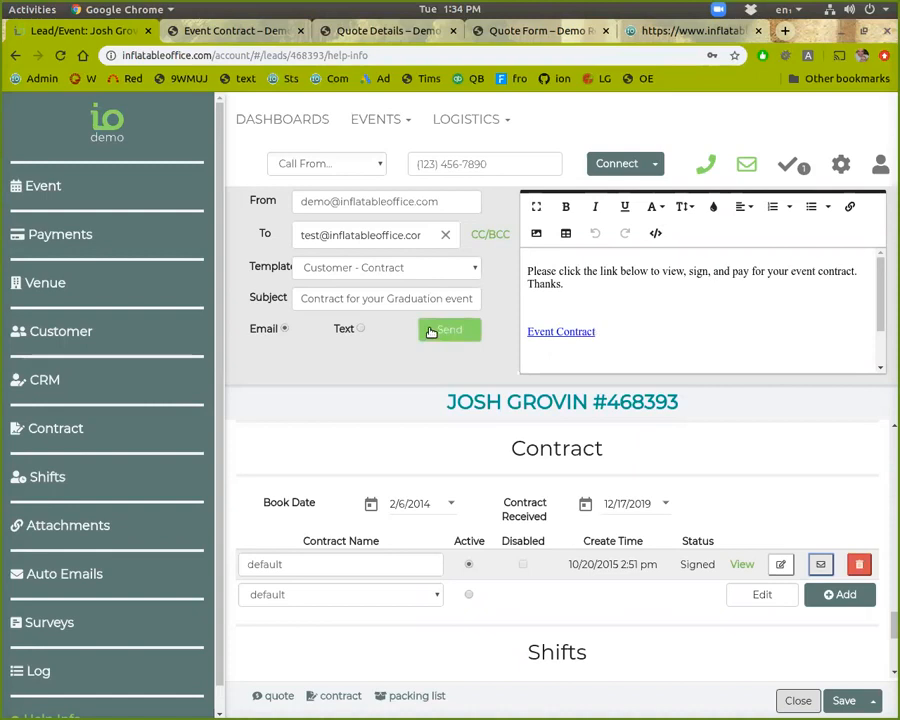
left_click(735, 166)
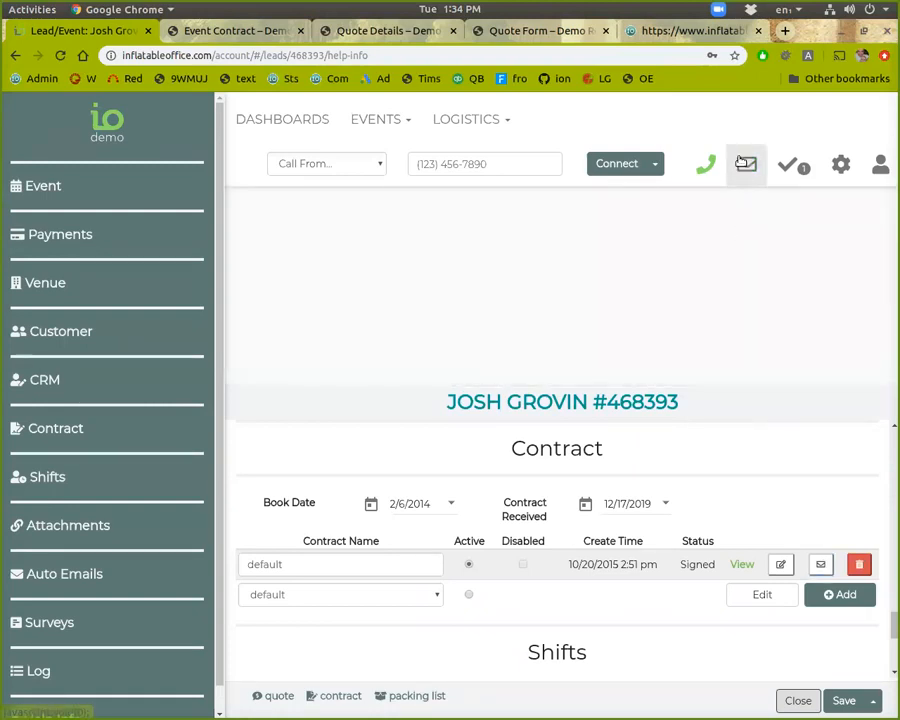
left_click(740, 162)
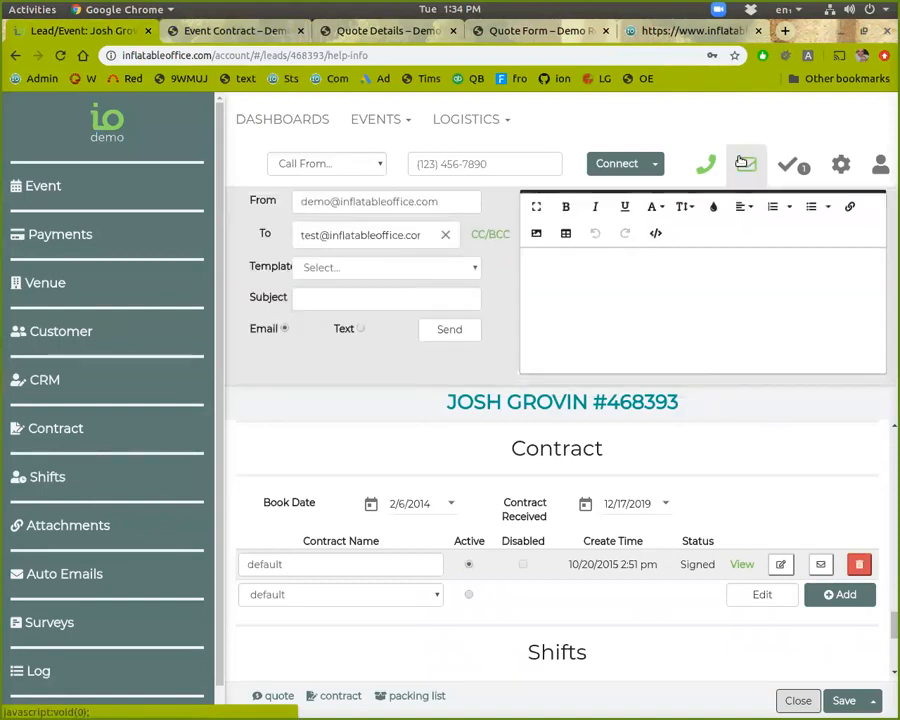
left_click(740, 162)
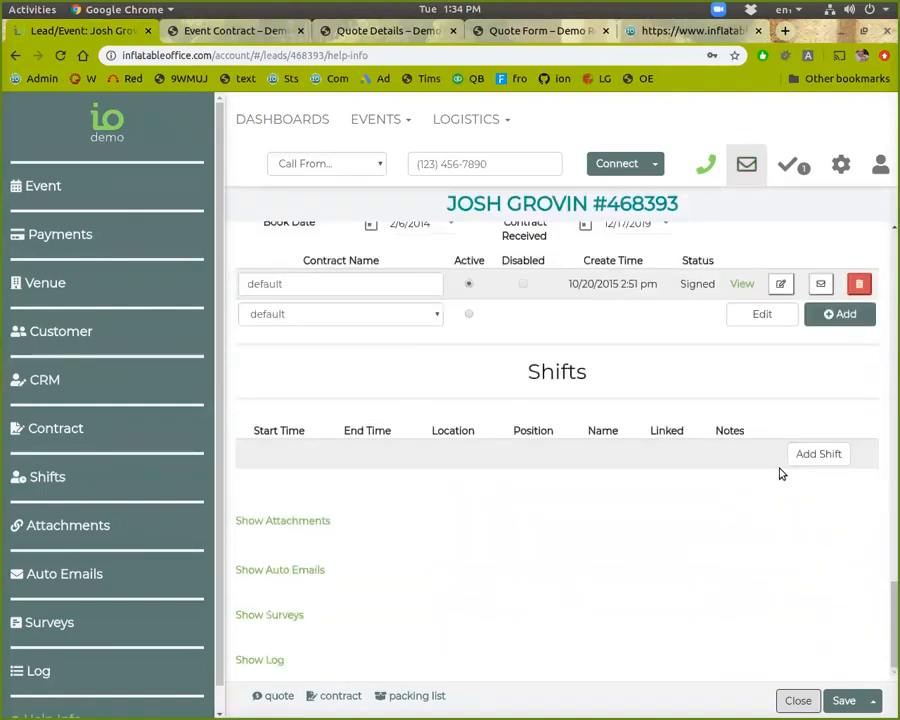